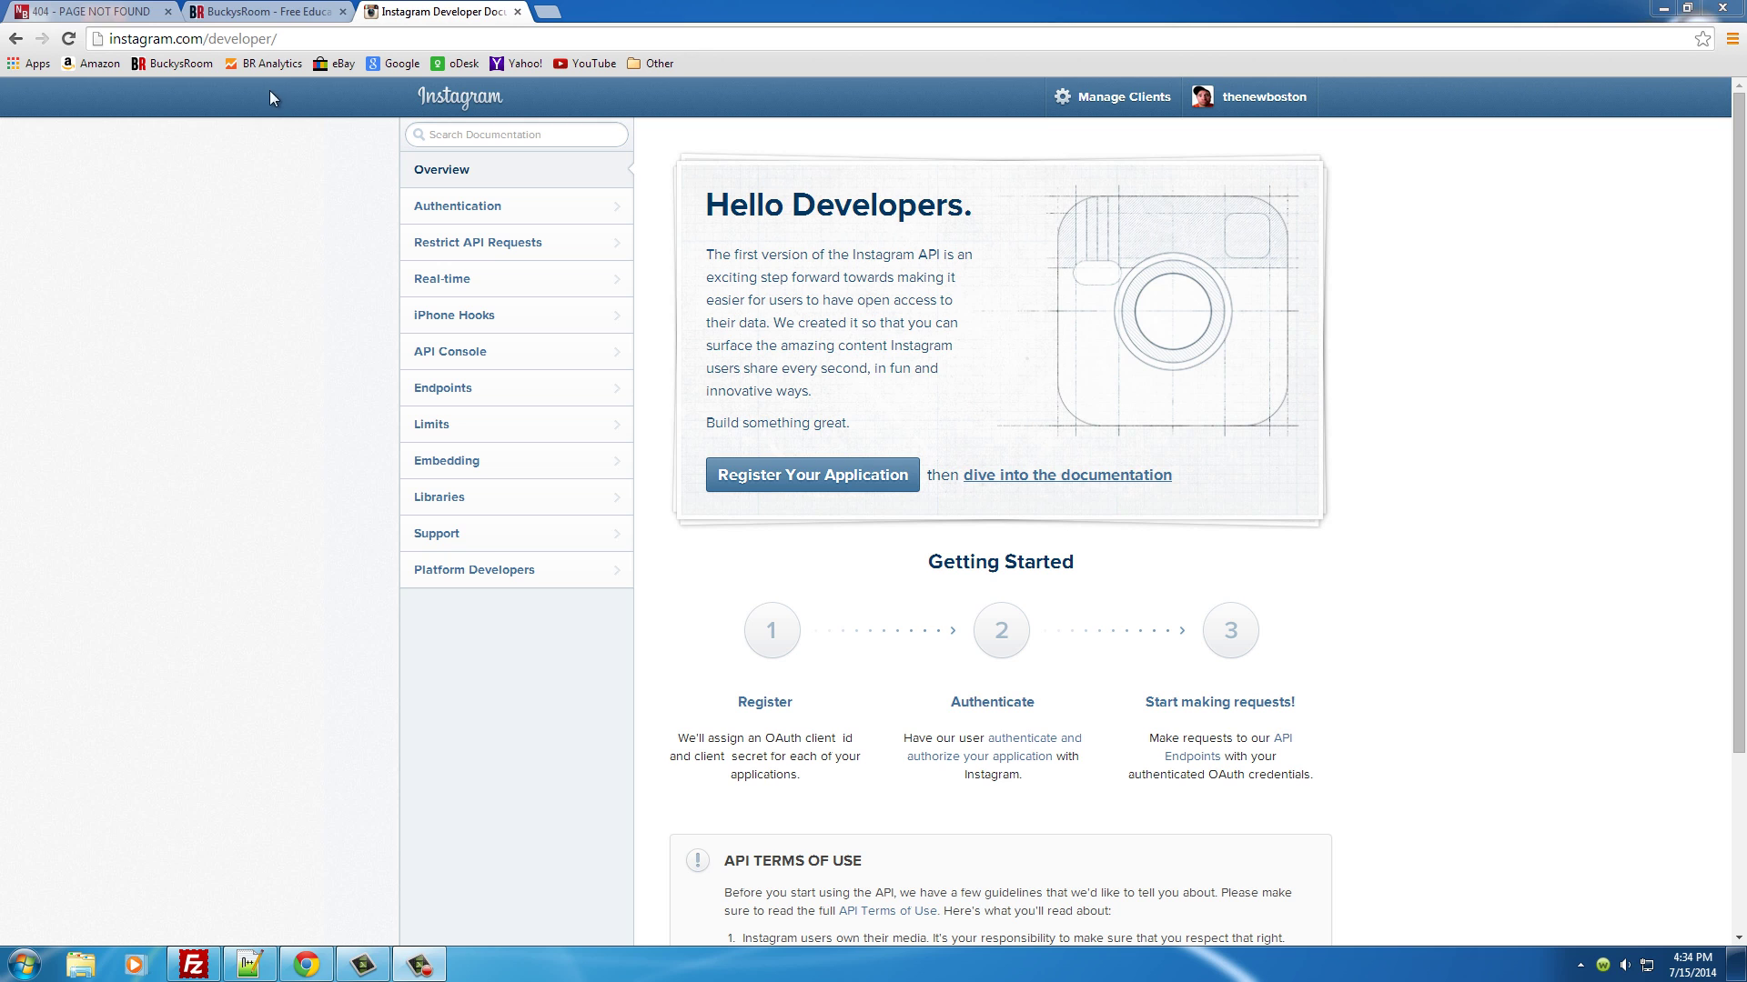
# Step: Switch from the Instagram Developer overview to the BuckysRoom homepage tab
pyautogui.click(262, 11)
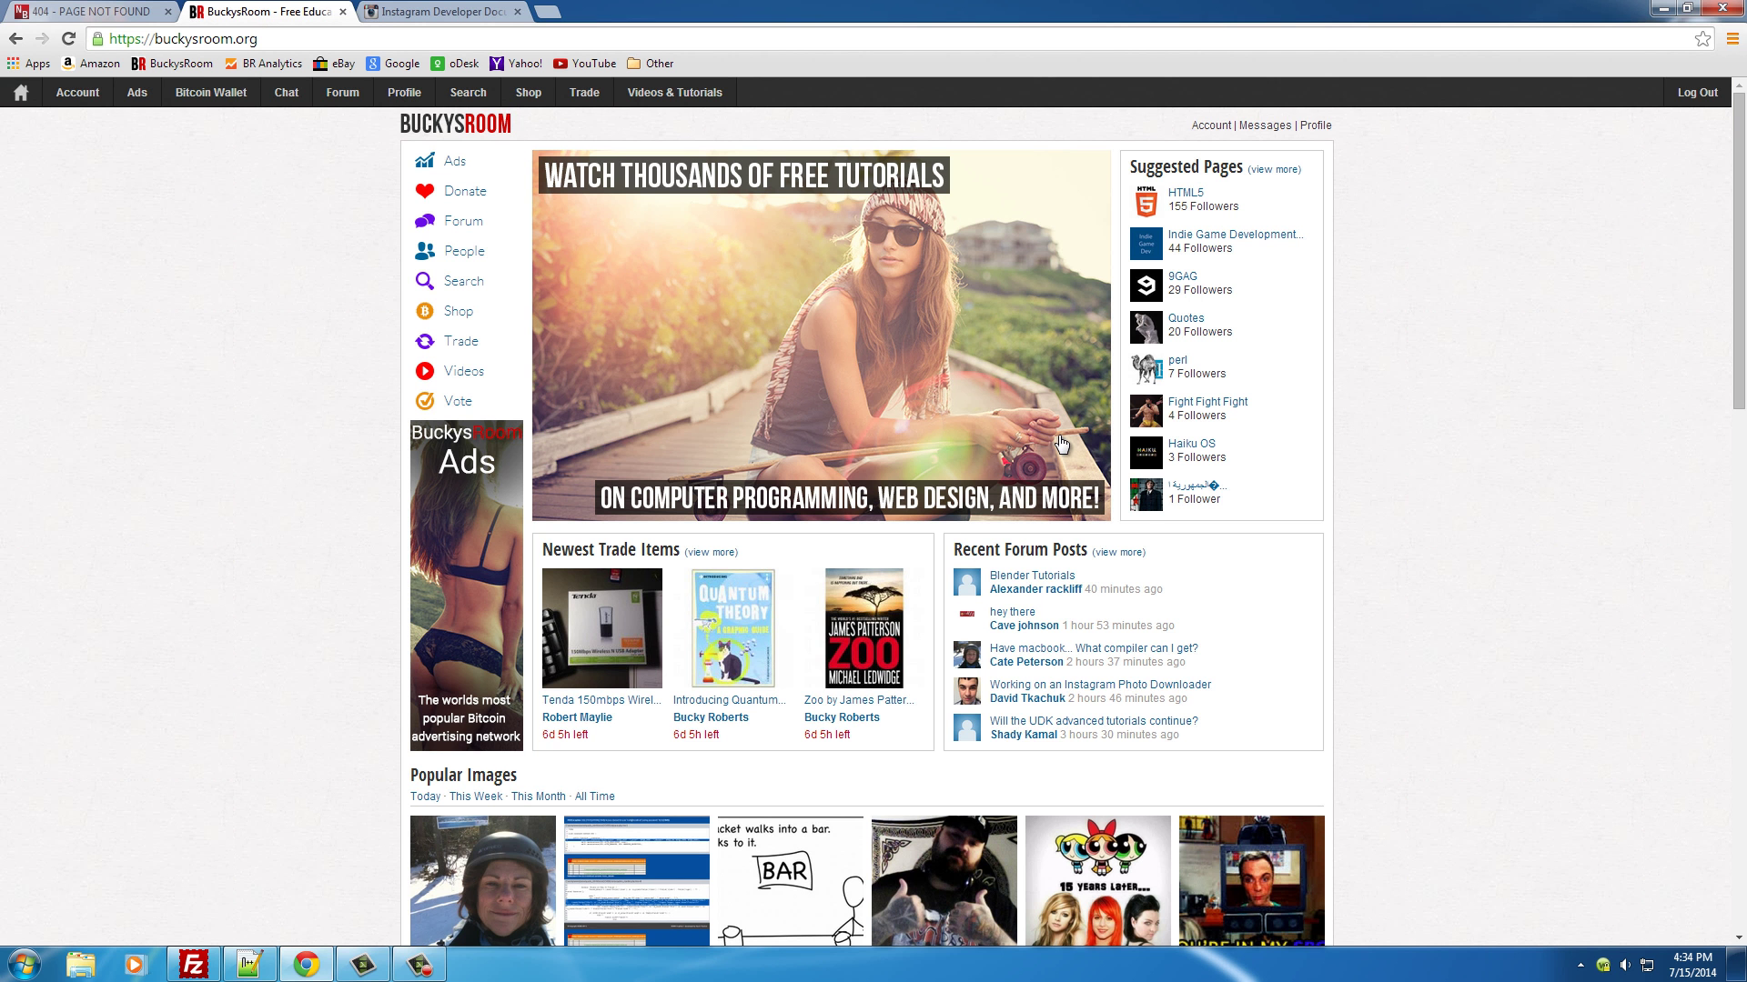
# Step: Browse the BuckysRoom account's View All Photos gallery, then return to the Instagram Developer tab
pyautogui.click(1211, 126)
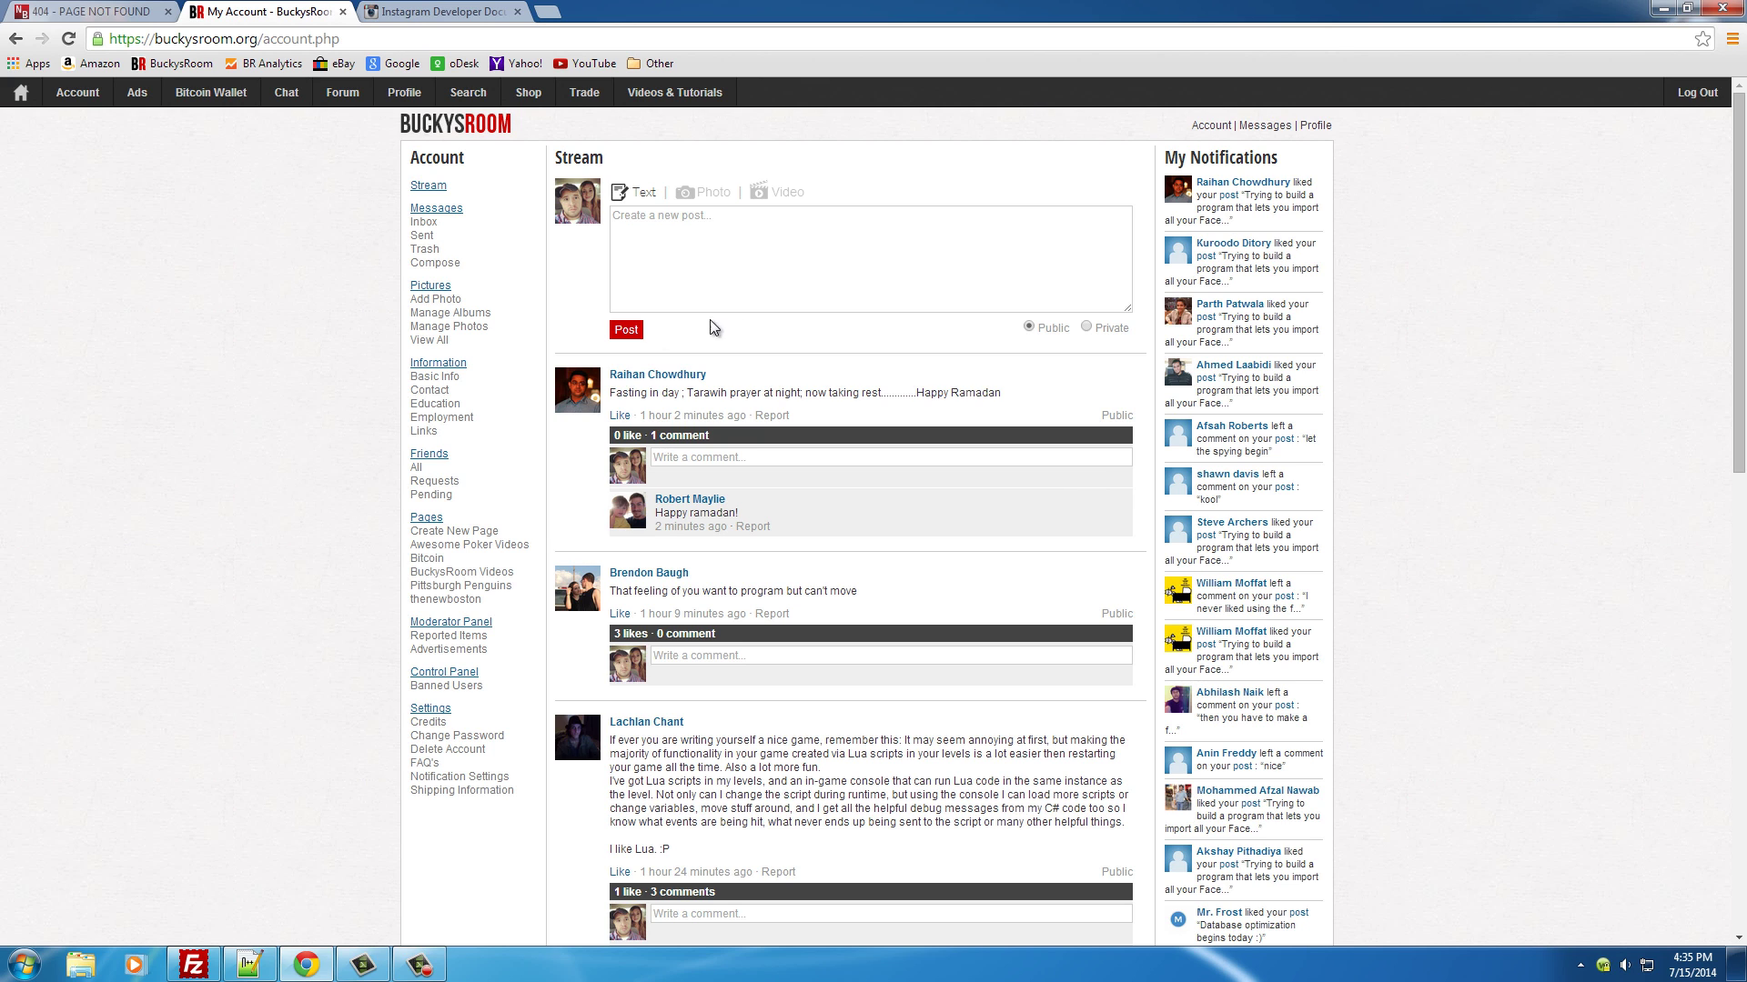
pyautogui.click(430, 341)
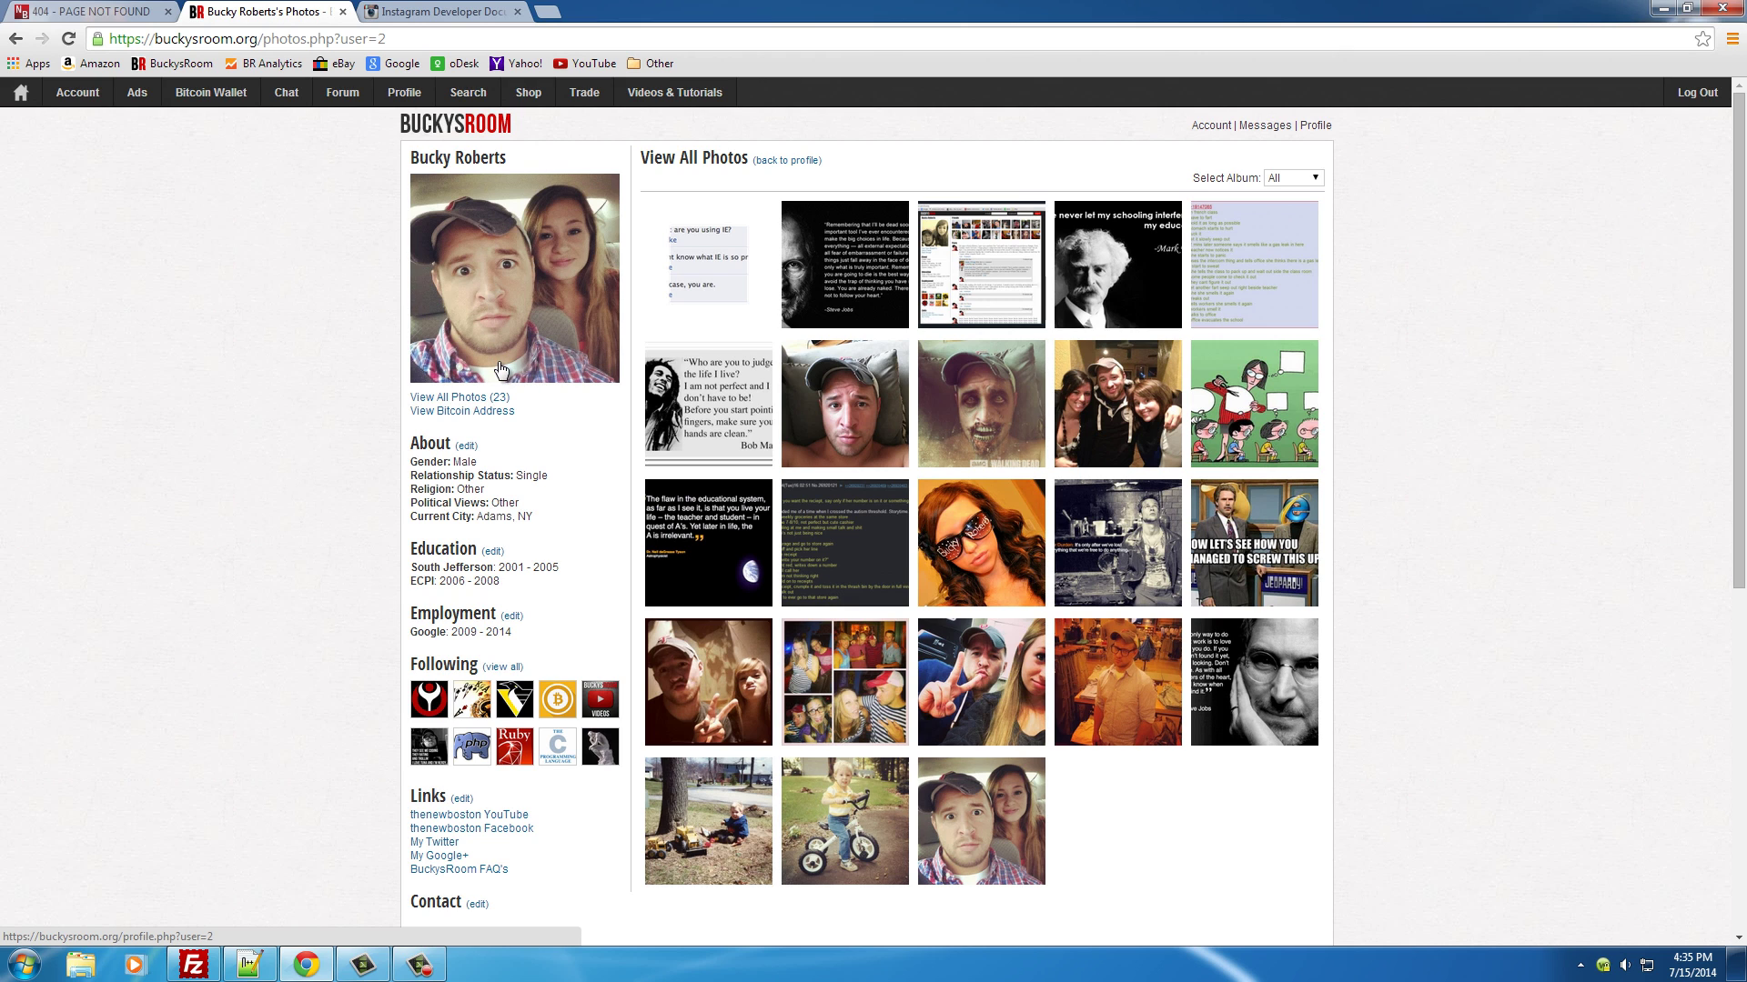
pyautogui.click(468, 14)
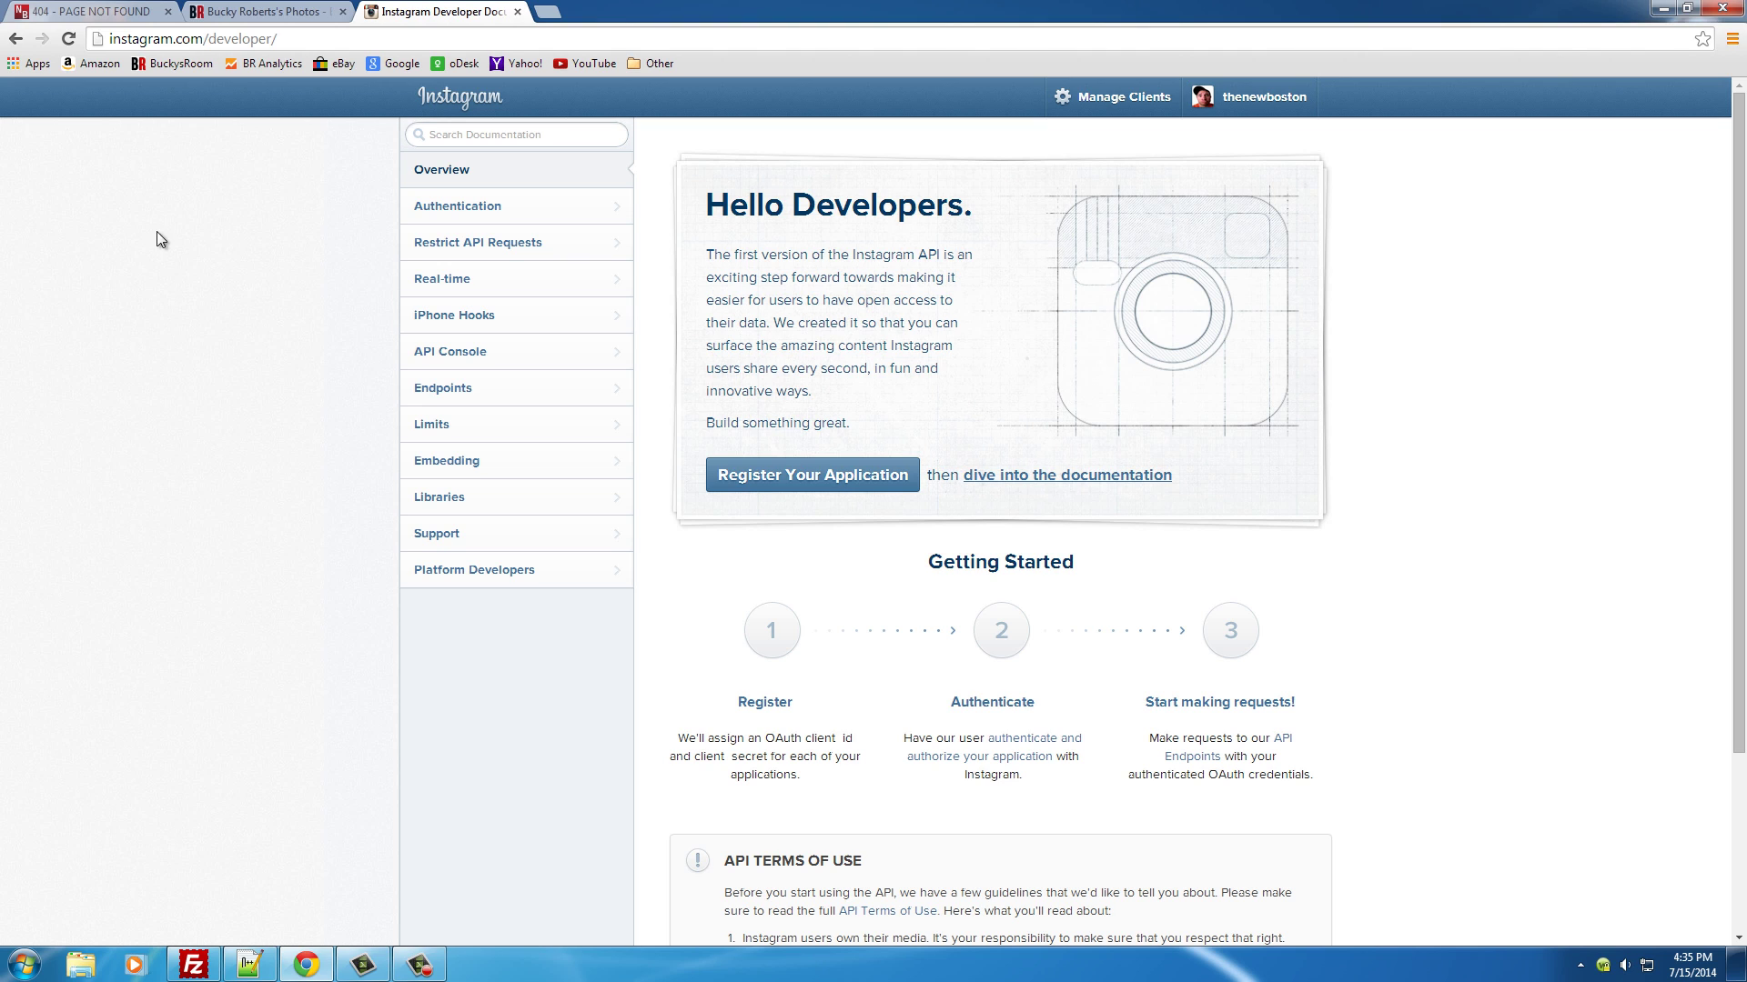
# Step: Open Manage Clients to list buckyDownloader, OAuth test and BDownlaoder
pyautogui.click(177, 40)
pyautogui.click(1124, 105)
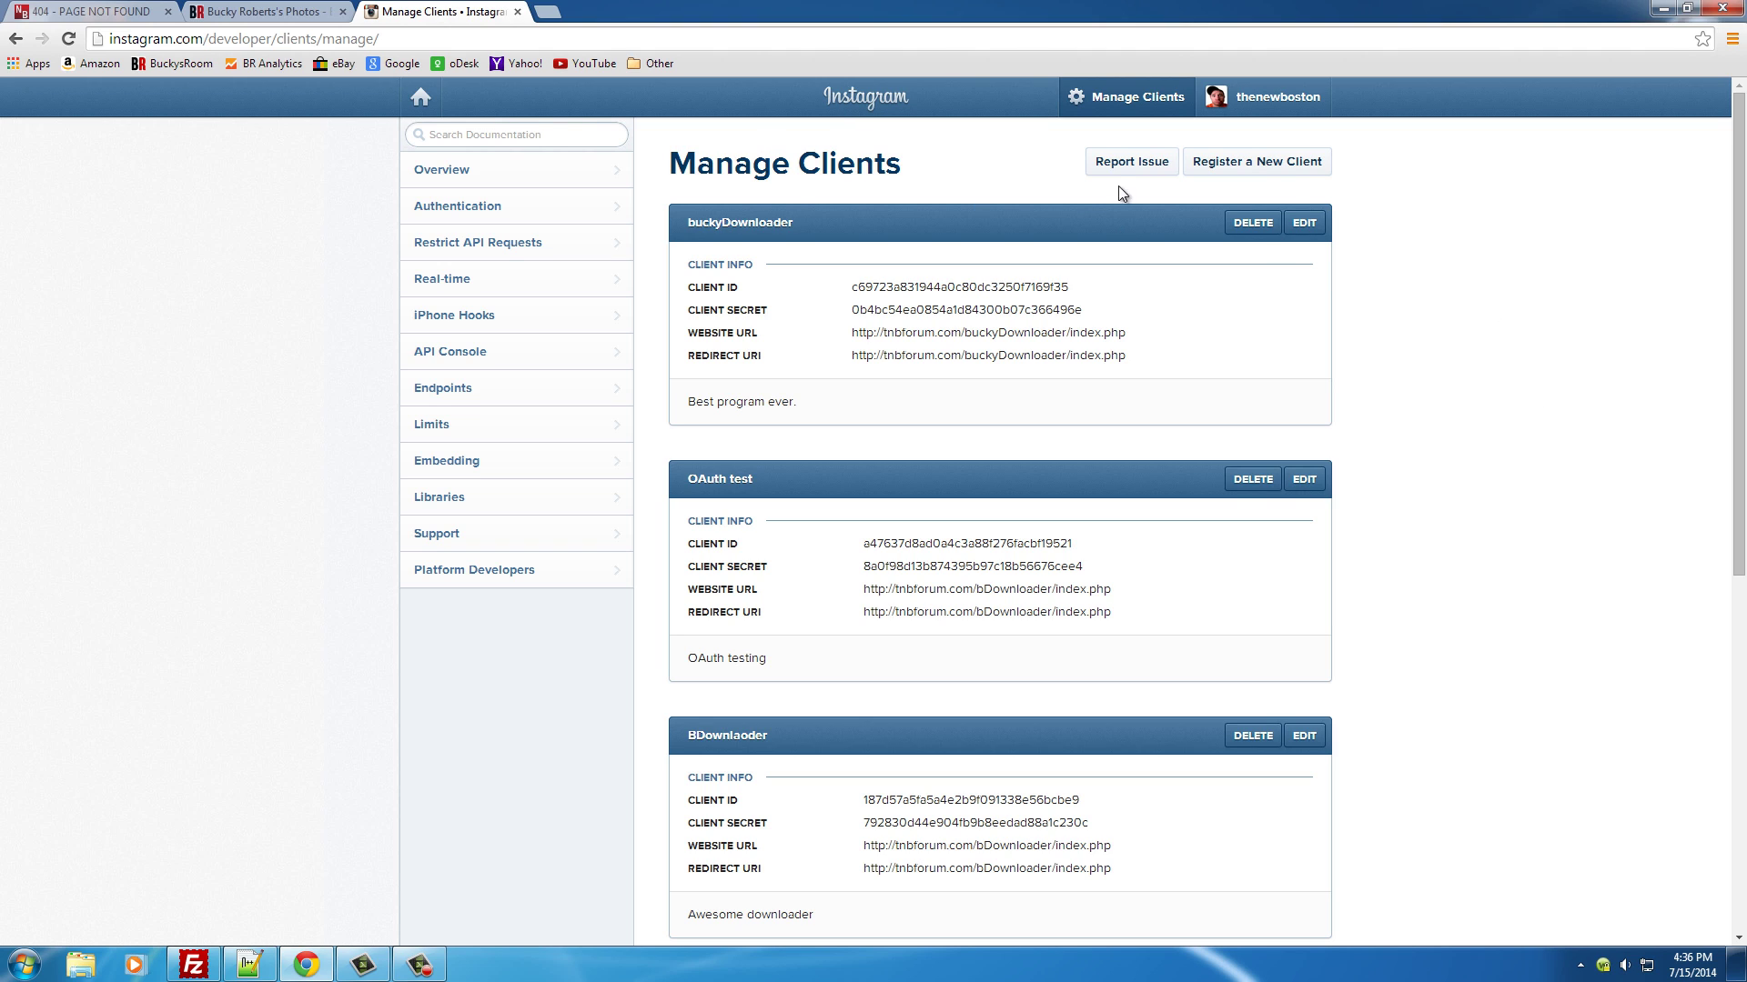
# Step: After hitting the maximum-clients warning, delete the OAuth test client
pyautogui.click(1290, 169)
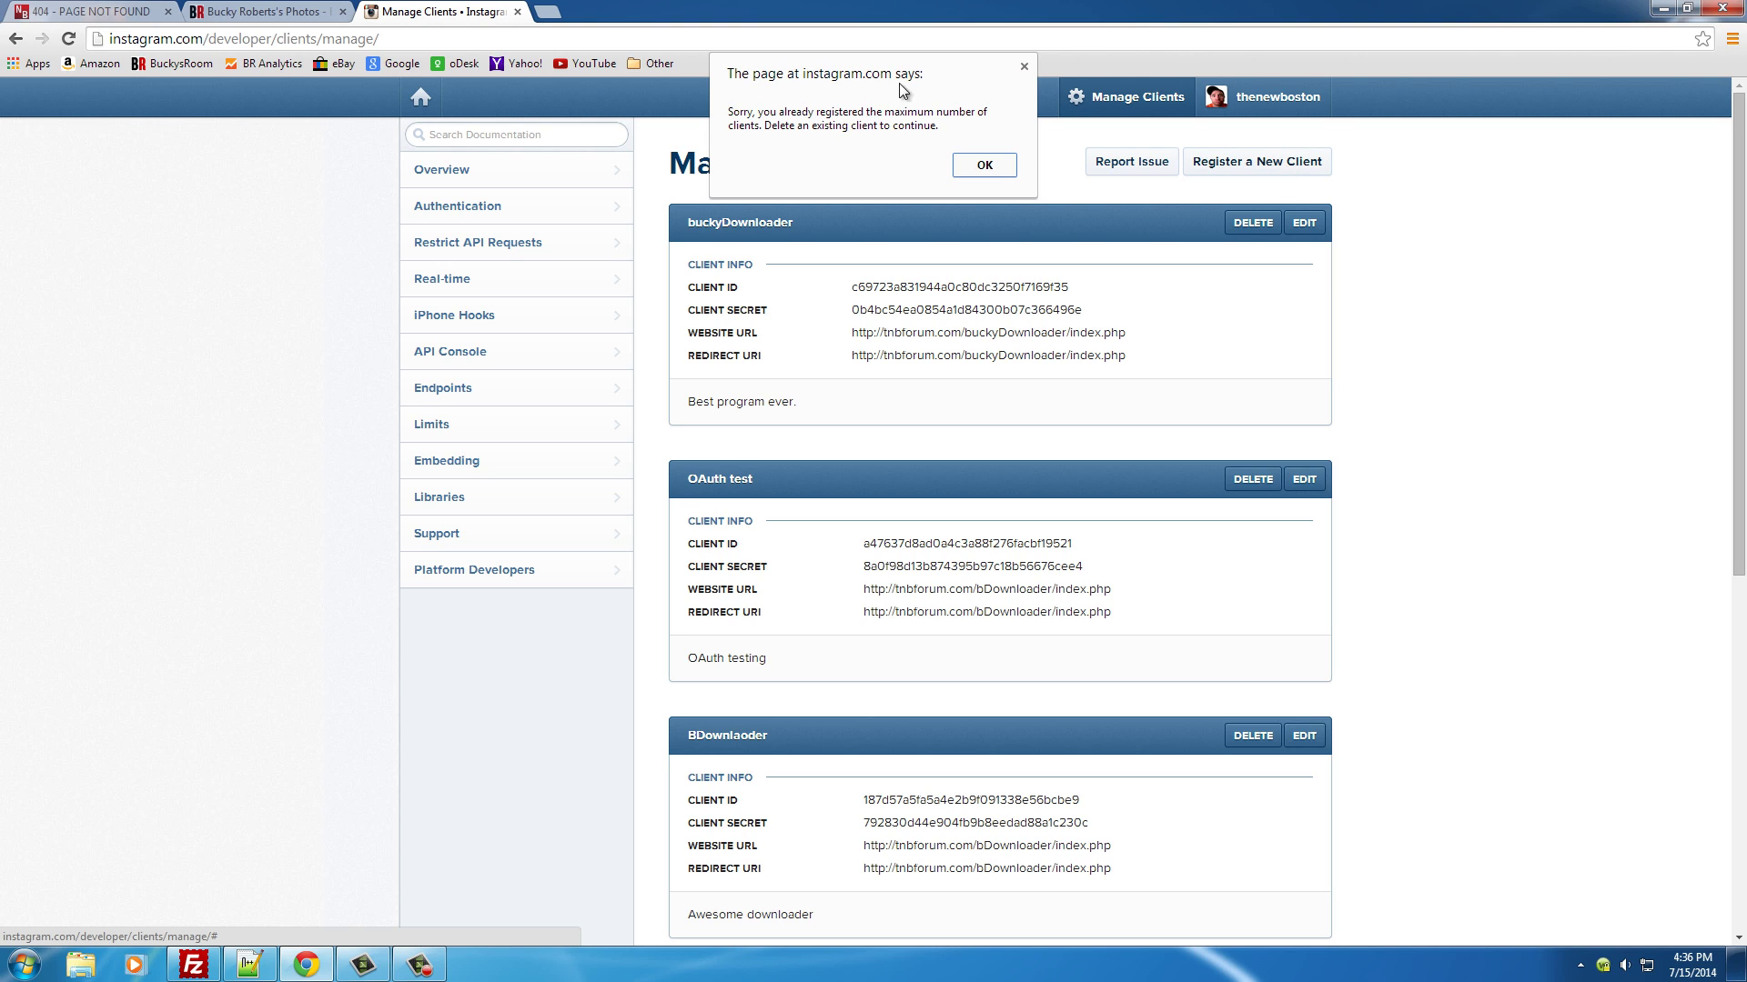
pyautogui.click(984, 164)
pyautogui.click(1253, 222)
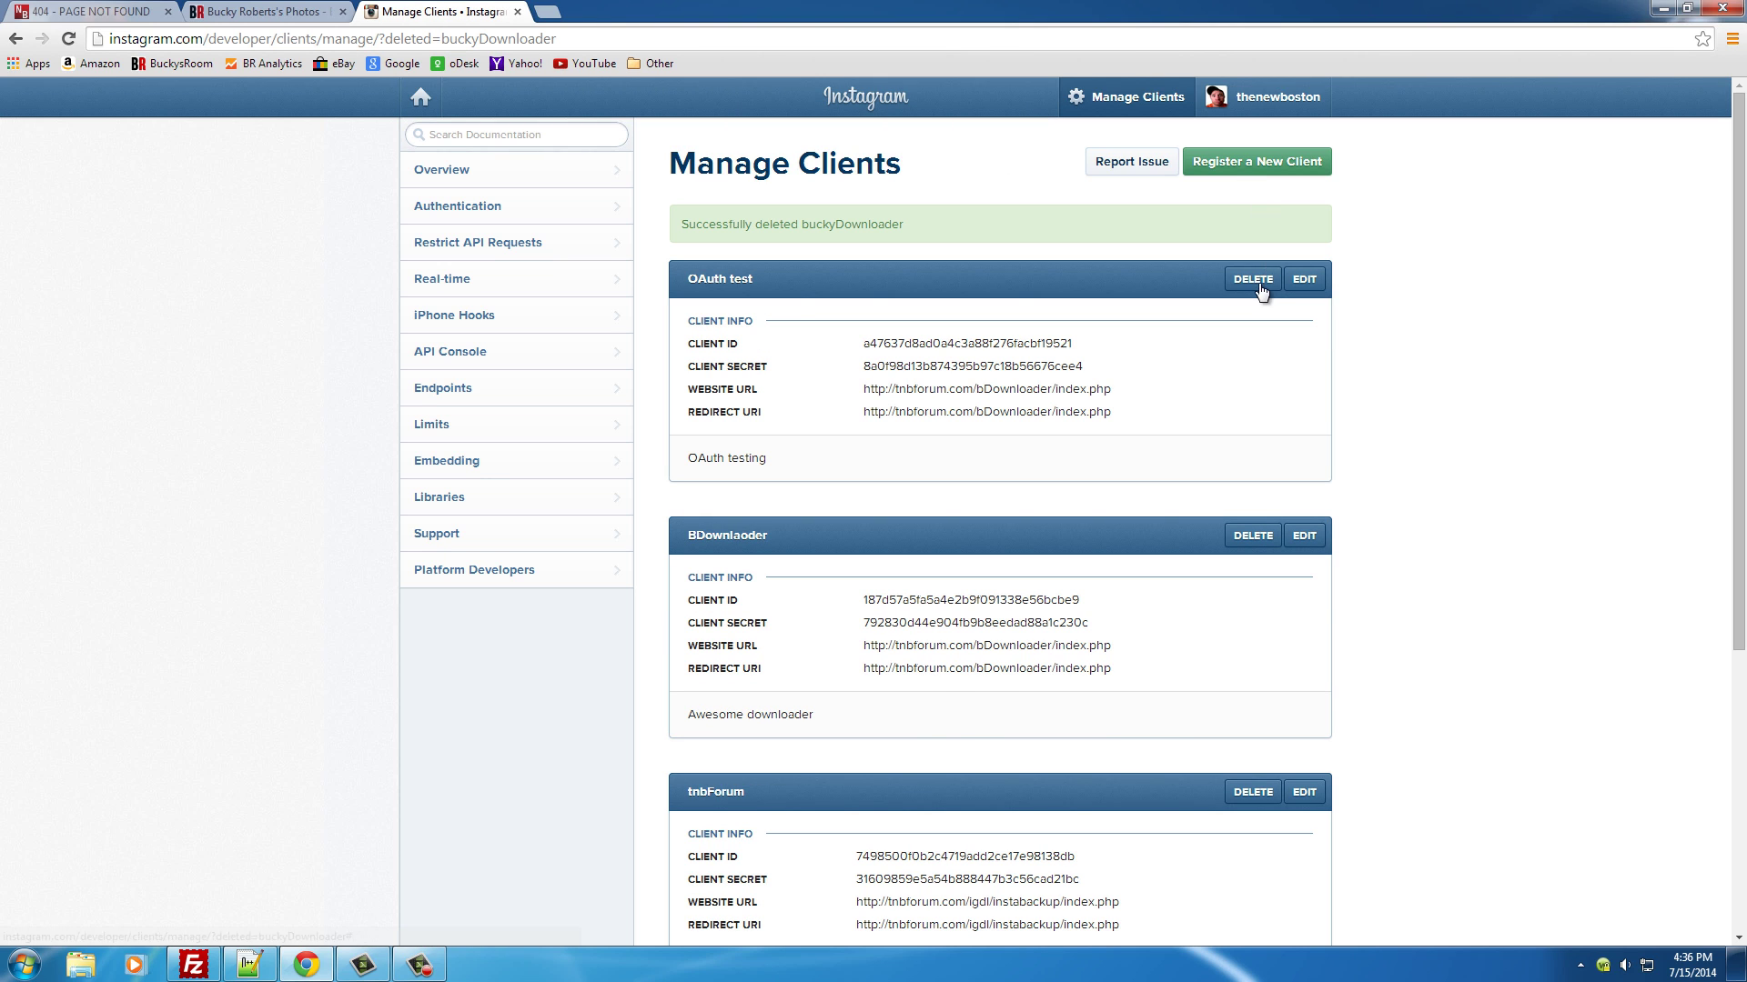
pyautogui.click(1252, 279)
pyautogui.click(1230, 373)
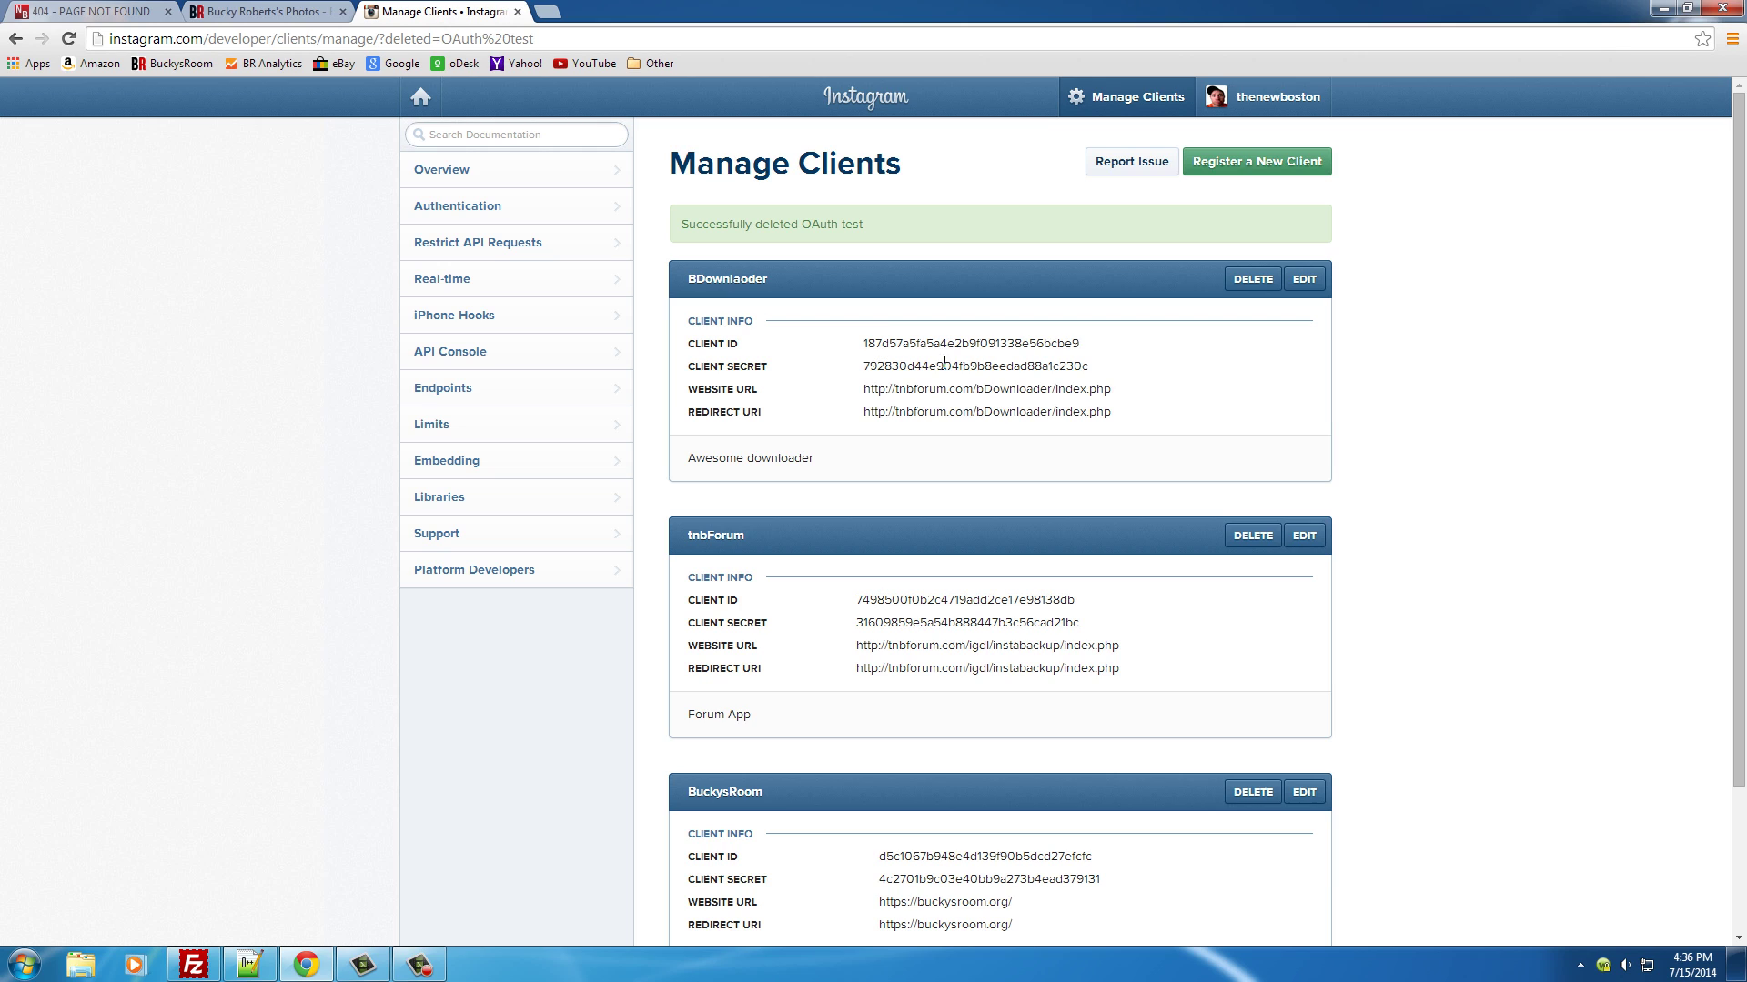
# Step: Delete the BDownlaoder client and bring up the Register new Client ID form
pyautogui.moveTo(1128, 417); pyautogui.dragTo(787, 343)
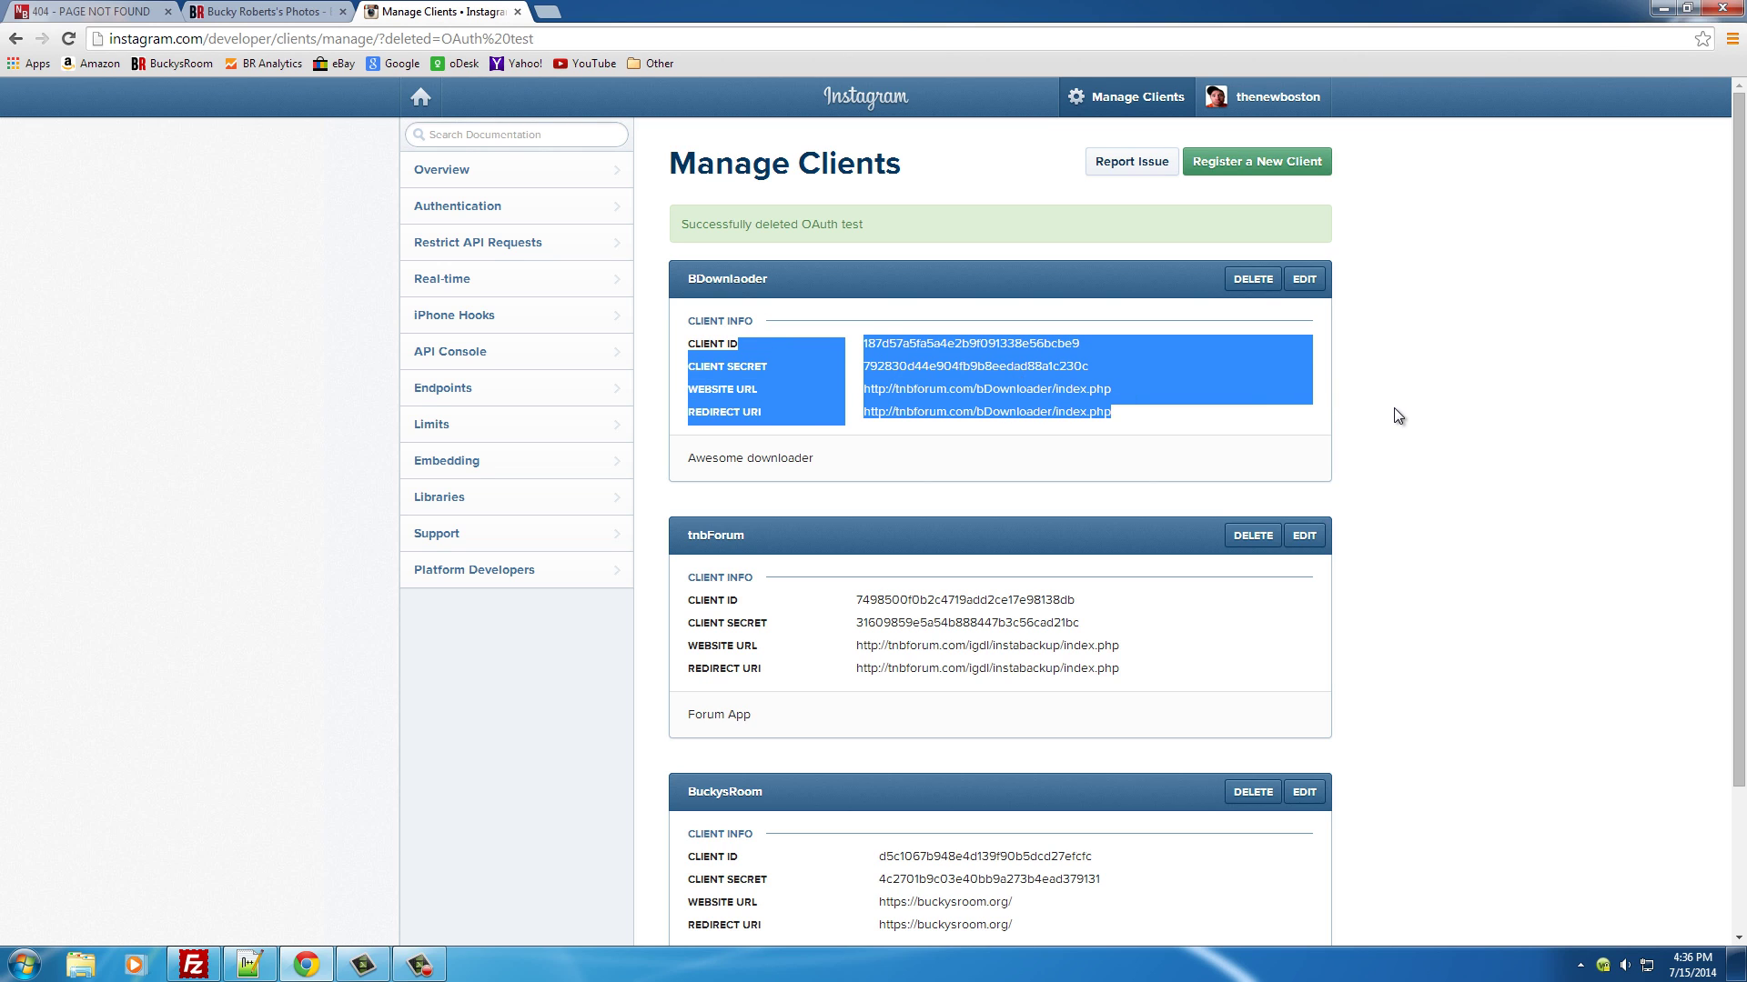
pyautogui.click(1253, 279)
pyautogui.click(1236, 377)
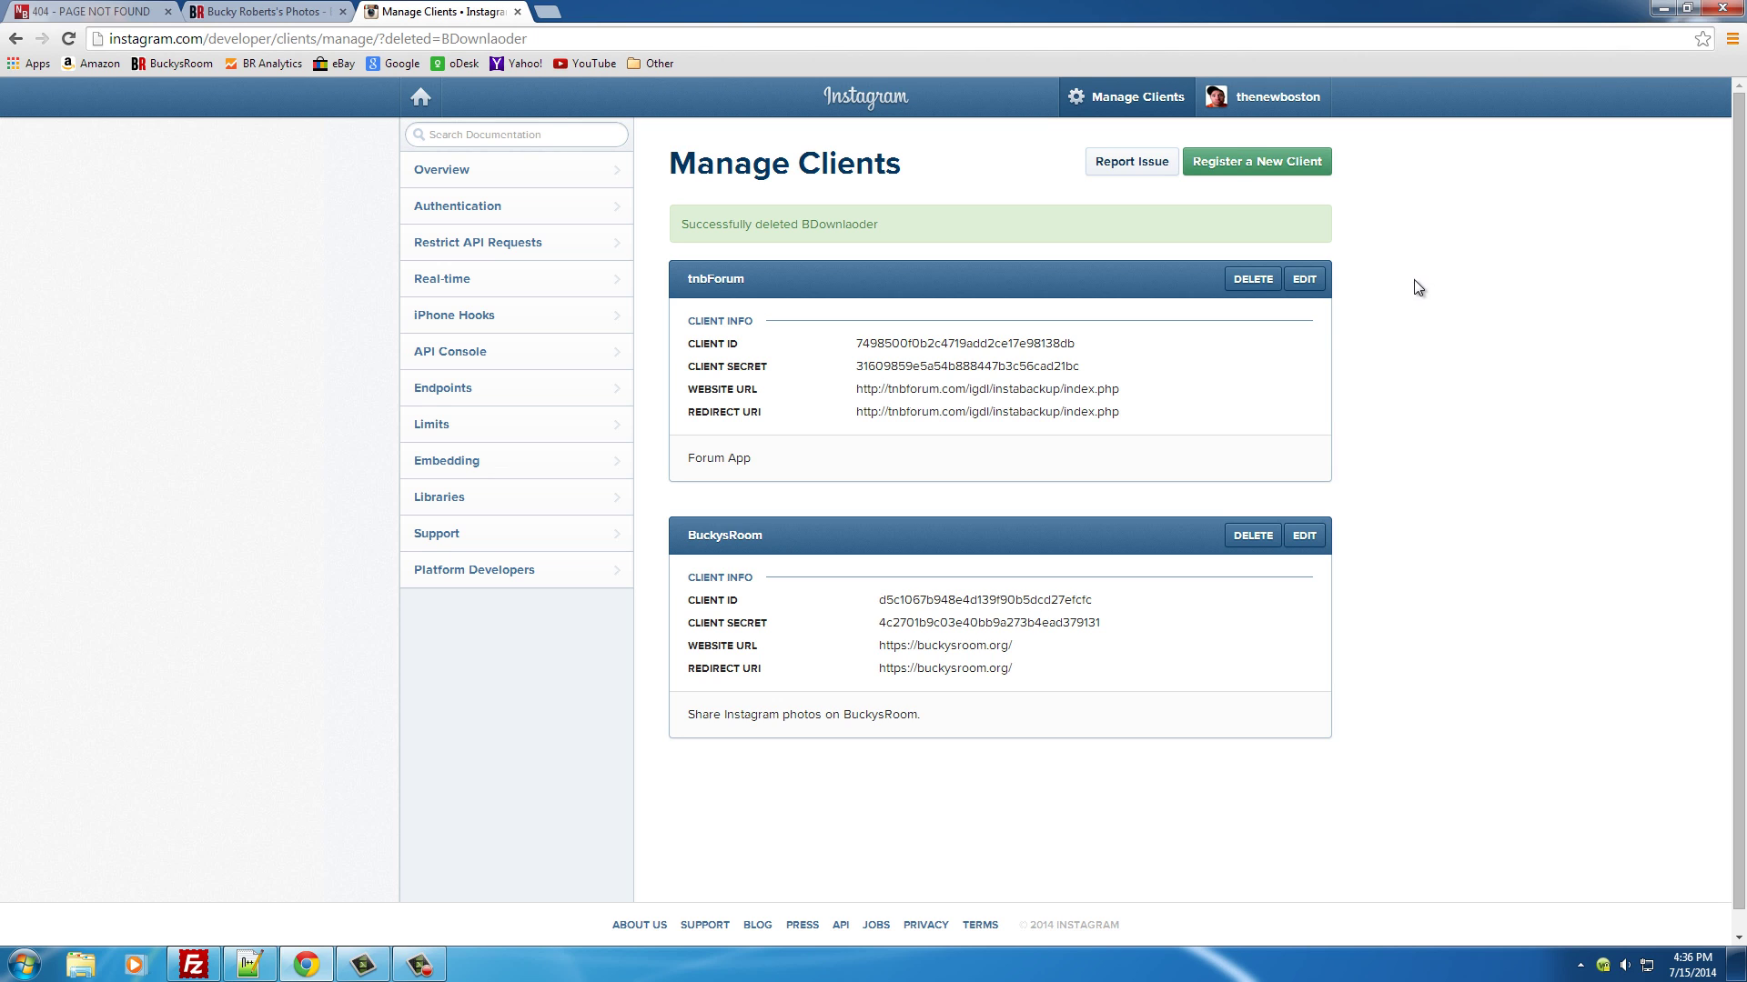
pyautogui.click(1249, 164)
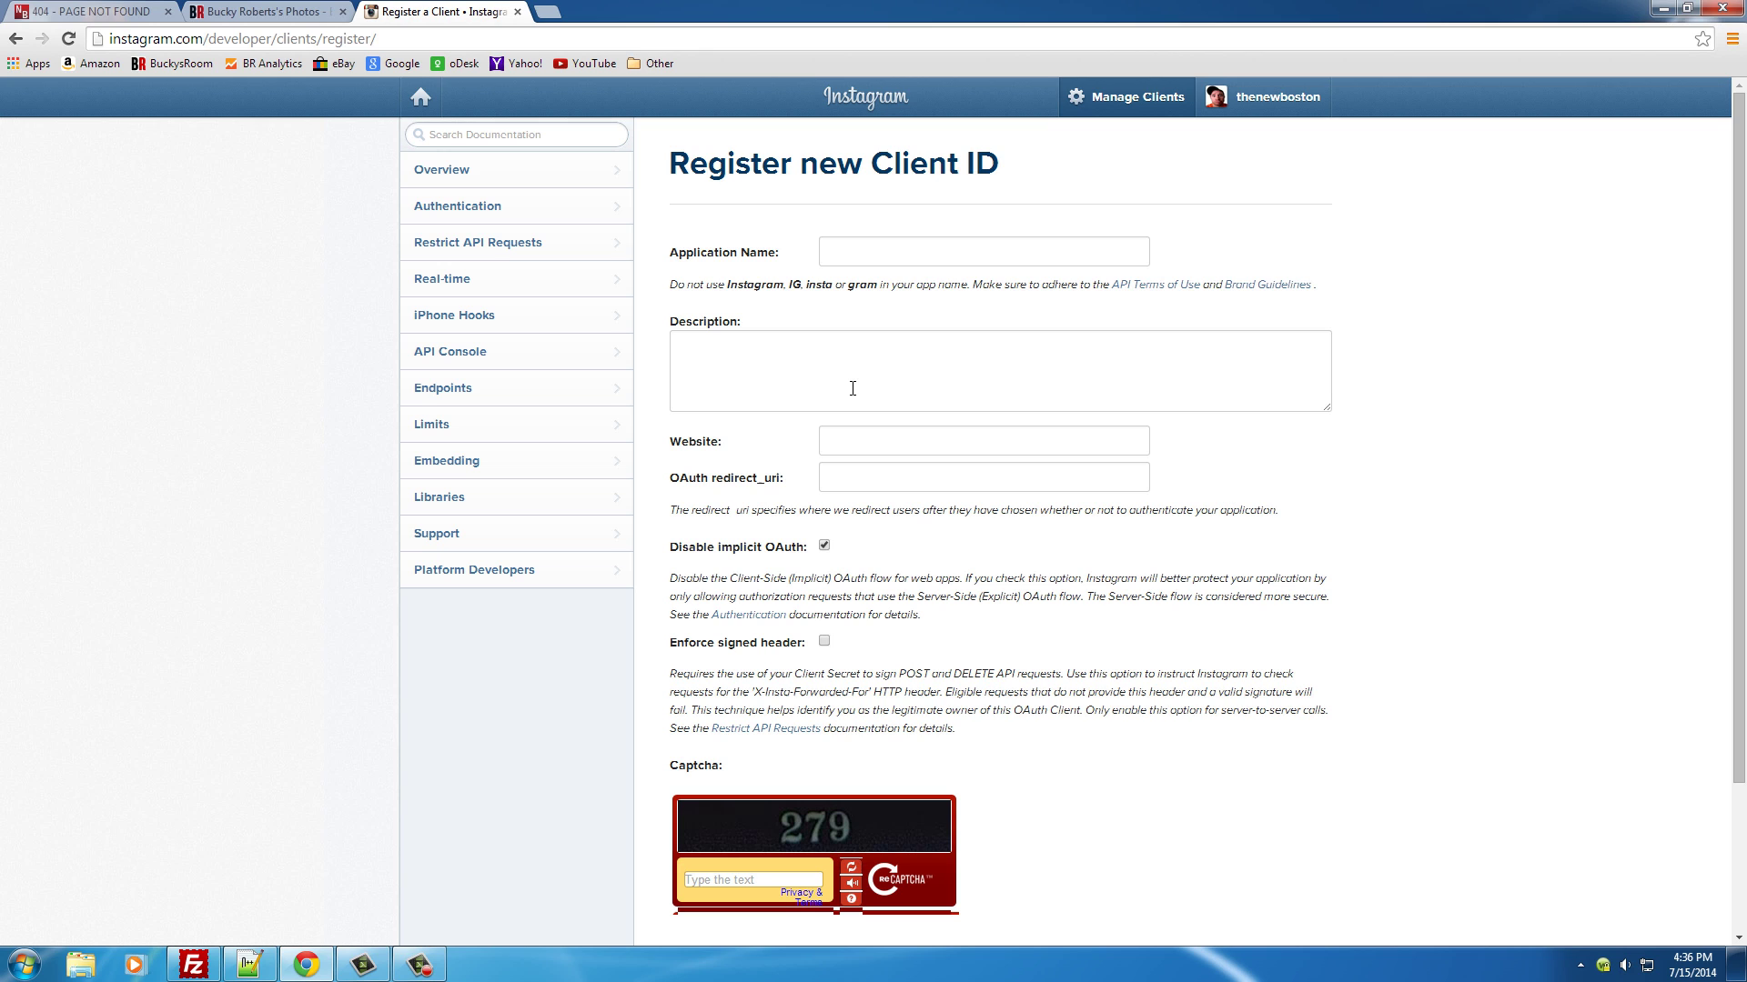
# Step: Copy 'brDownloader' from the 404 page address and paste it as the Application Name
pyautogui.click(104, 12)
pyautogui.doubleClick(291, 39)
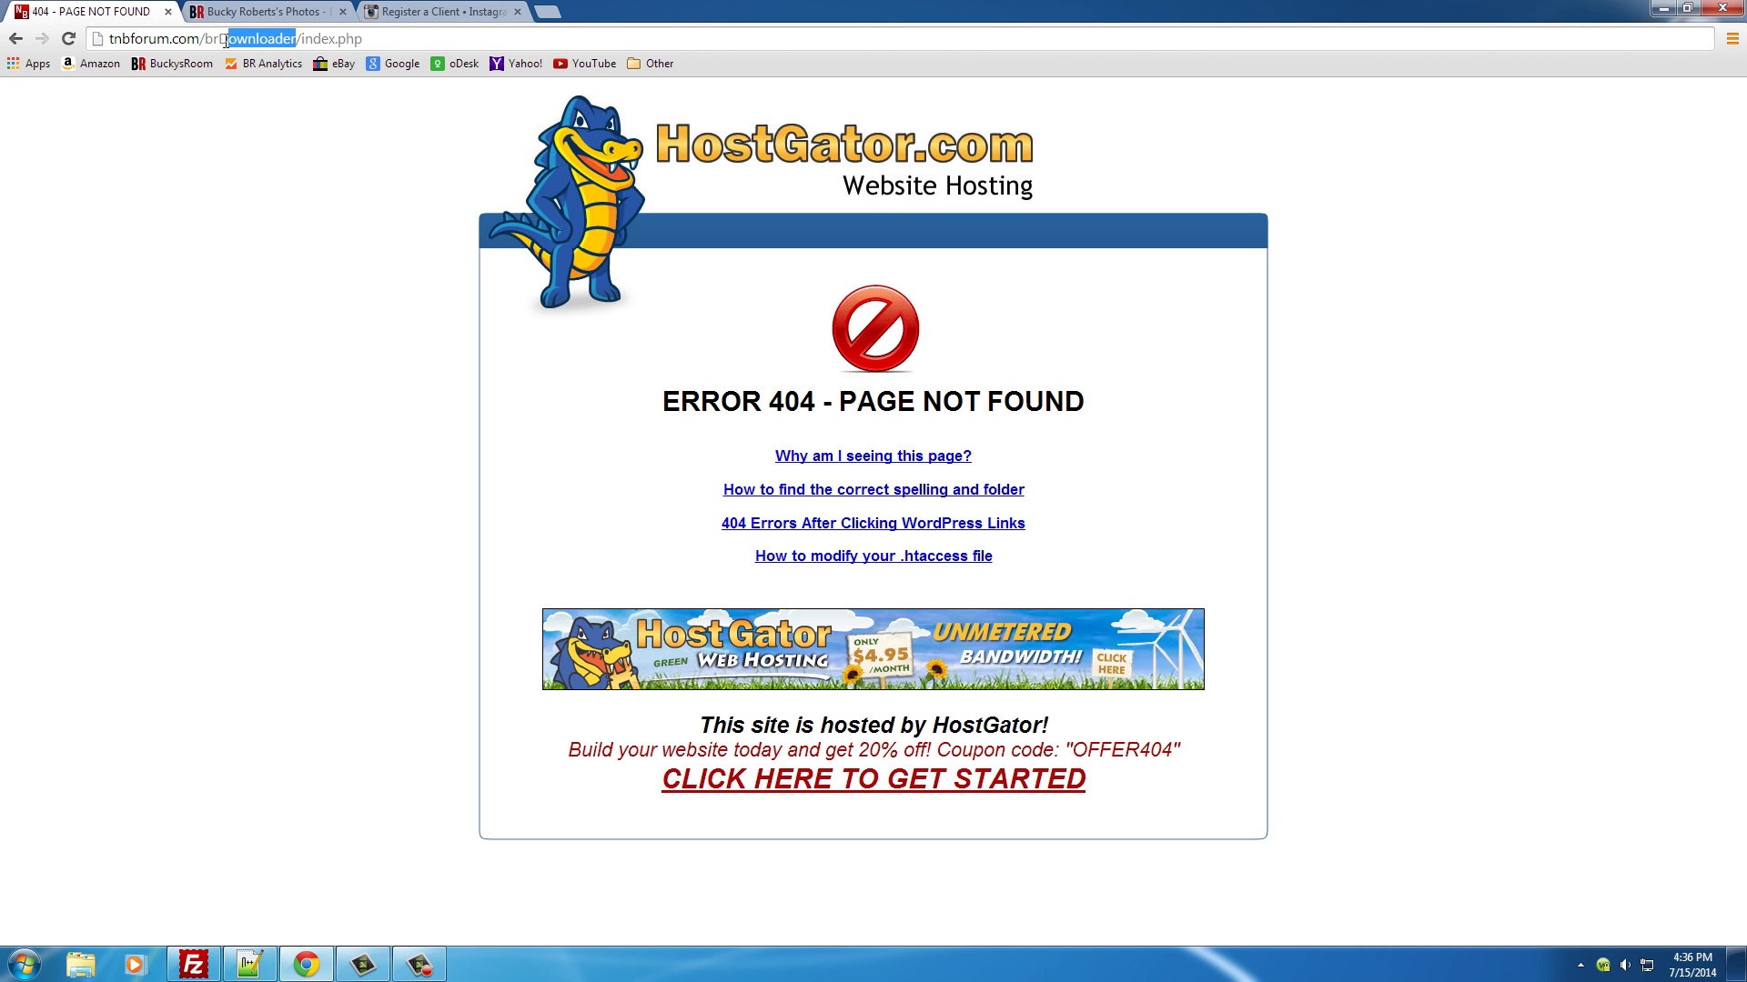
pyautogui.rightClick(218, 40)
pyautogui.click(280, 95)
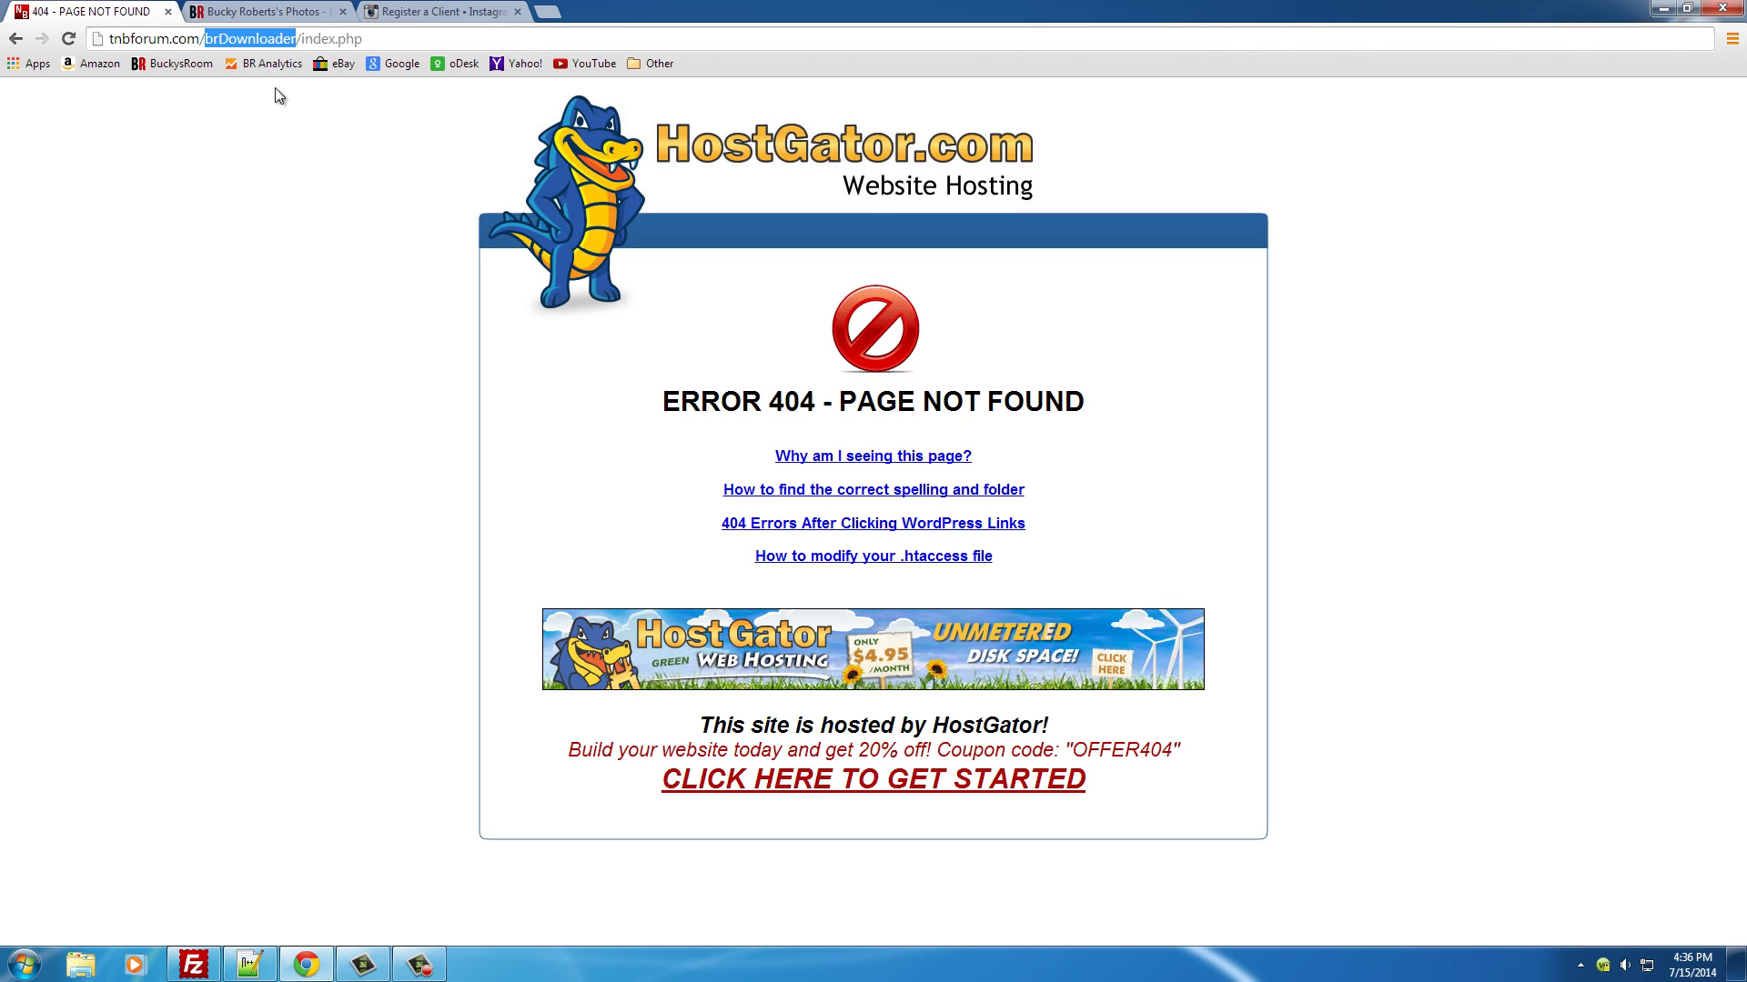
pyautogui.click(400, 12)
pyautogui.click(877, 252)
pyautogui.hotkey('ctrl', 'v')
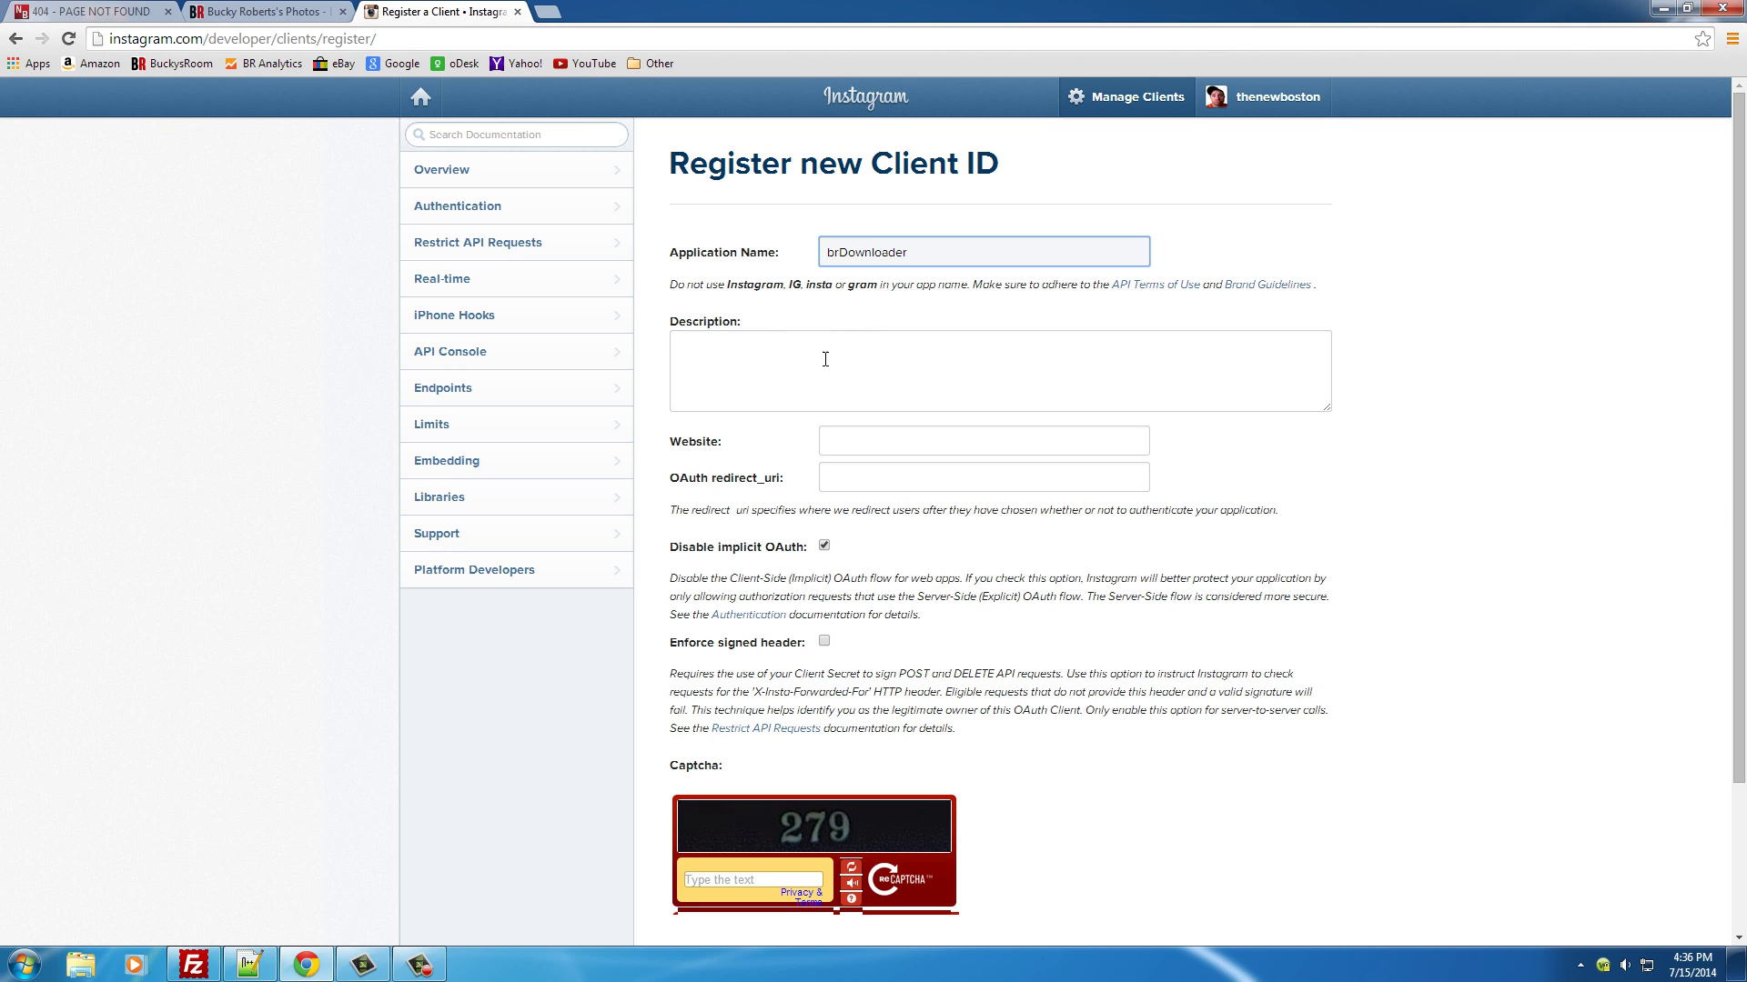
# Step: Enter the client description 'Best program ever'
pyautogui.click(842, 356)
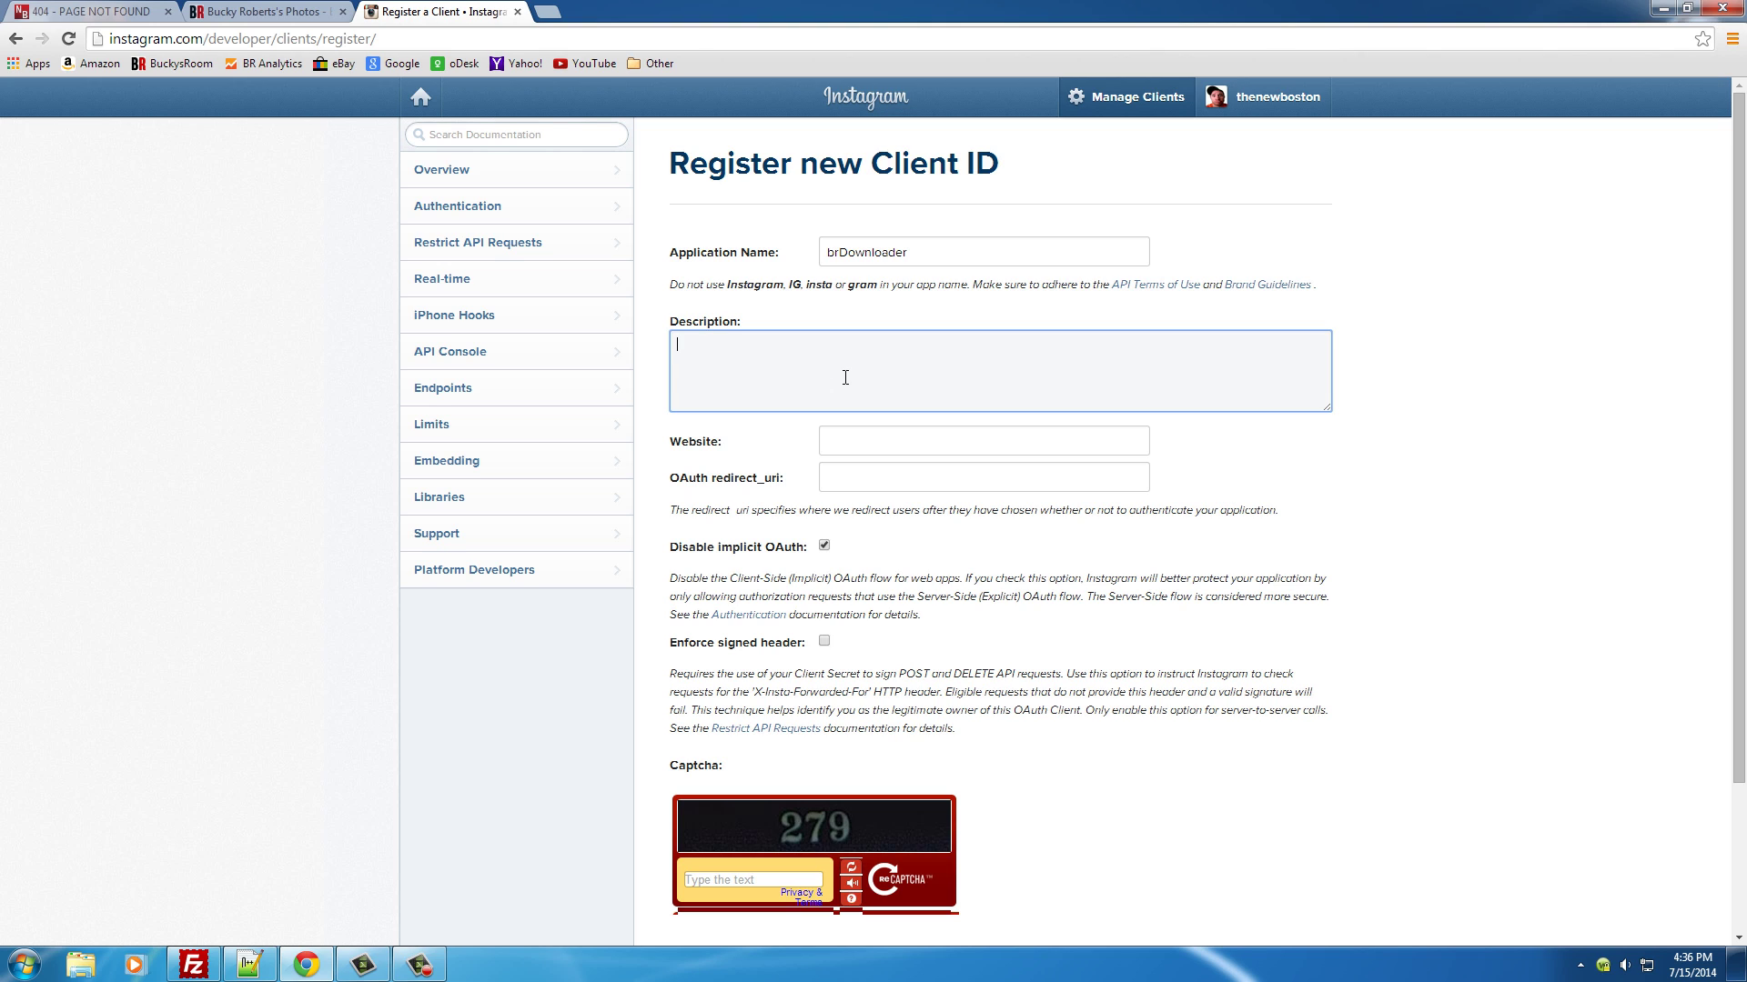
pyautogui.write('Best program ever.')
pyautogui.click(863, 445)
pyautogui.click(864, 477)
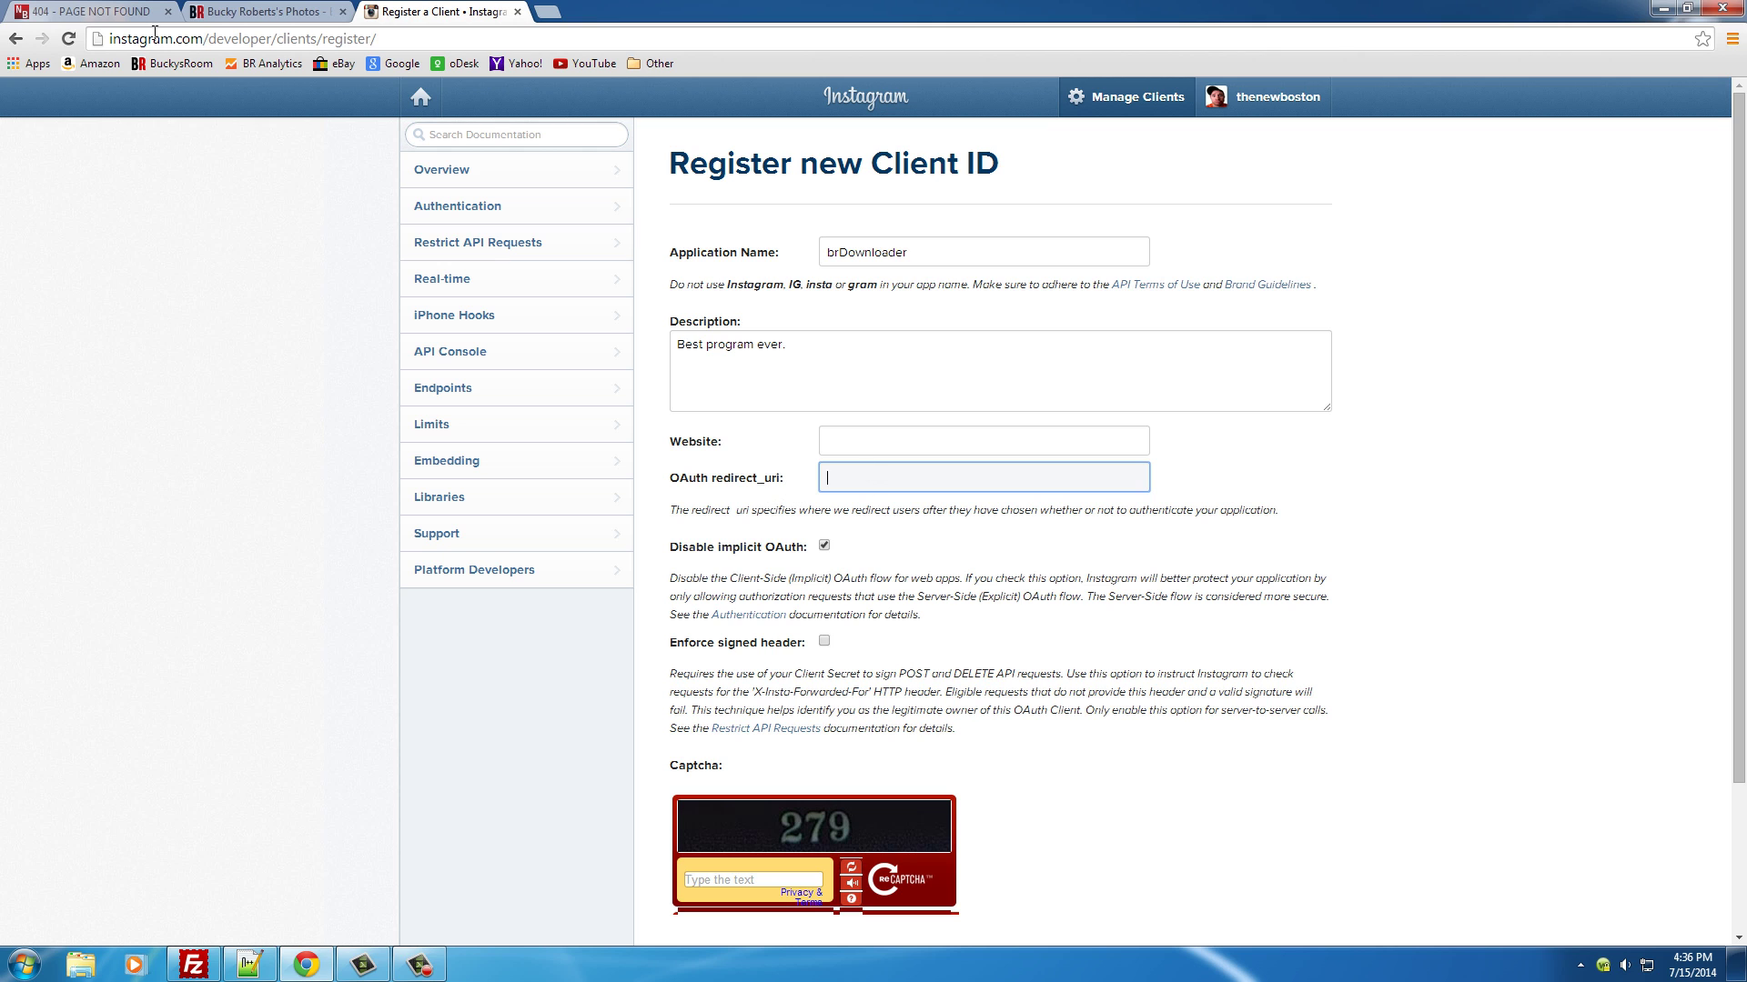
pyautogui.click(95, 12)
pyautogui.doubleClick(251, 40)
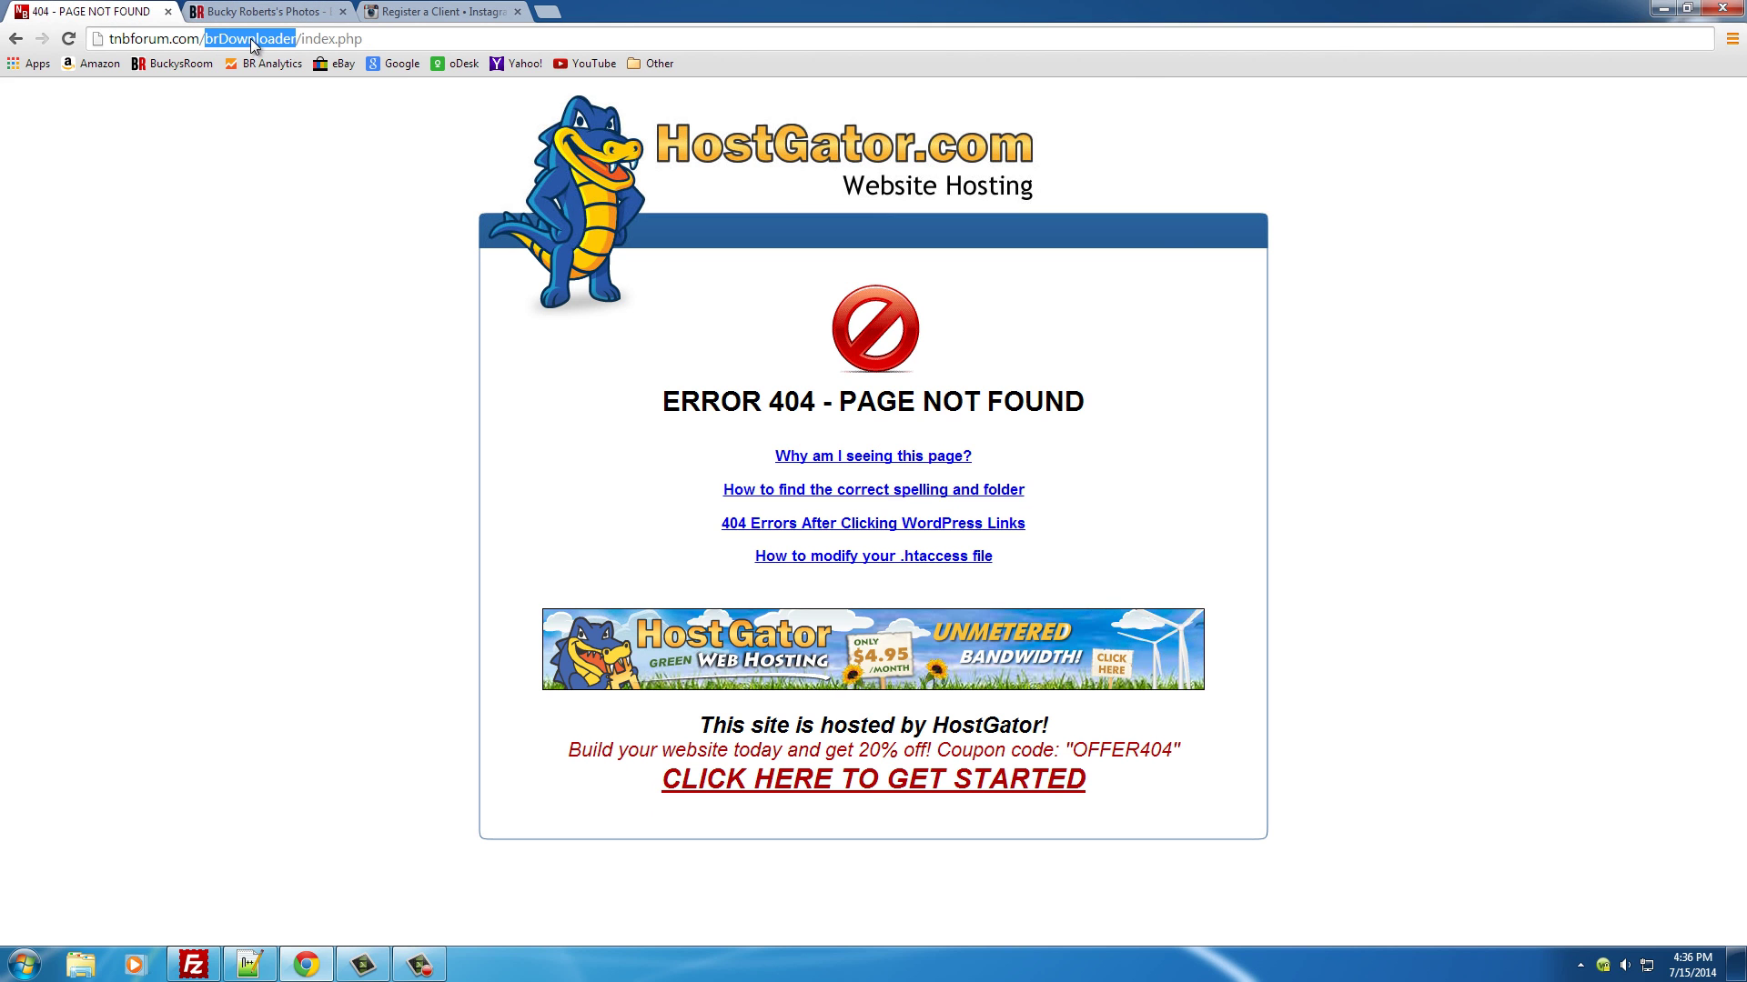
pyautogui.tripleClick(251, 40)
pyautogui.rightClick(251, 40)
pyautogui.click(289, 96)
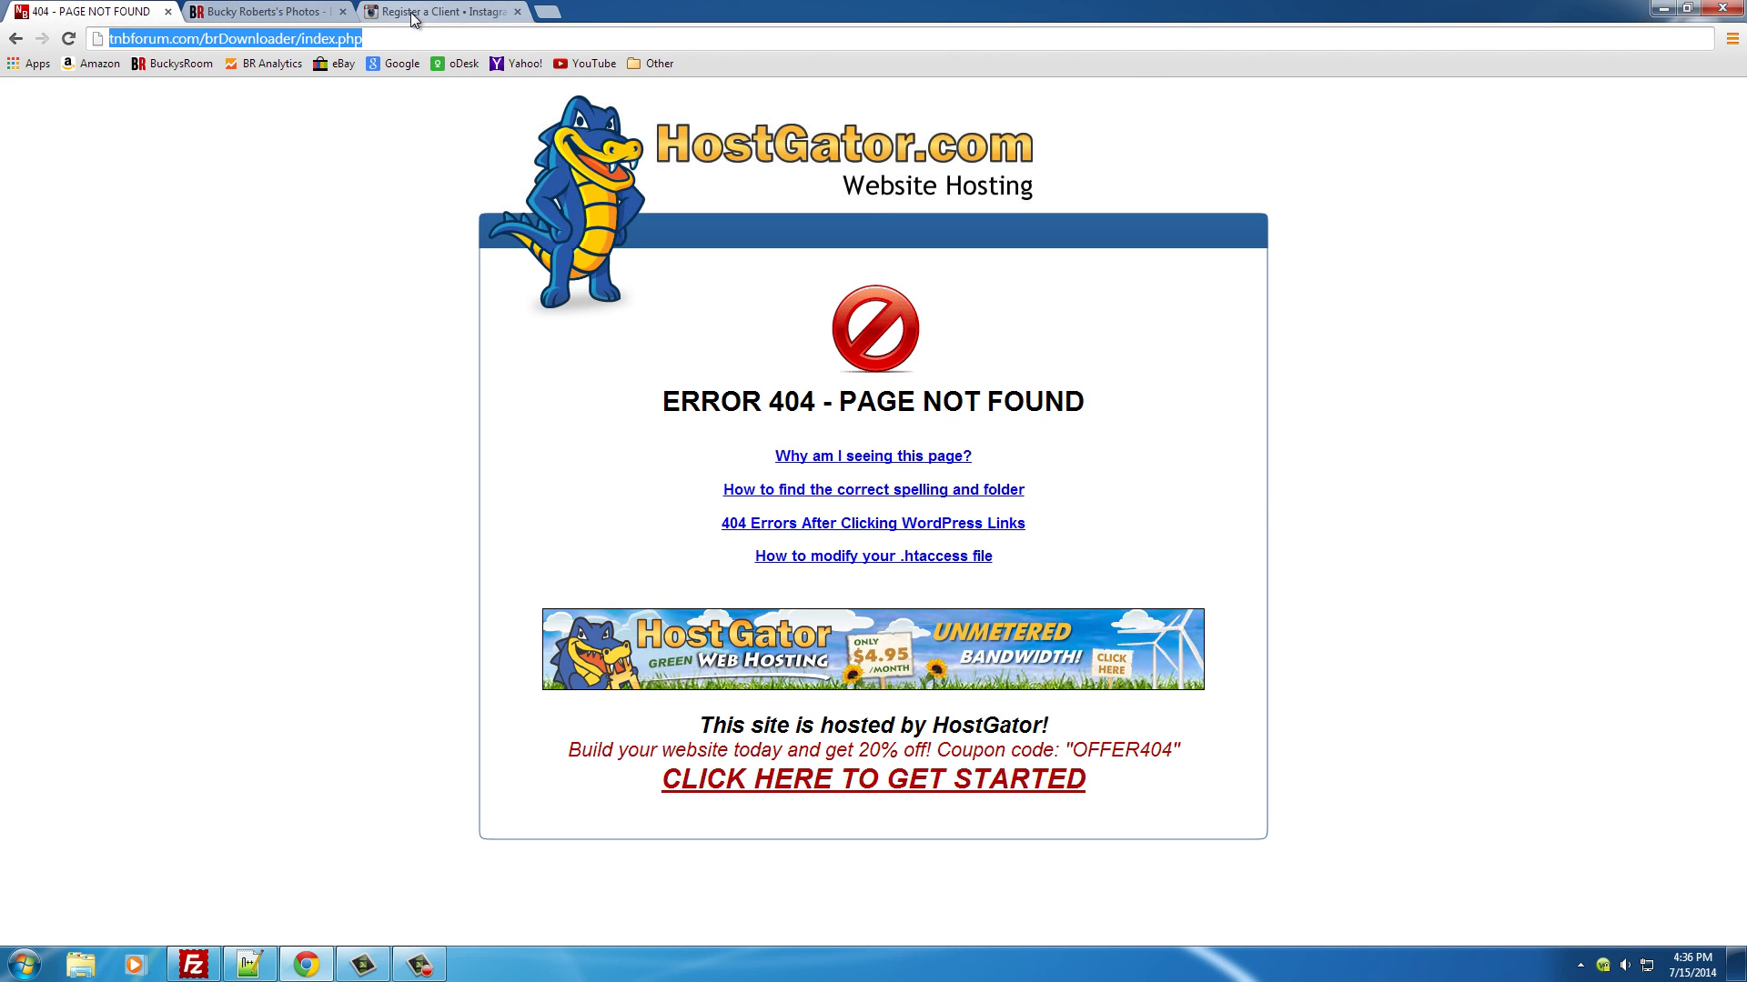
pyautogui.click(412, 11)
pyautogui.click(888, 441)
pyautogui.hotkey('ctrl', 'v')
pyautogui.click(926, 477)
pyautogui.hotkey('ctrl', 'v')
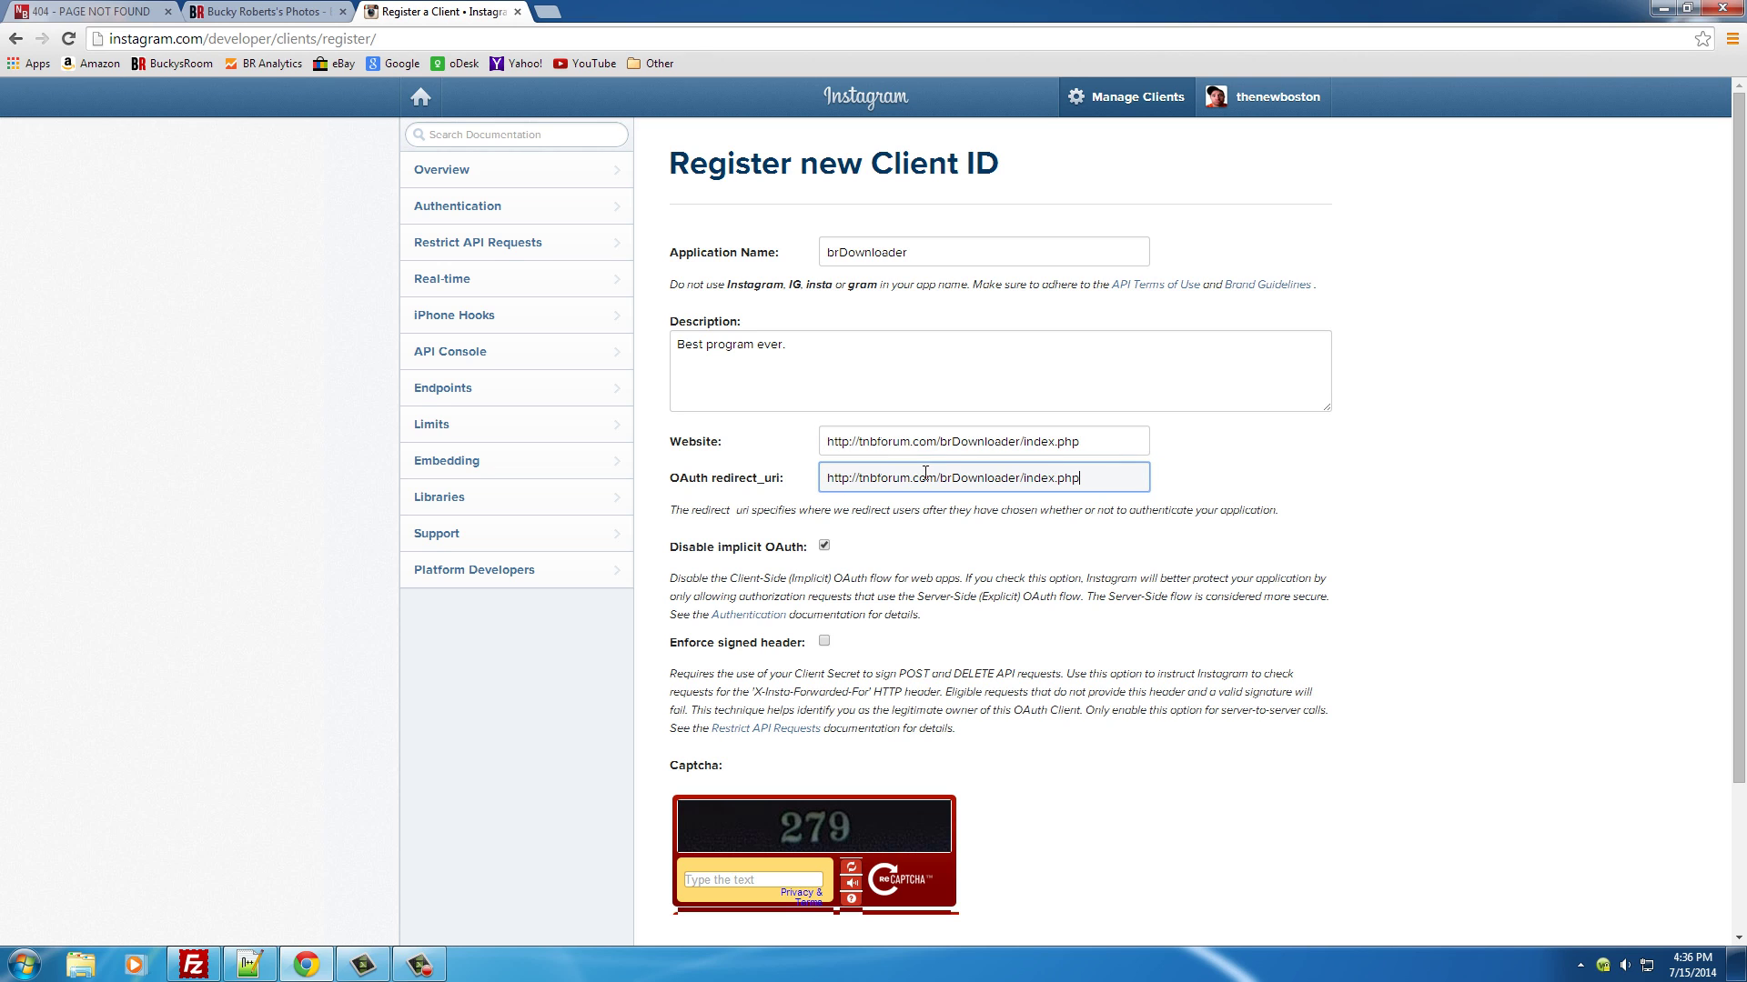
# Step: Highlight the entered website and redirect URI values to check them
pyautogui.moveTo(1084, 443); pyautogui.dragTo(736, 453)
pyautogui.moveTo(1080, 478); pyautogui.dragTo(909, 434)
pyautogui.moveTo(1077, 441); pyautogui.dragTo(823, 442)
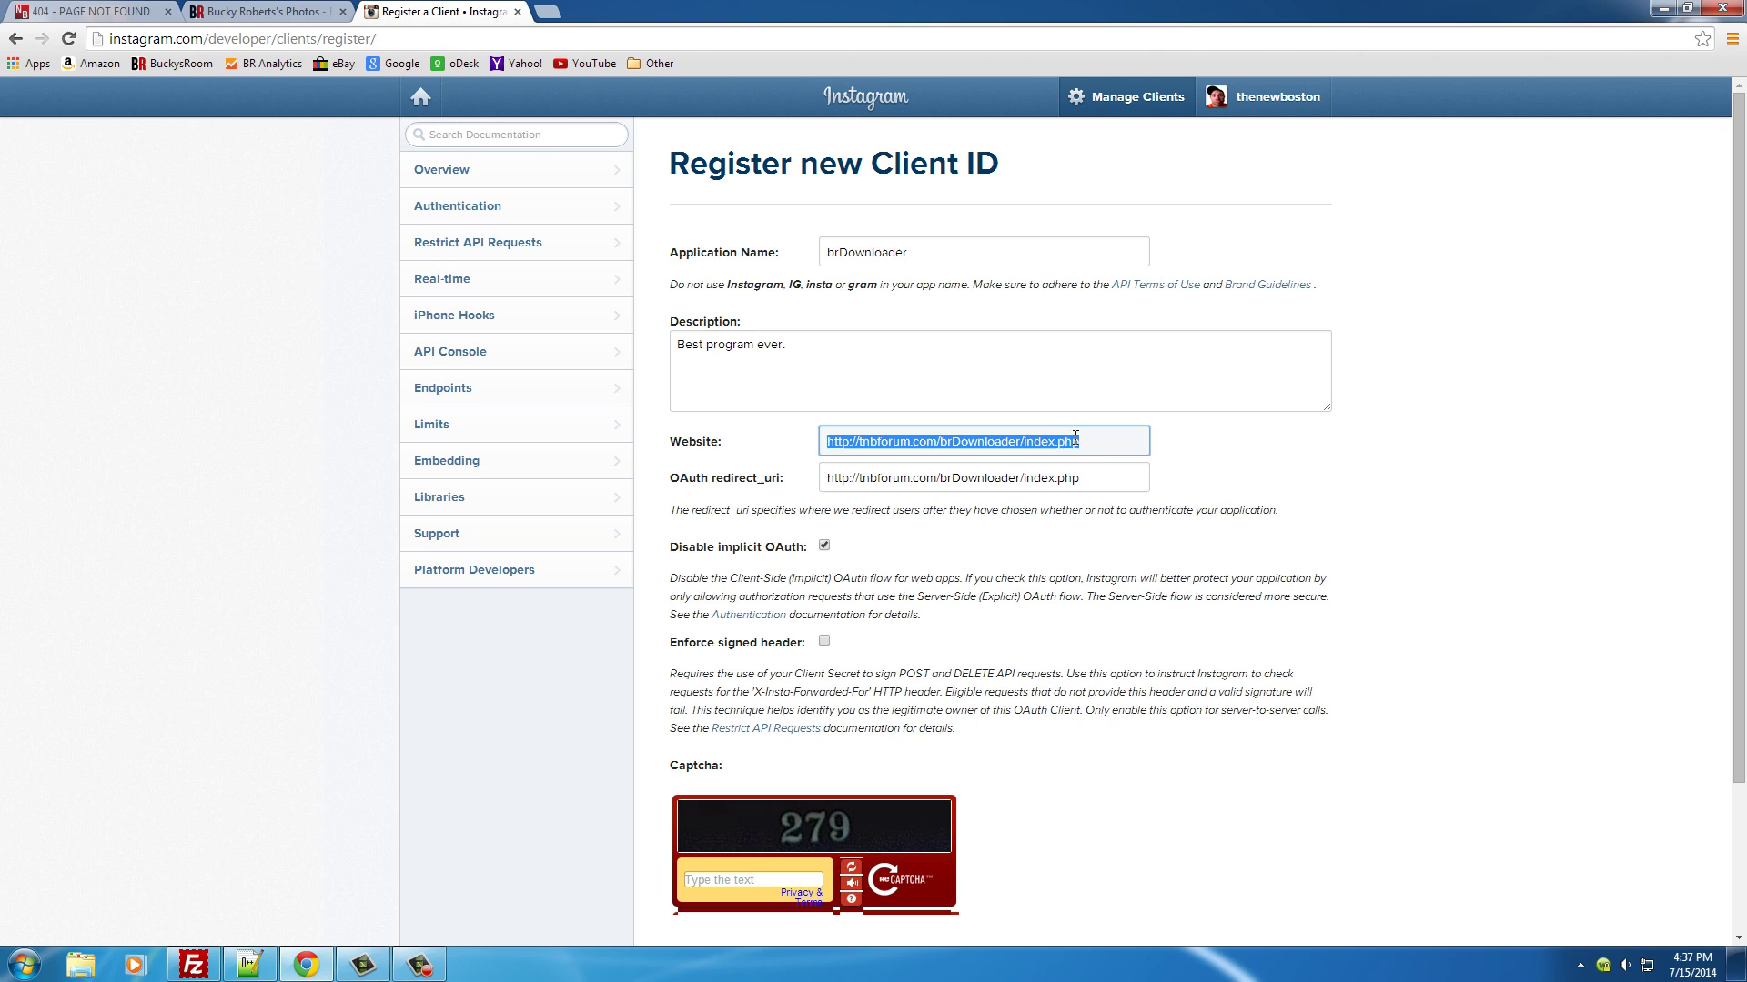
pyautogui.click(1199, 444)
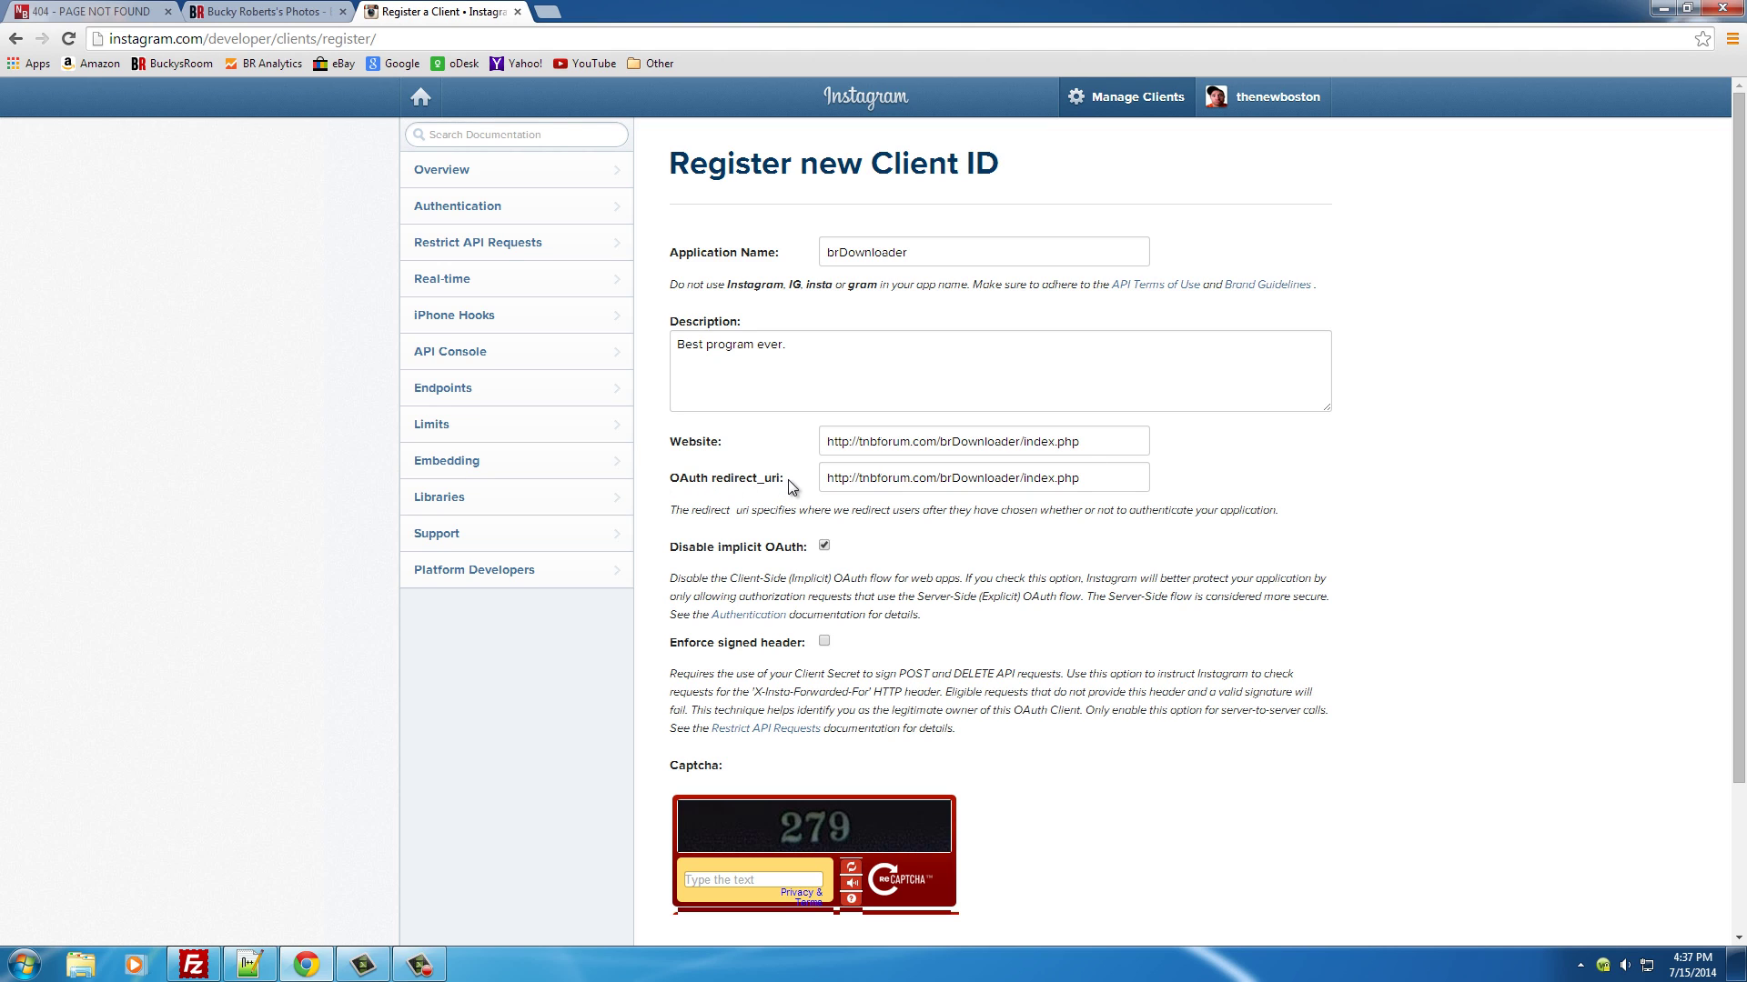
pyautogui.moveTo(791, 487); pyautogui.dragTo(675, 487)
pyautogui.click(678, 485)
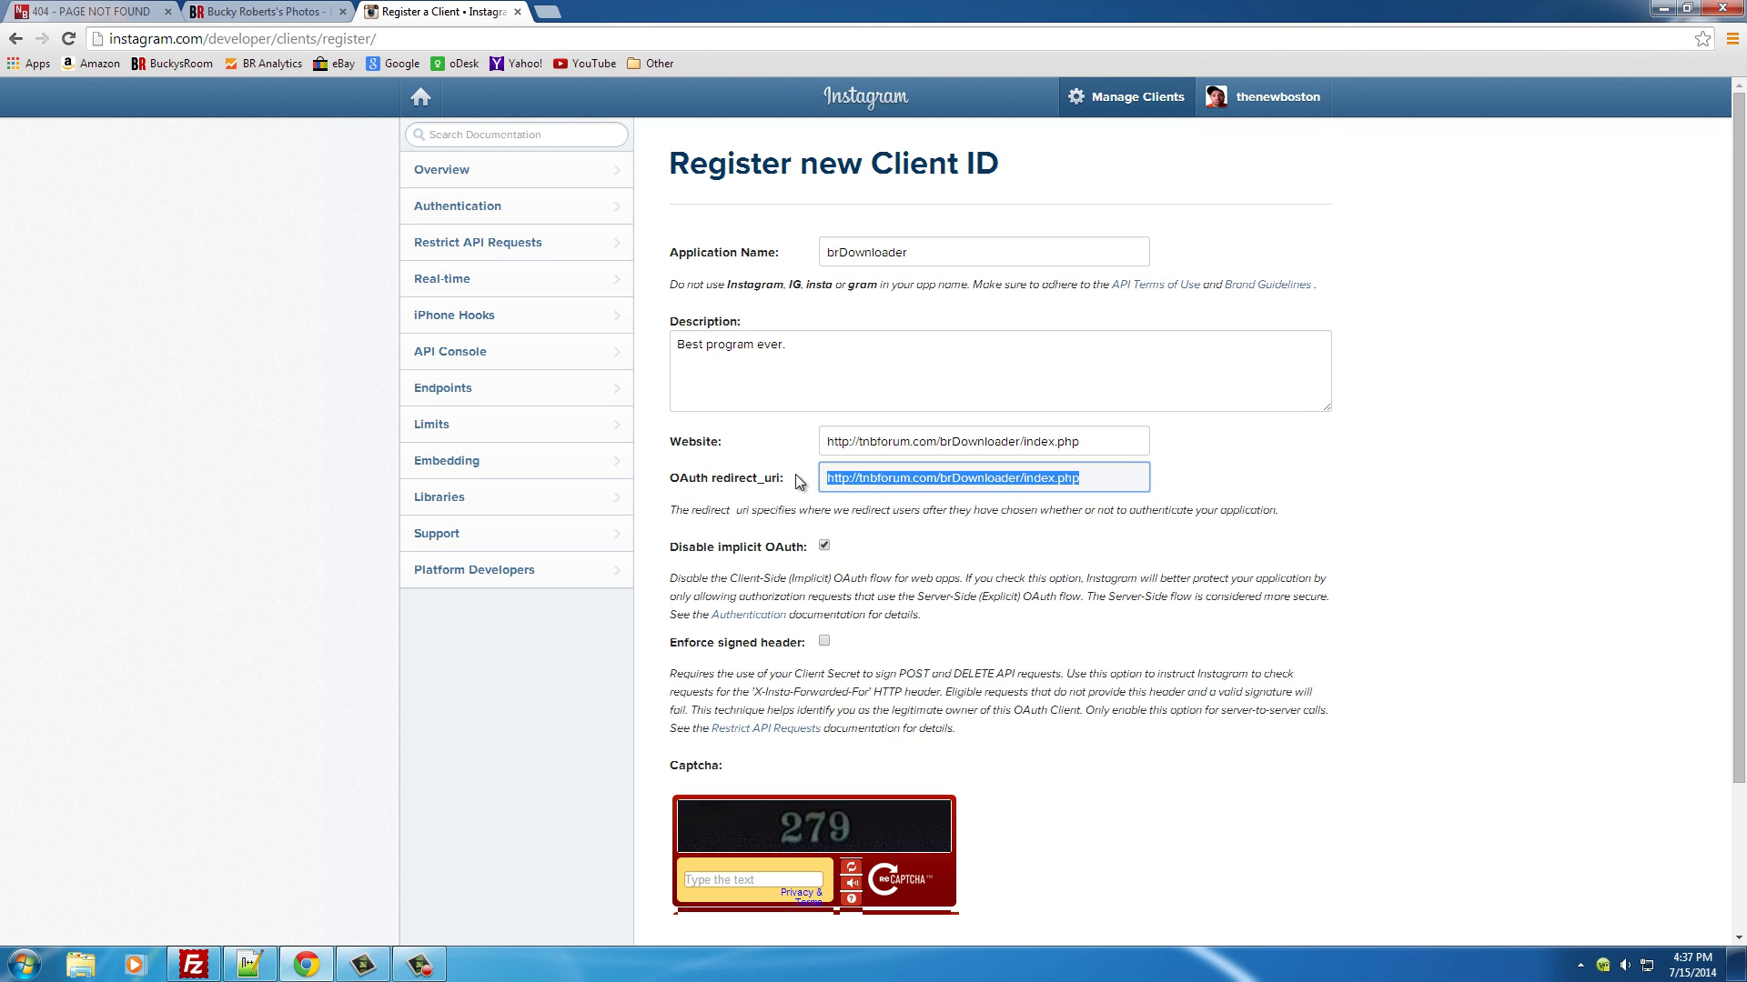
# Step: Reload the BuckysRoom photos page, then go back to the Register a Client form
pyautogui.click(299, 12)
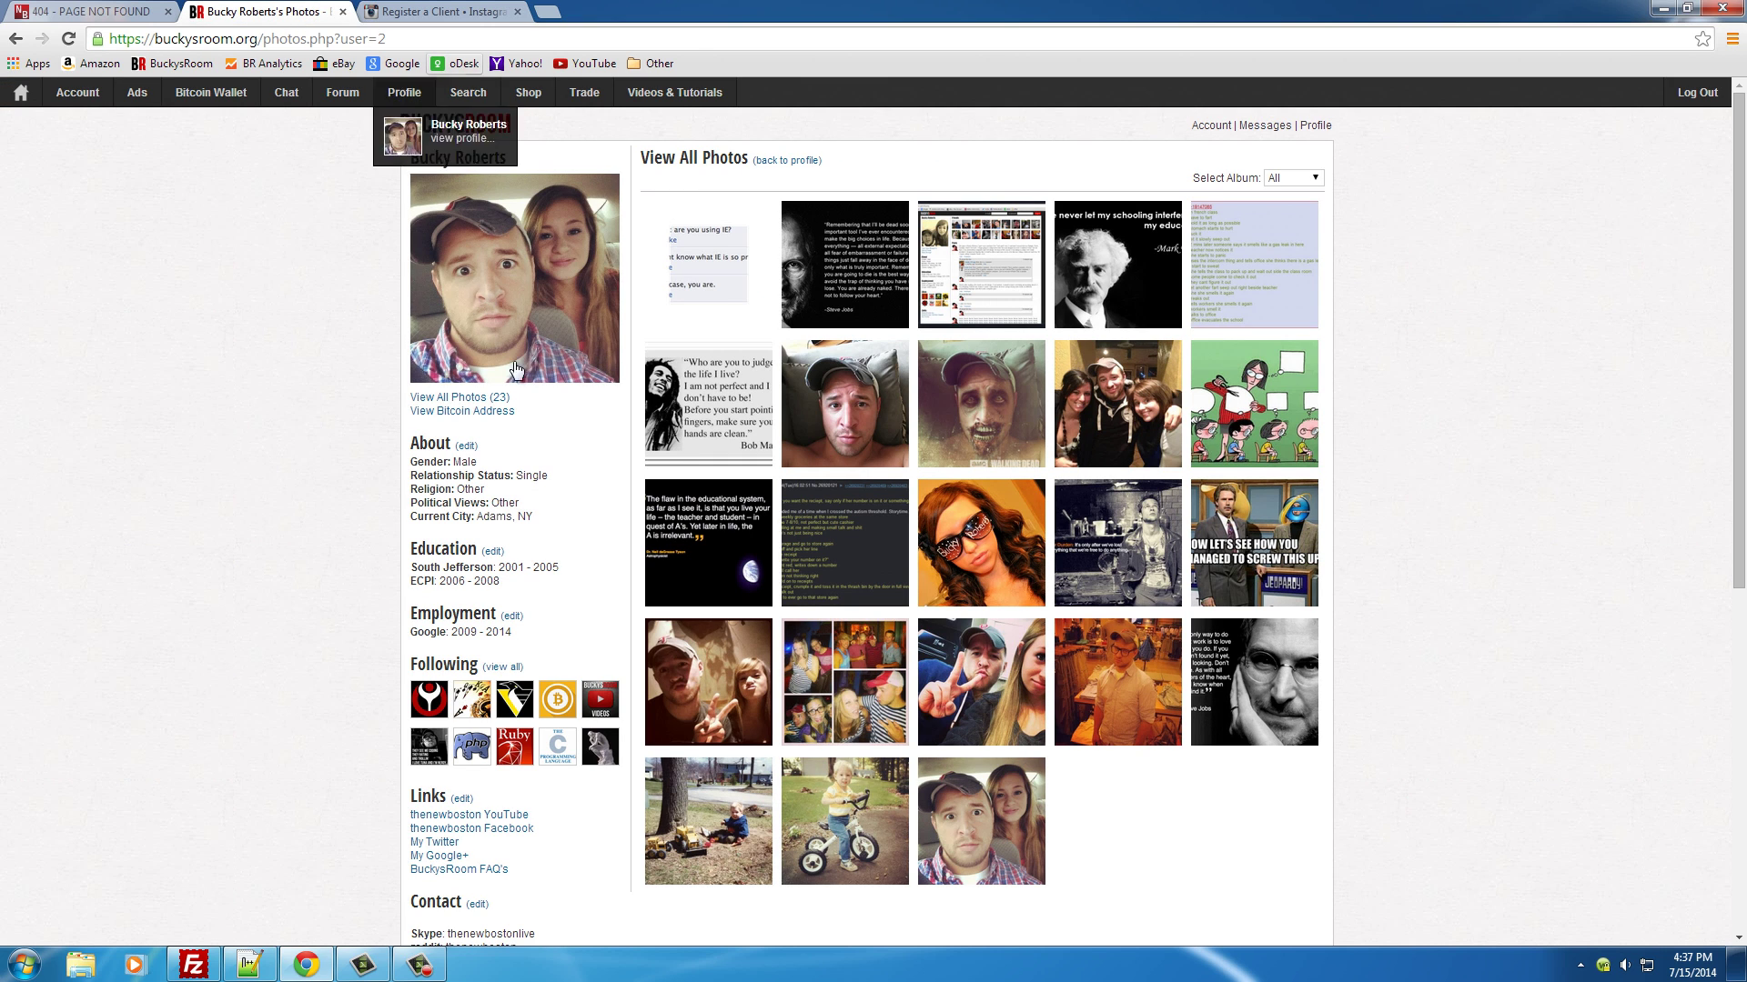
pyautogui.press('F5')
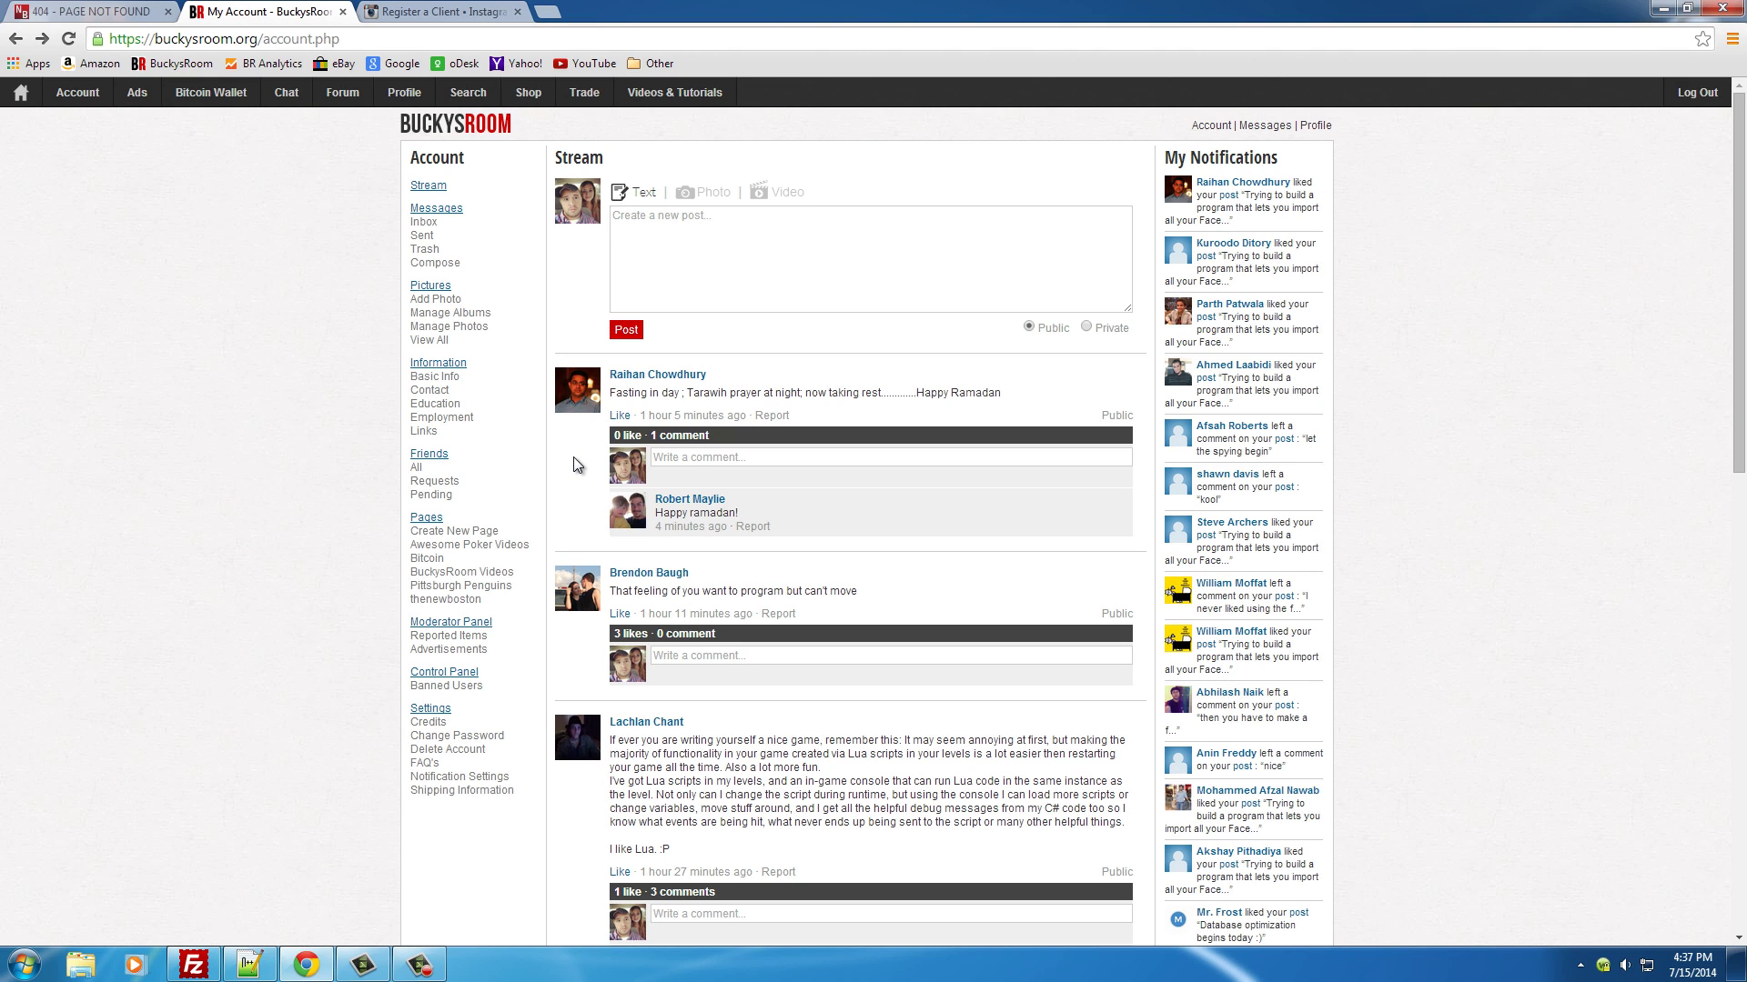
pyautogui.click(423, 13)
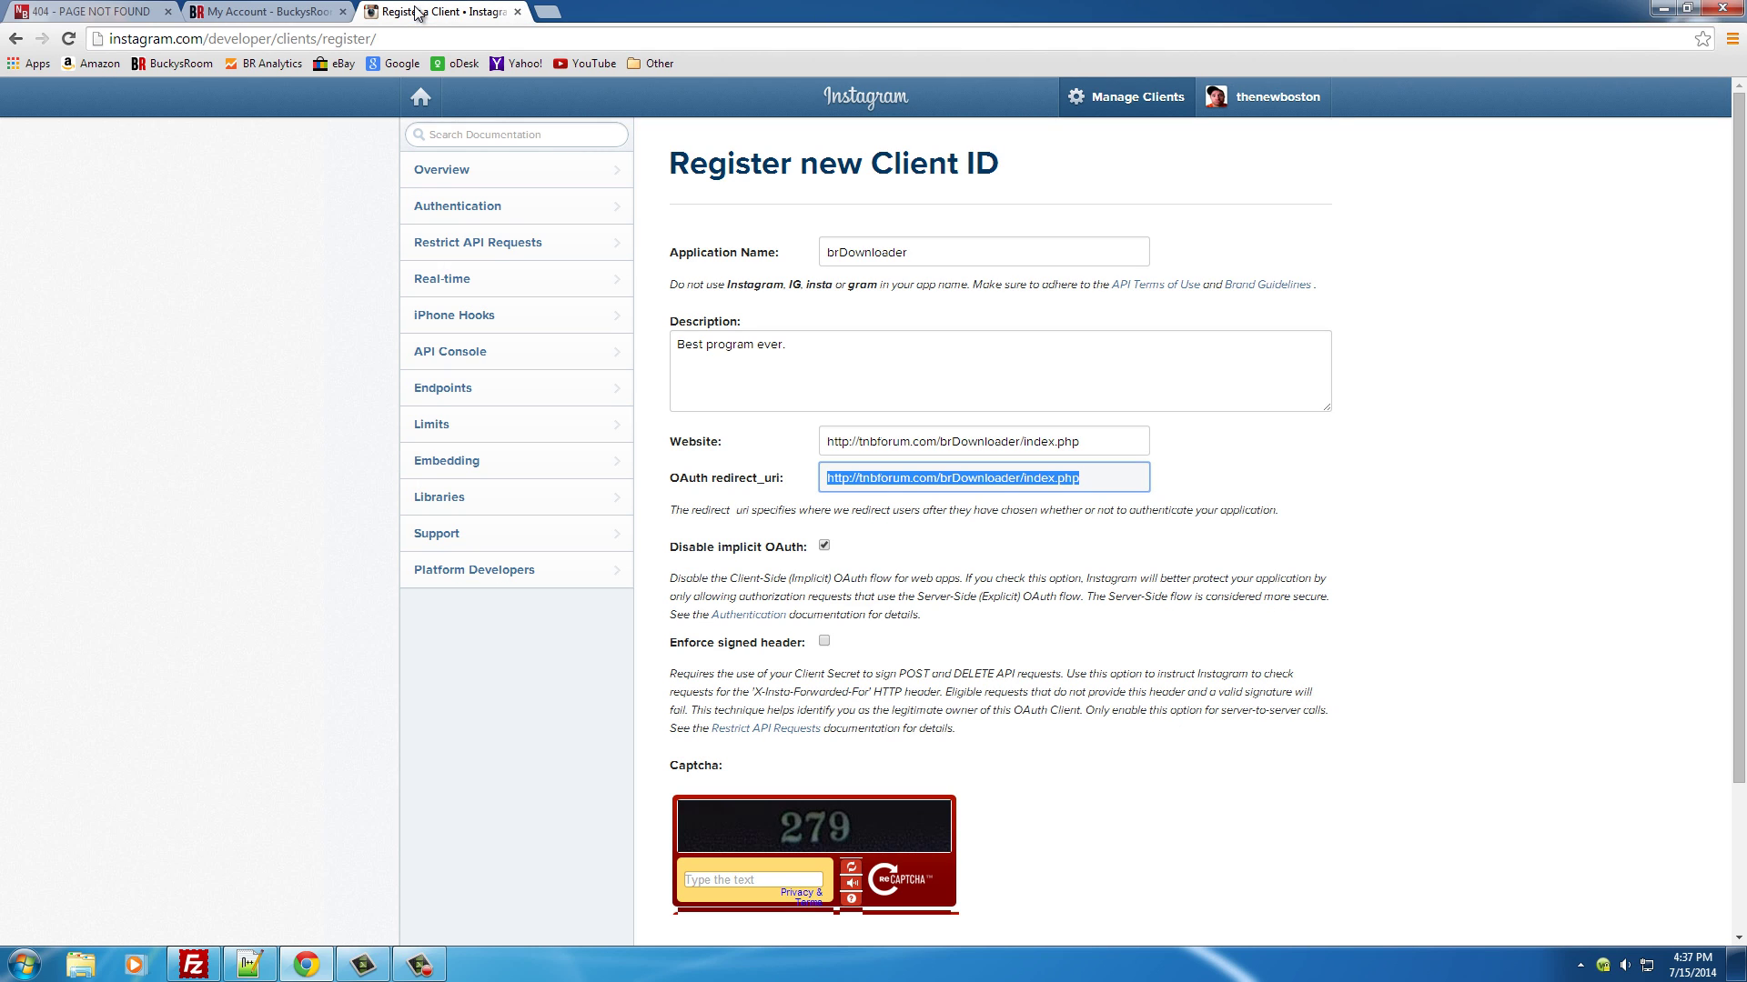
# Step: Enter captcha answer '2' and submit the brDownloader client registration
pyautogui.click(1226, 477)
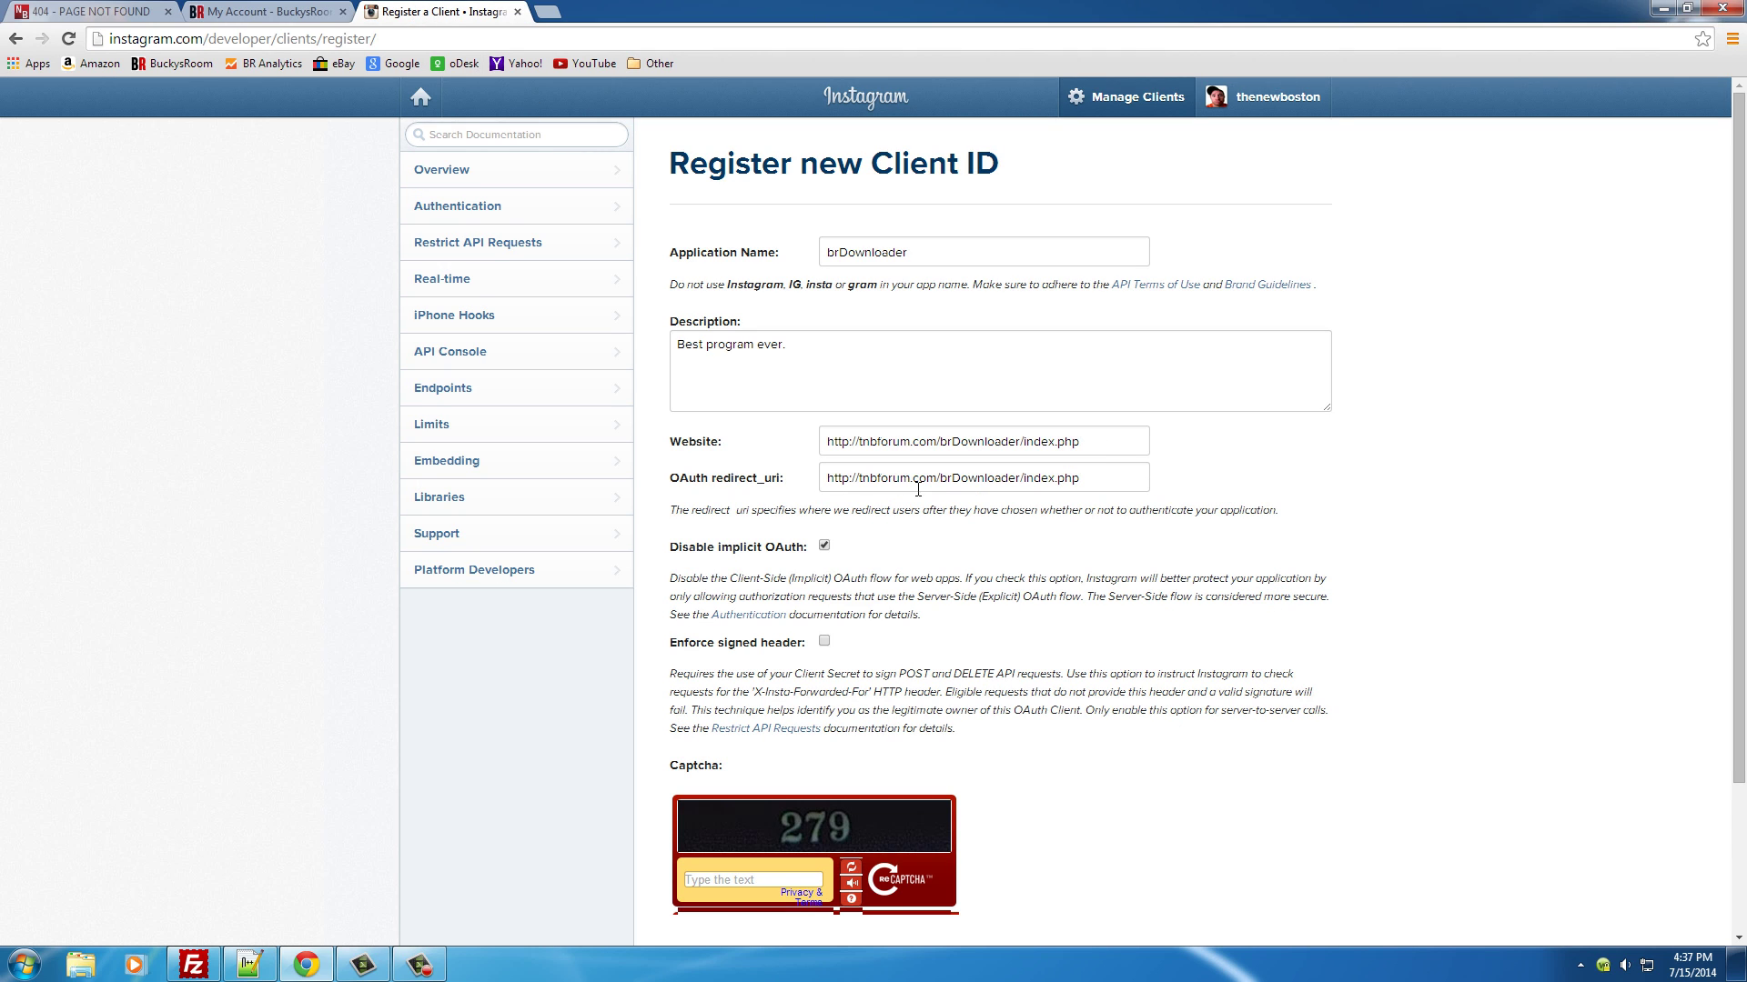
pyautogui.moveTo(786, 482); pyautogui.dragTo(669, 484)
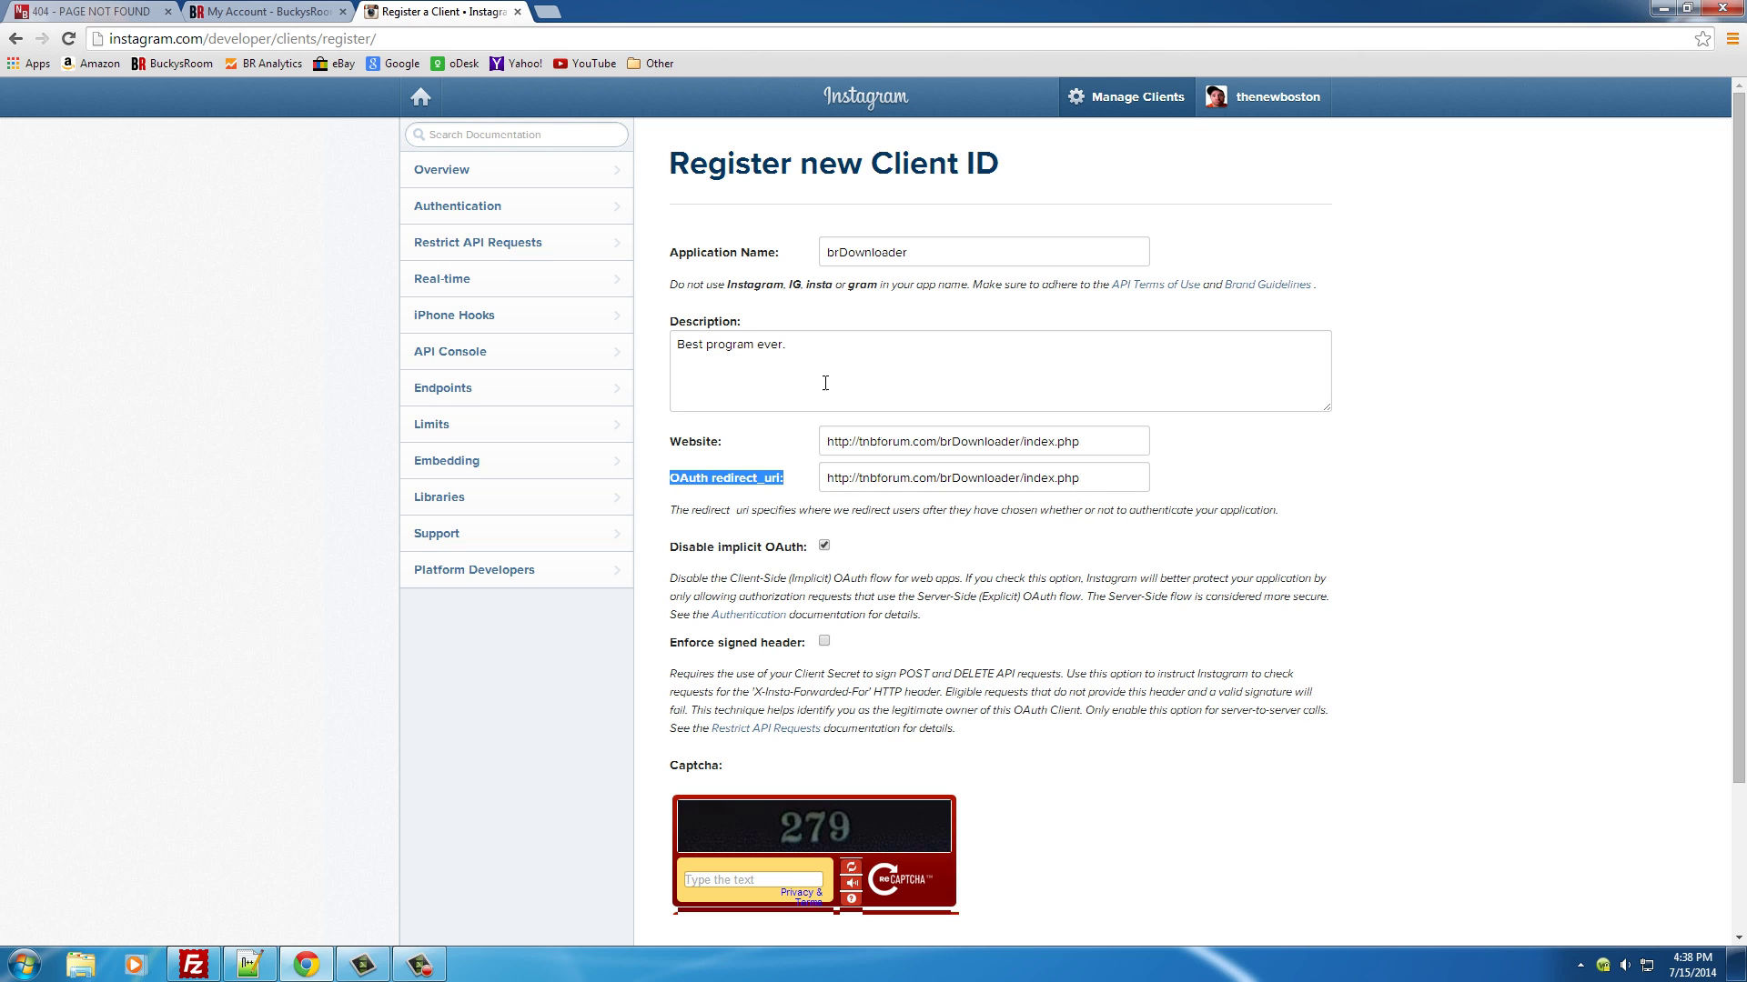
pyautogui.scroll(-2, 1290, 453)
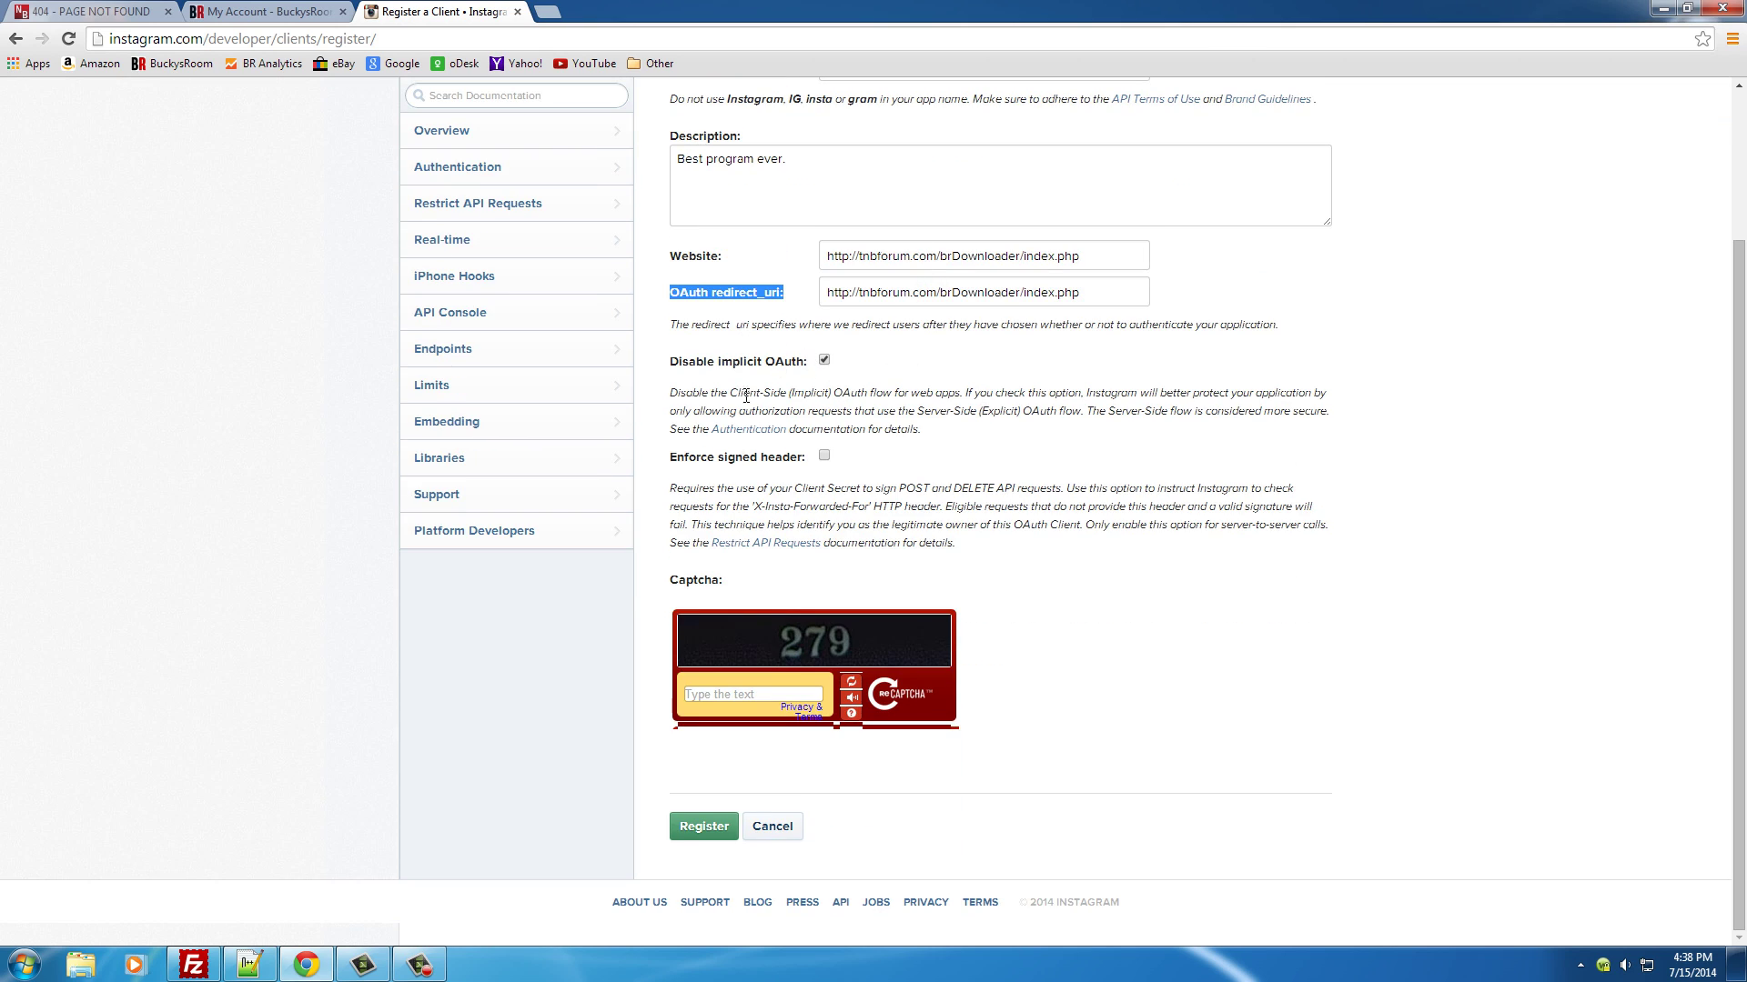
pyautogui.click(729, 693)
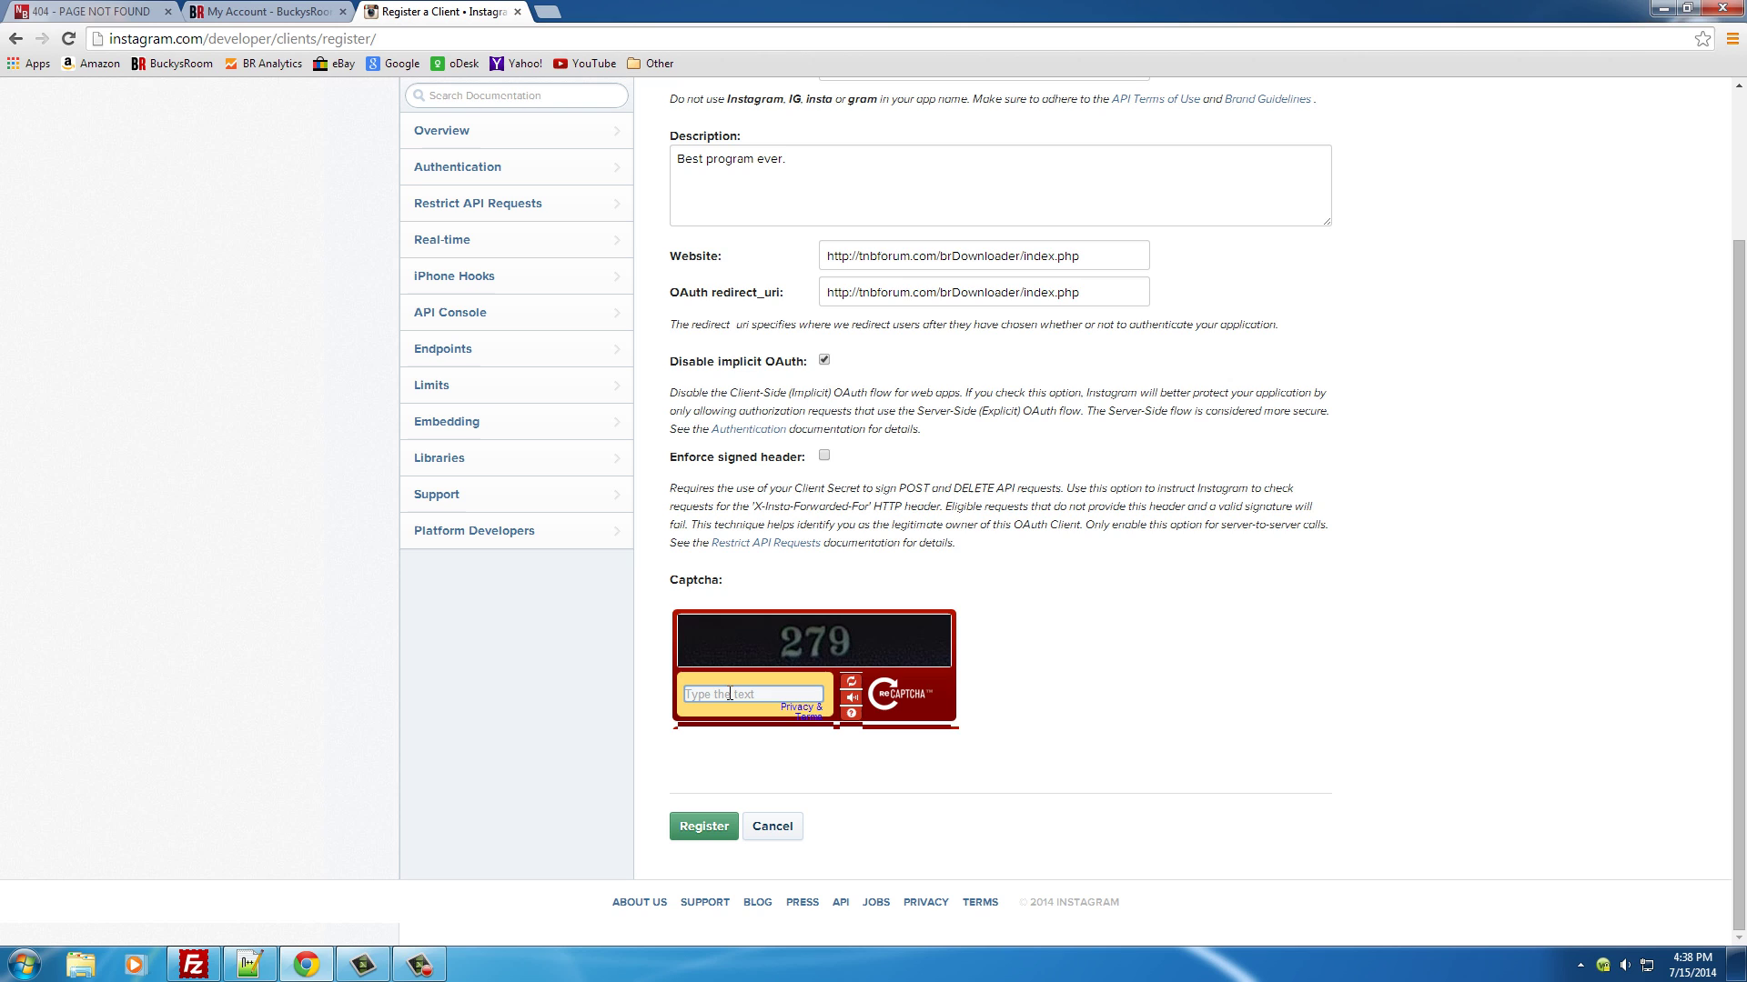
pyautogui.write('279')
pyautogui.click(704, 826)
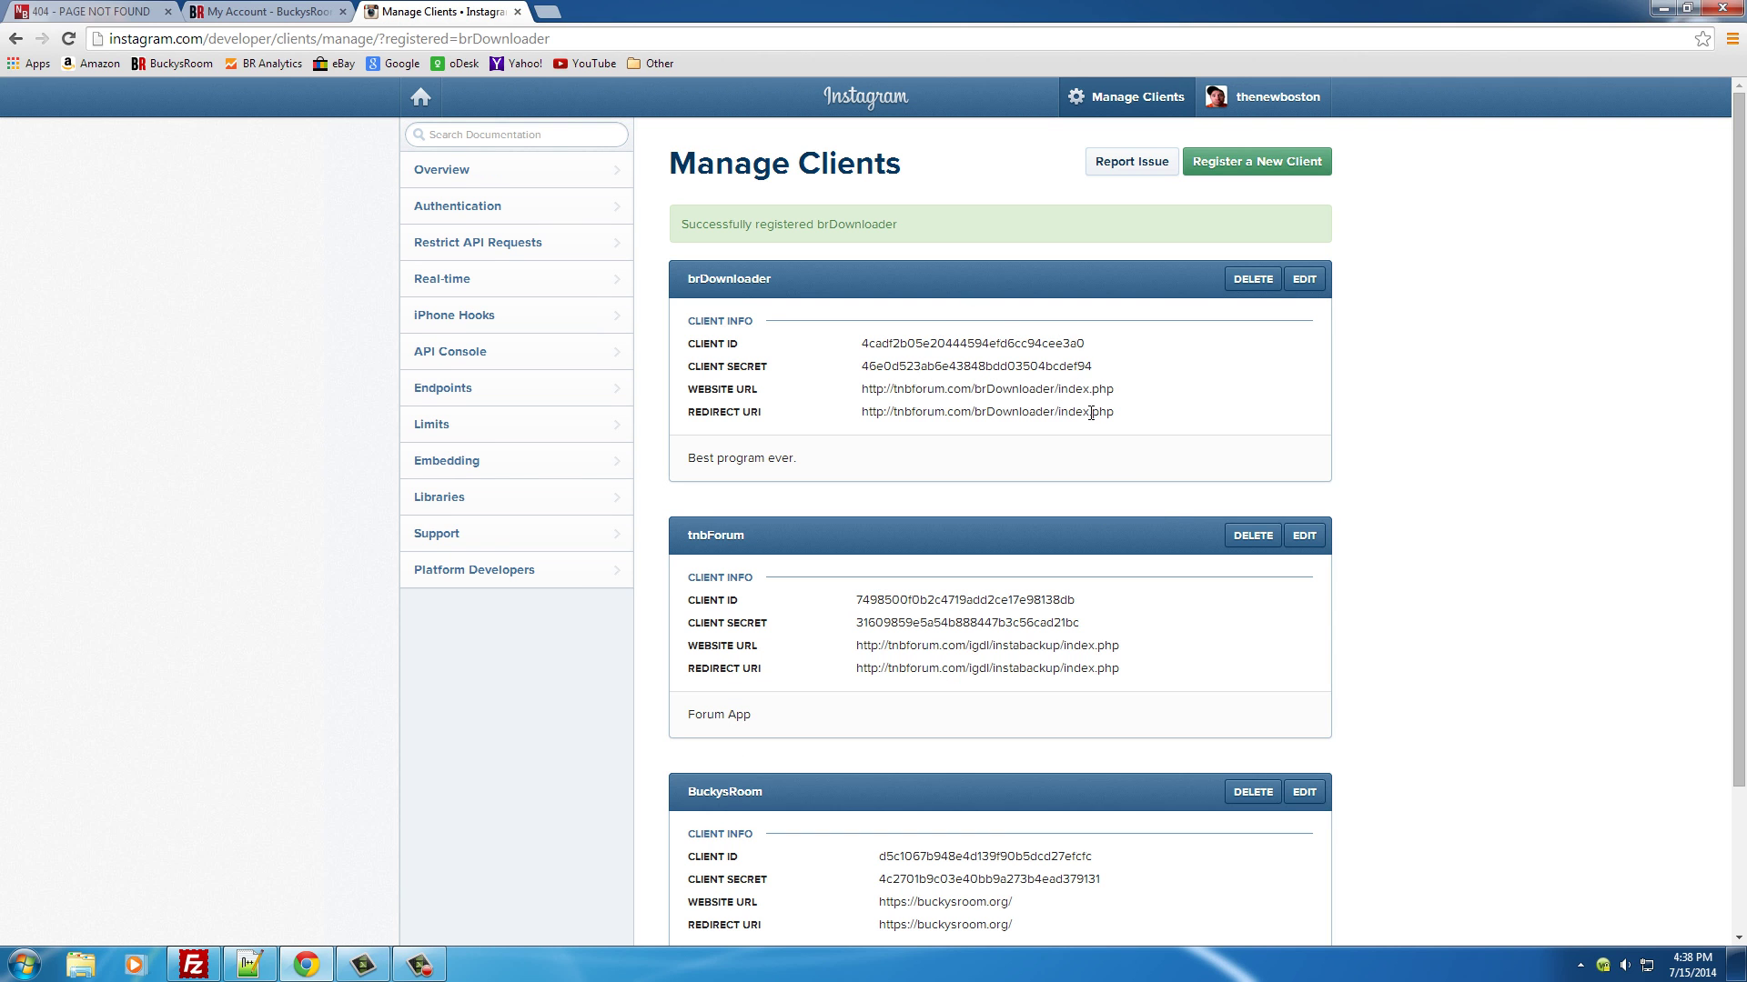
# Step: Copy the brDownloader client ID, secret, website and redirect URI rows
pyautogui.moveTo(1137, 421); pyautogui.dragTo(689, 350)
pyautogui.rightClick(717, 359)
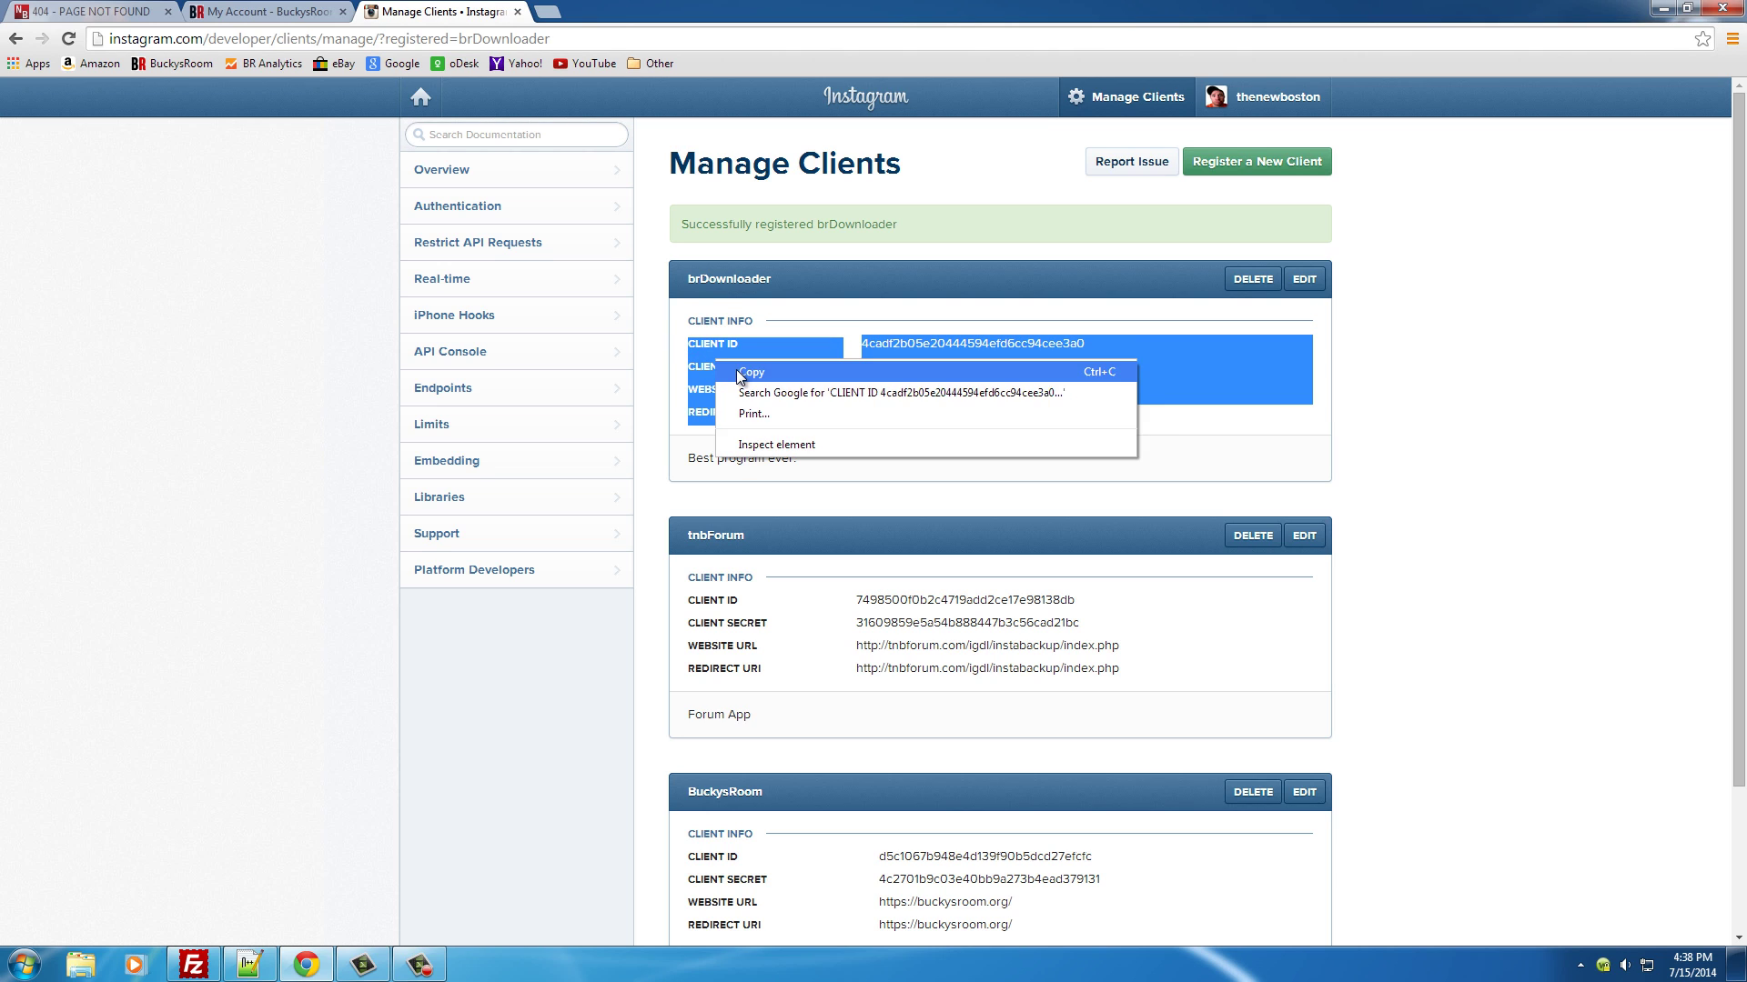
pyautogui.click(741, 371)
pyautogui.click(1348, 393)
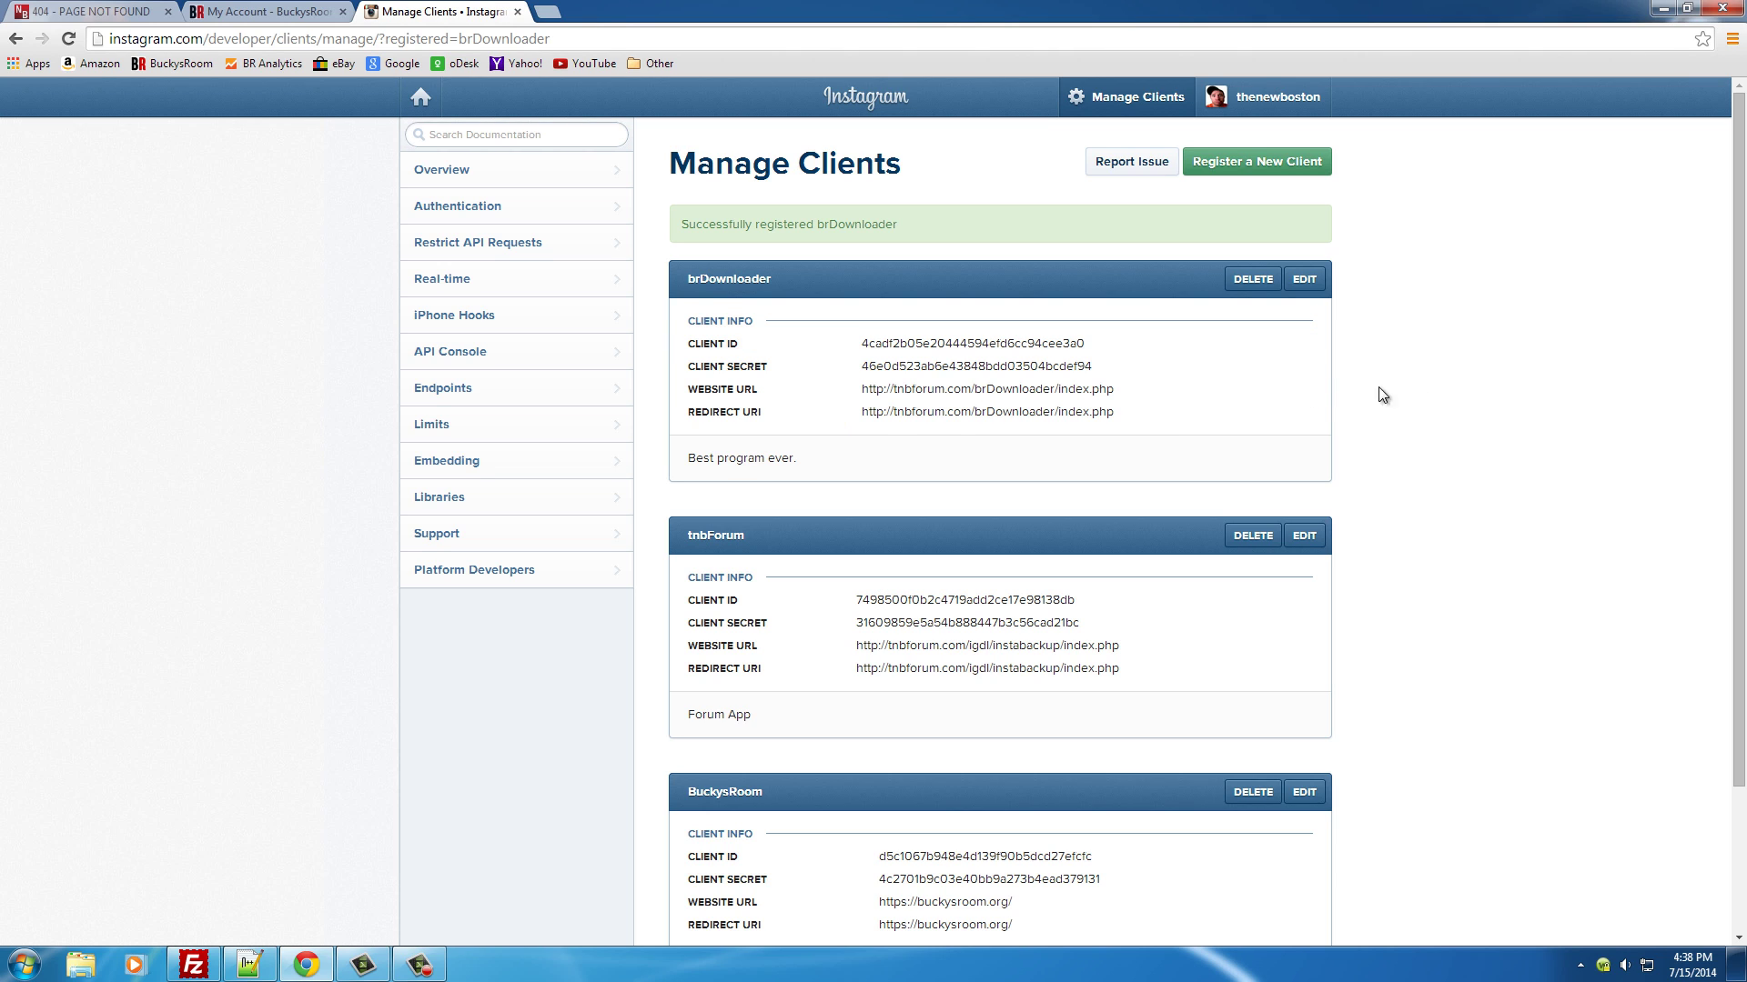
pyautogui.doubleClick(941, 344)
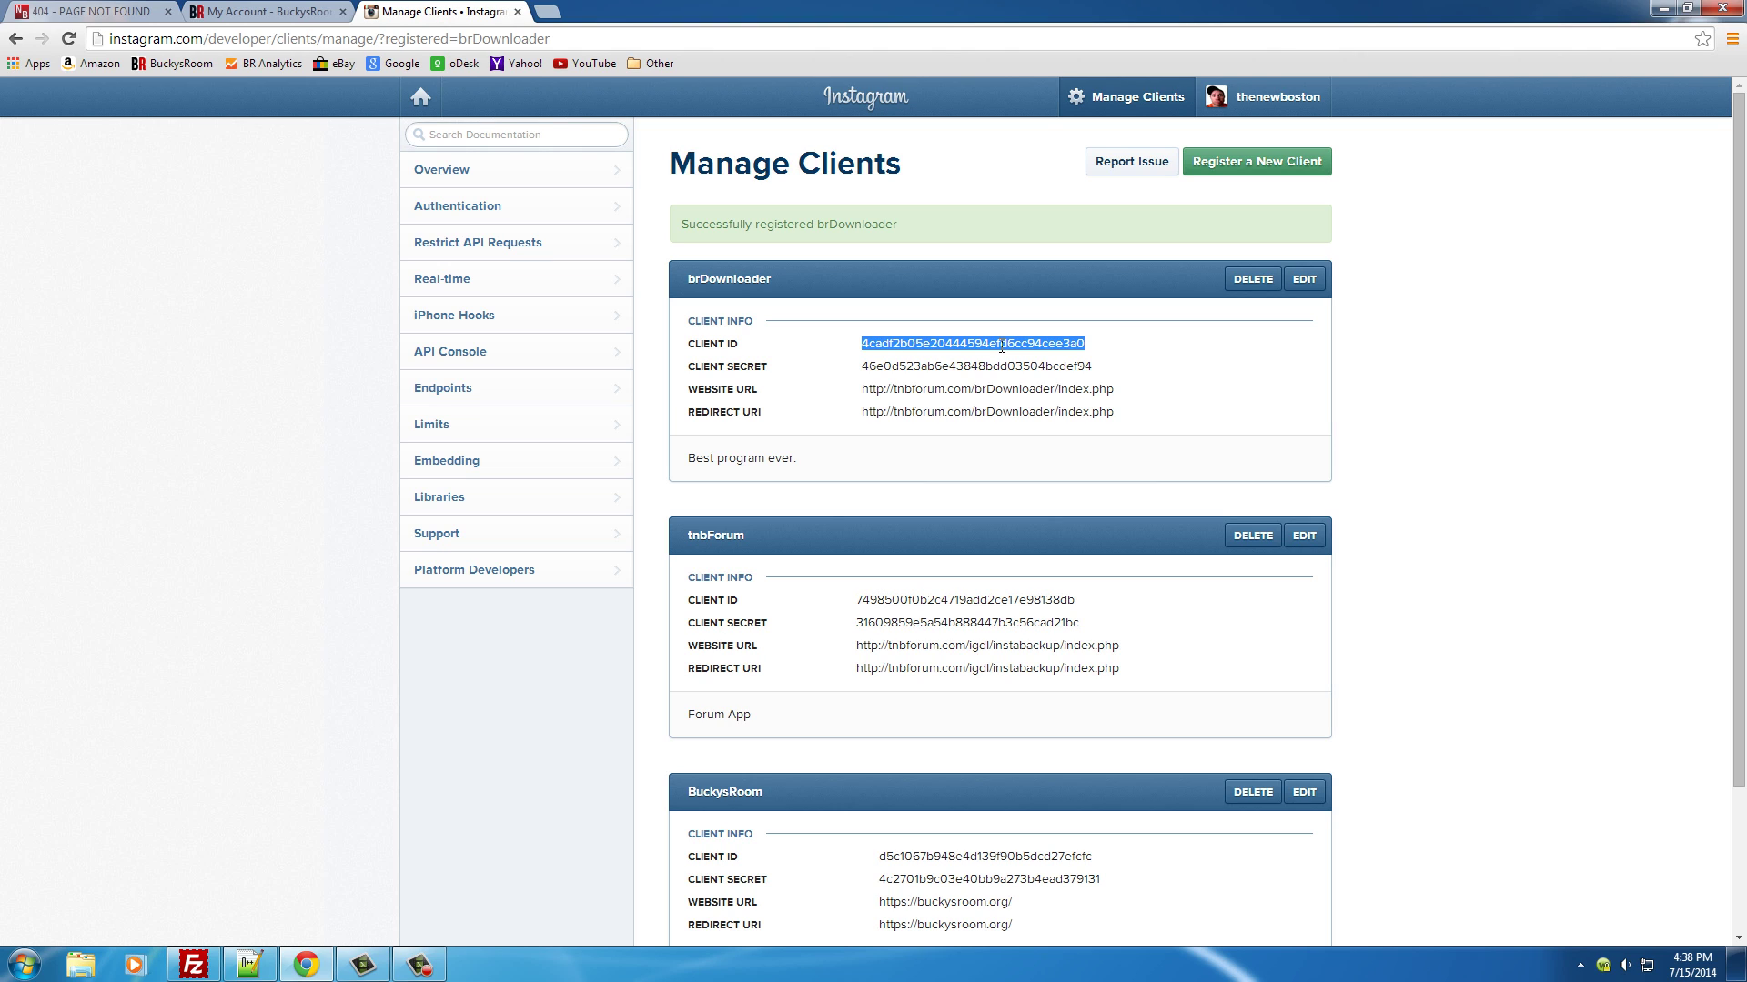
pyautogui.doubleClick(960, 366)
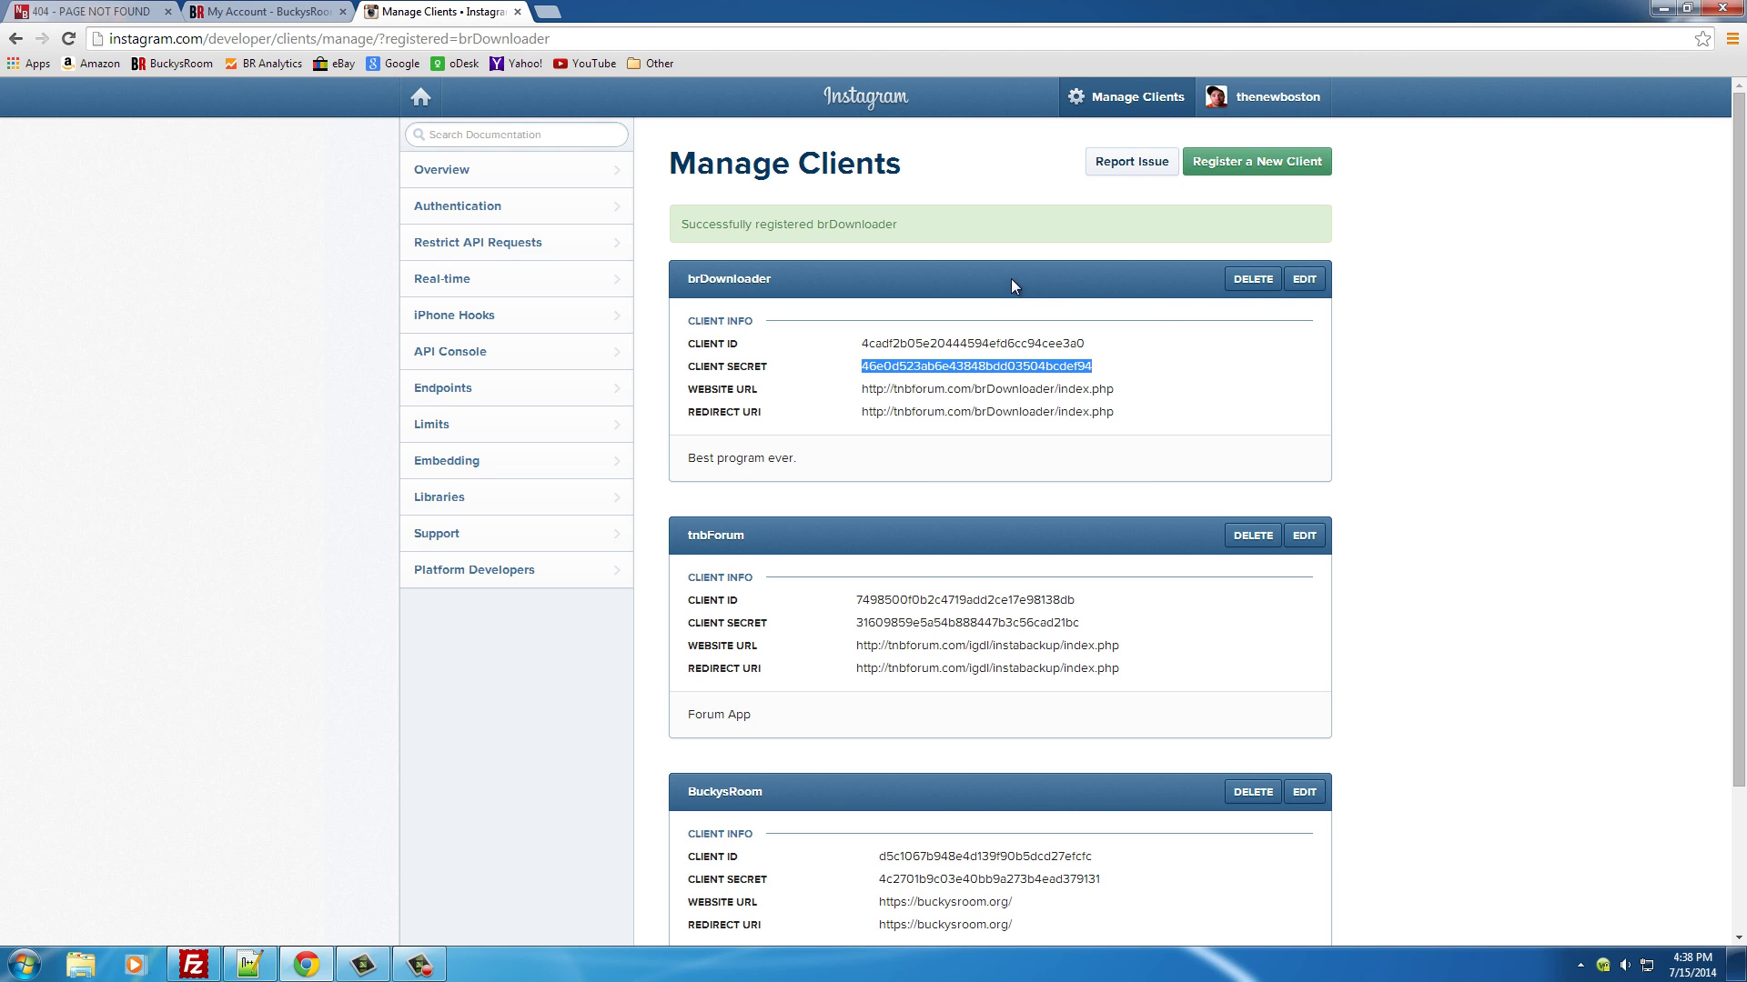
pyautogui.moveTo(1134, 419); pyautogui.dragTo(682, 389)
pyautogui.click(1103, 408)
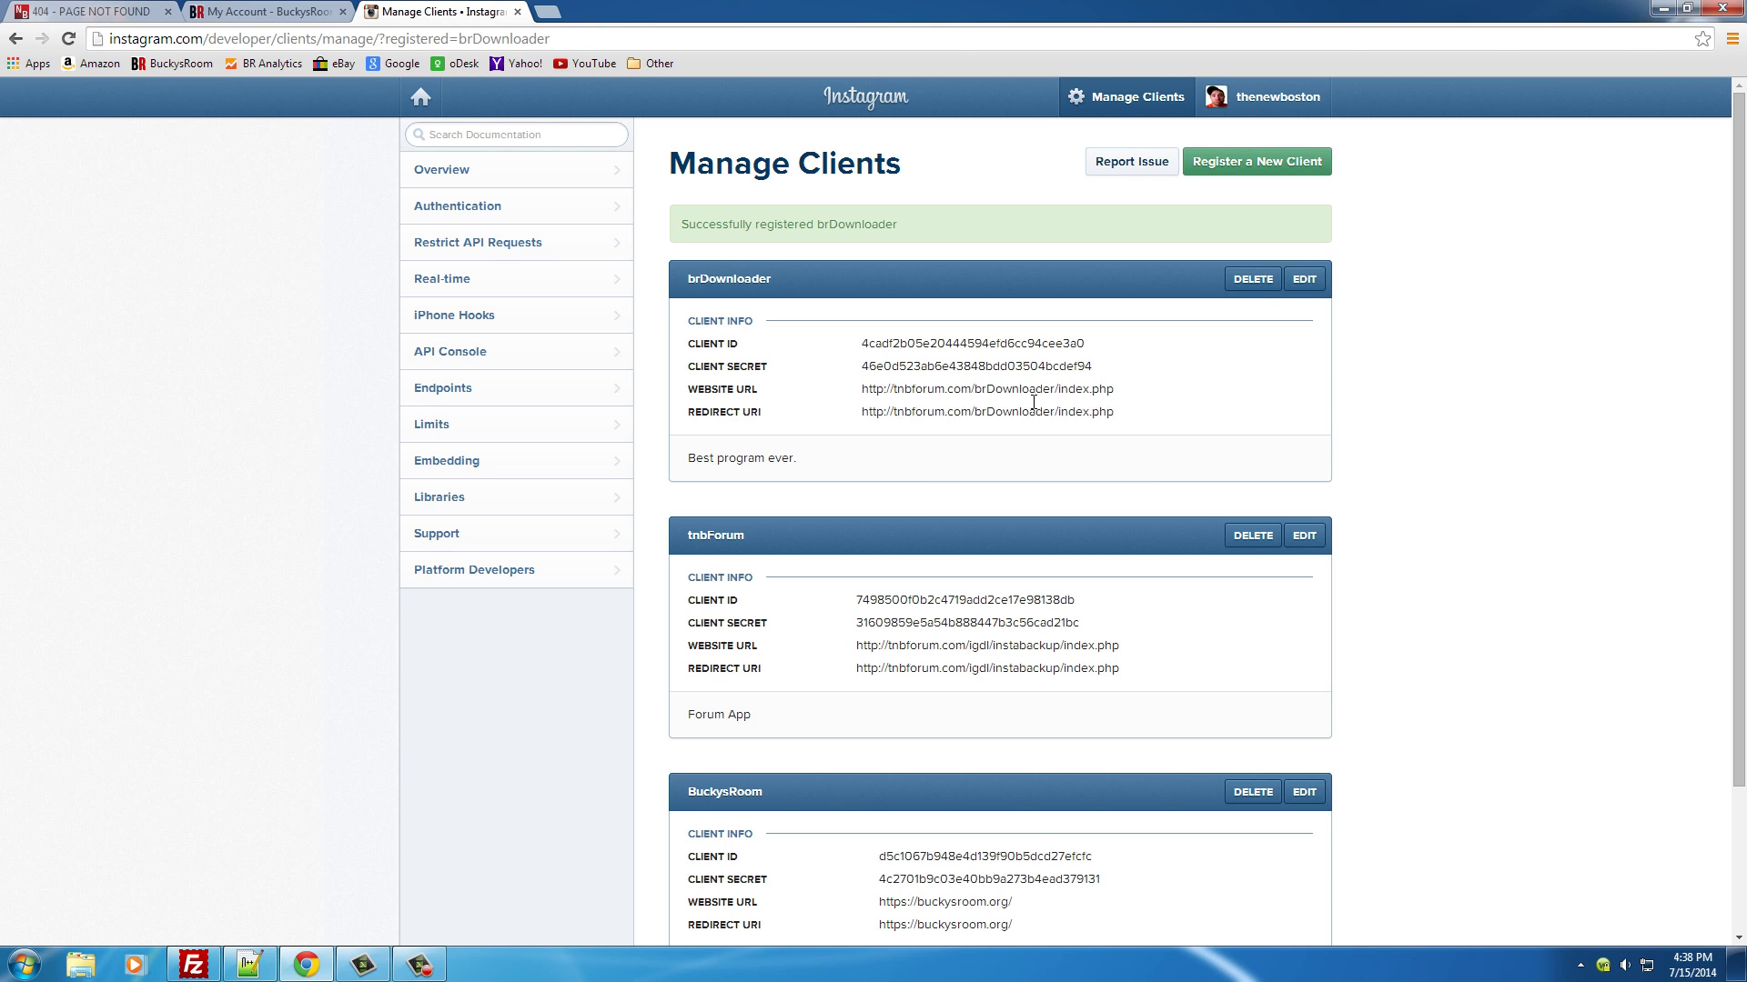
pyautogui.moveTo(1033, 403); pyautogui.dragTo(684, 341)
pyautogui.rightClick(767, 381)
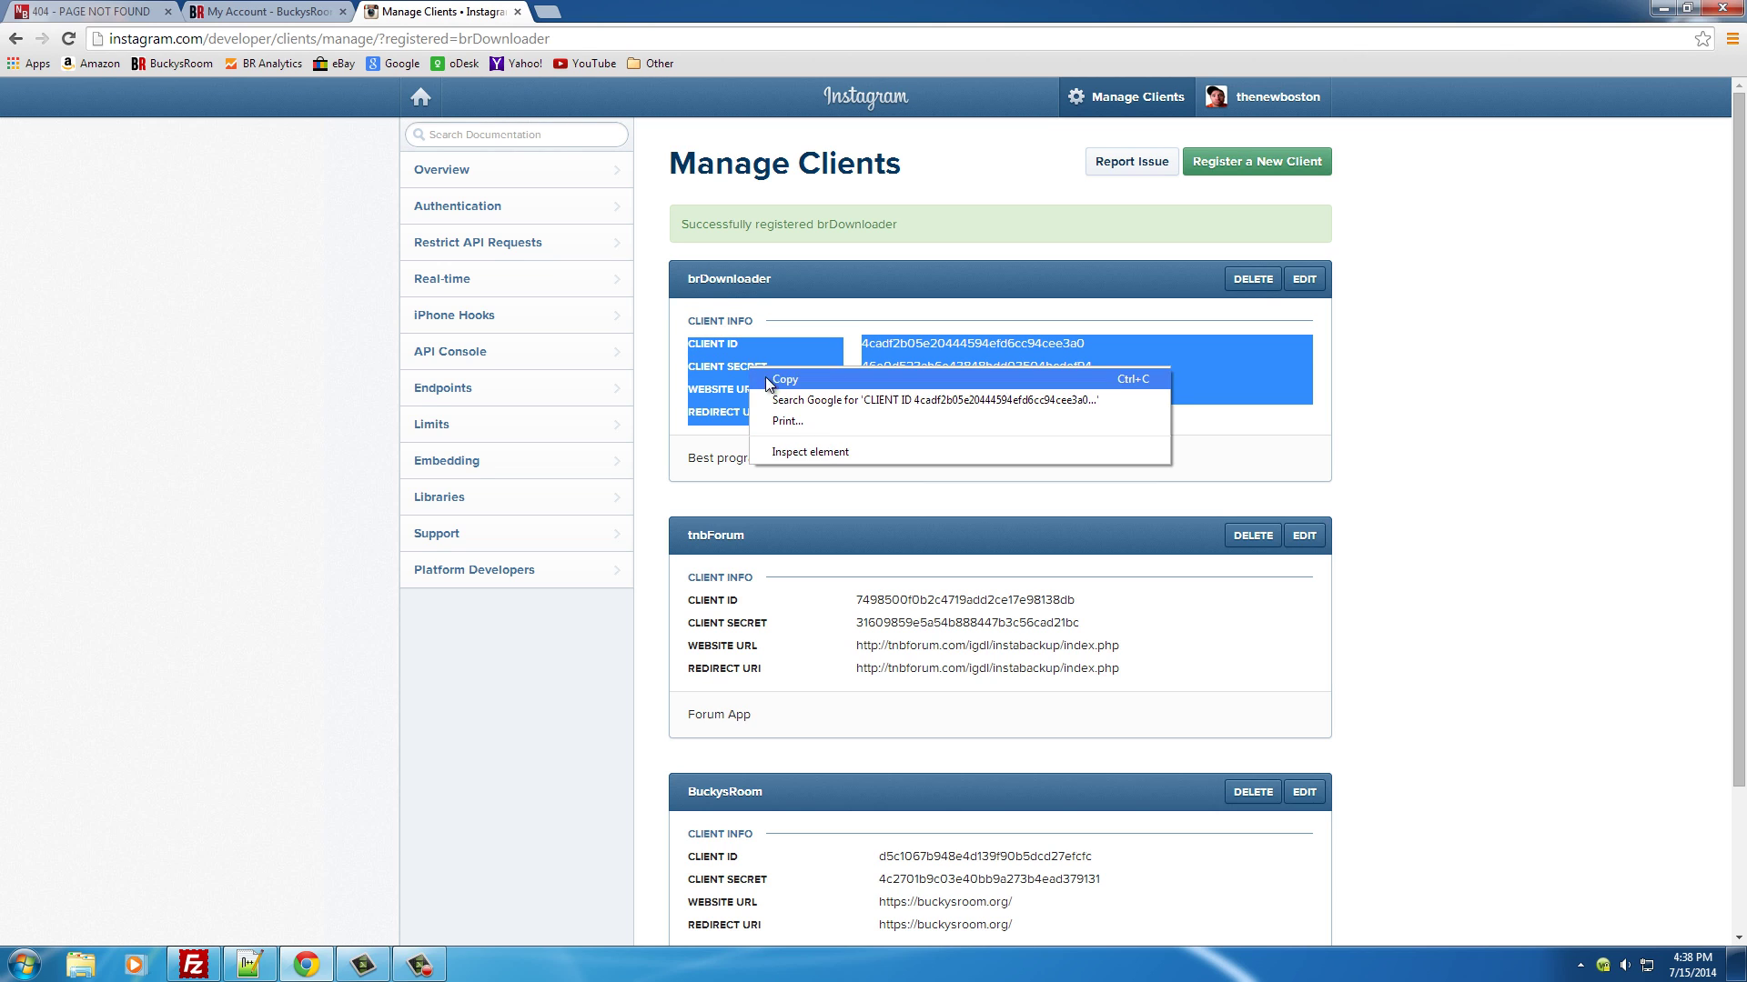
pyautogui.click(769, 381)
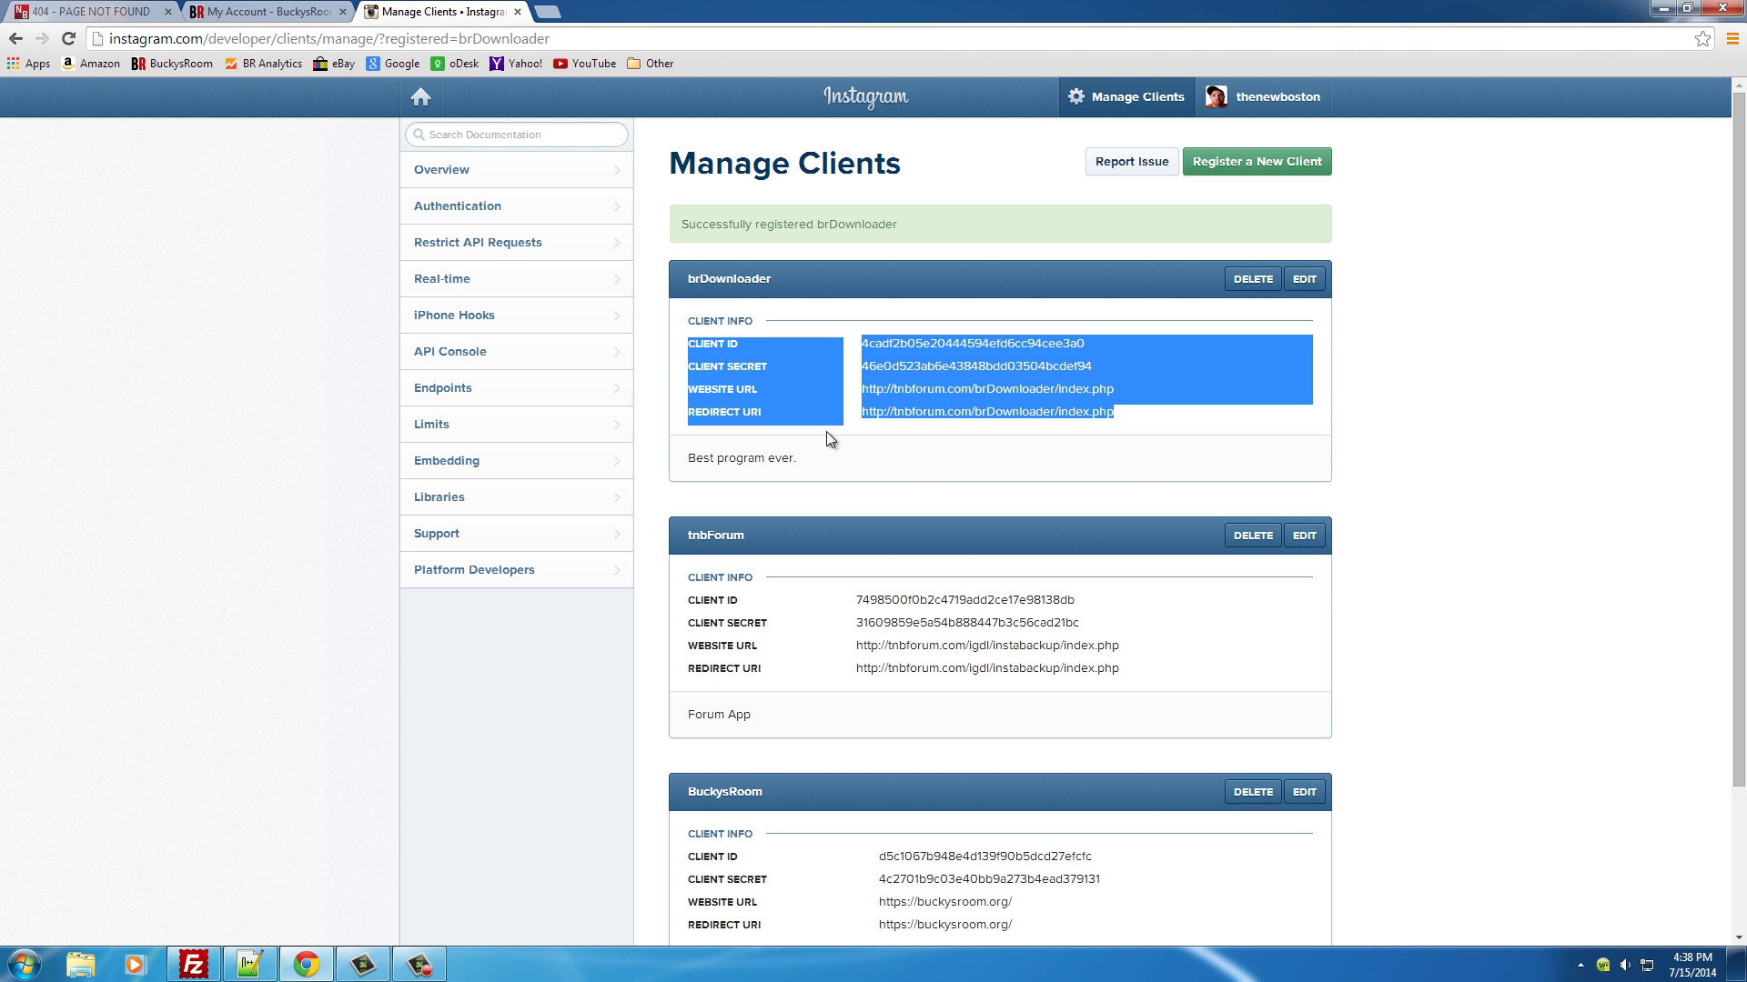
# Step: Clear the old buckyDownloader credentials from the Notepad++ notes
pyautogui.click(249, 964)
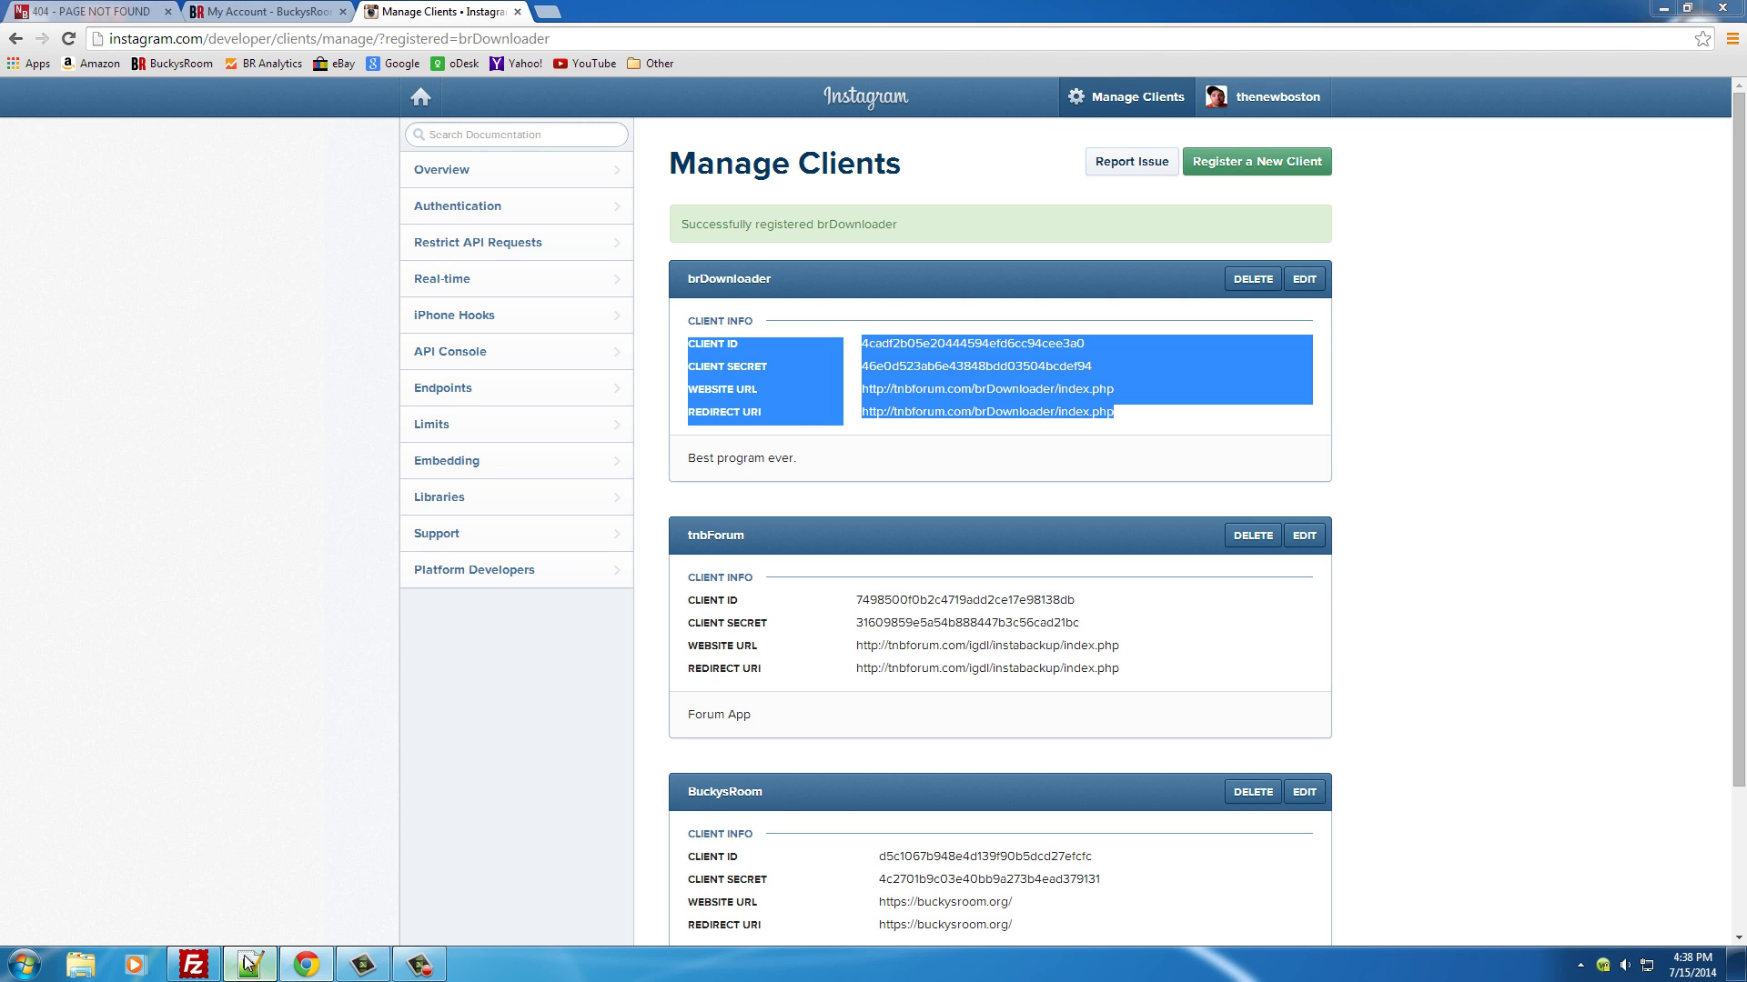
pyautogui.hotkey('ctrl', 'a')
pyautogui.moveTo(424, 141); pyautogui.dragTo(5, 109)
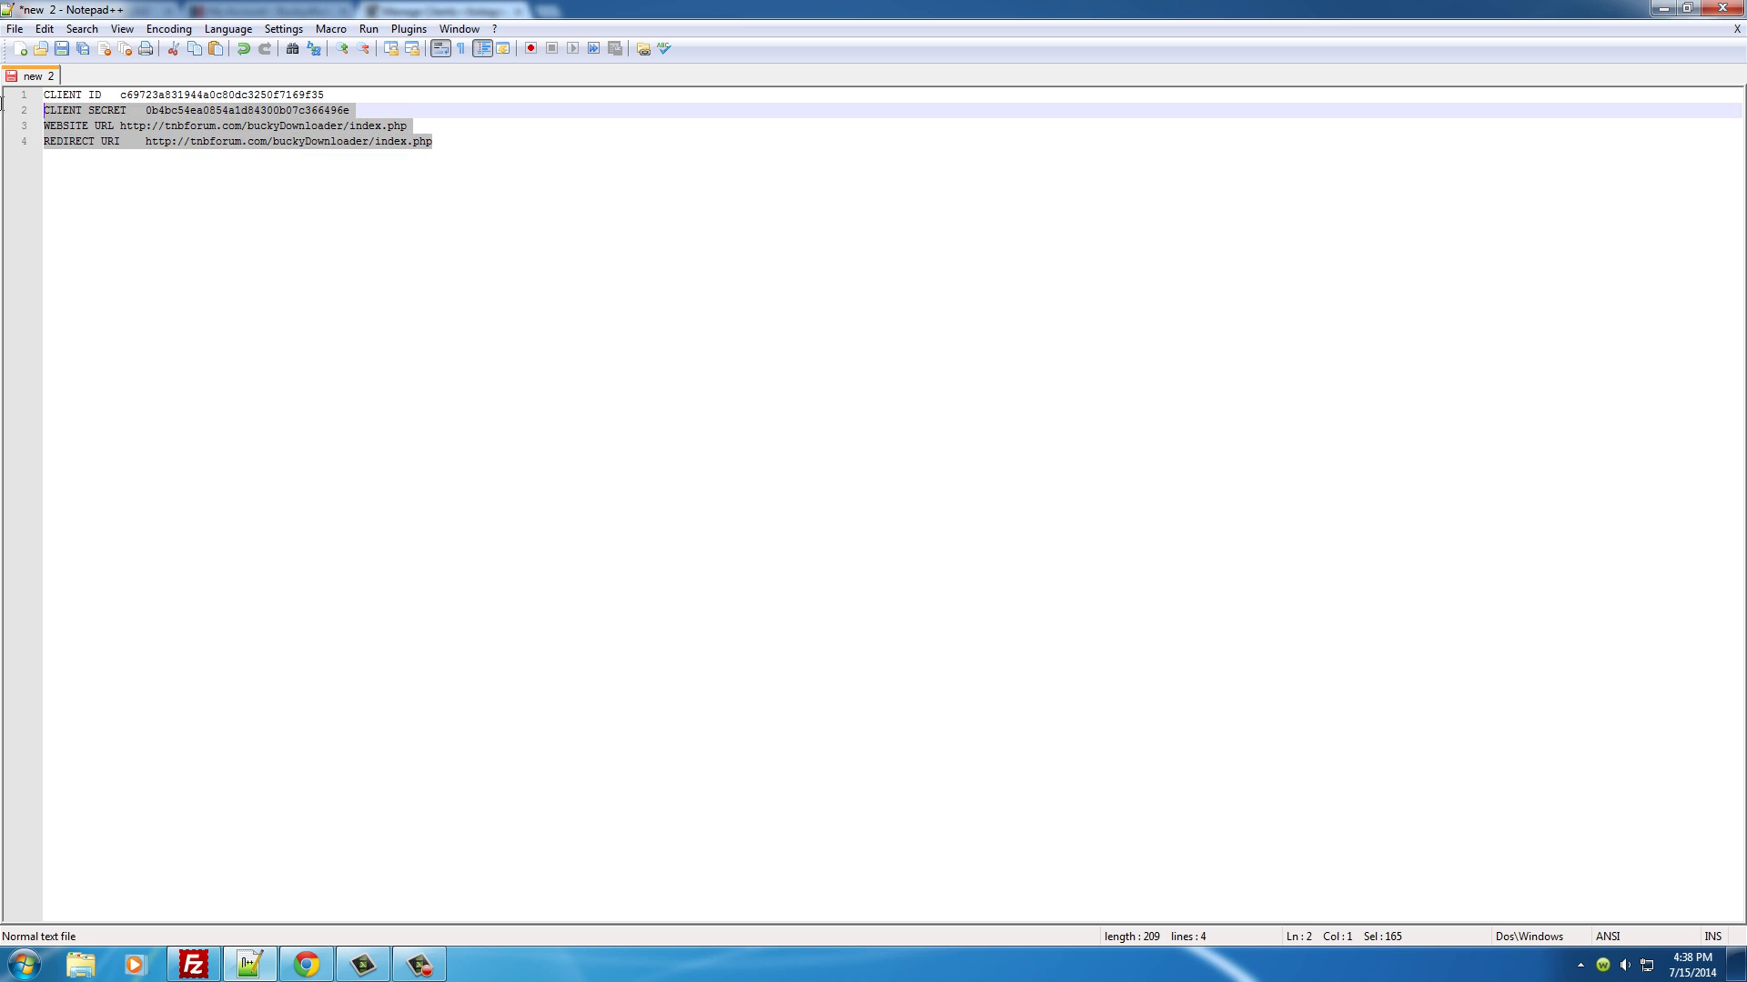
pyautogui.press('Delete')
pyautogui.press('BackSpace')
pyautogui.press('BackSpace')
pyautogui.press('BackSpace')
pyautogui.press('BackSpace')
pyautogui.press('BackSpace')
pyautogui.press('BackSpace')
pyautogui.press('BackSpace')
pyautogui.press('BackSpace')
pyautogui.press('BackSpace')
pyautogui.press('BackSpace')
pyautogui.press('BackSpace')
pyautogui.press('BackSpace')
pyautogui.press('BackSpace')
pyautogui.press('BackSpace')
pyautogui.press('BackSpace')
pyautogui.press('BackSpace')
pyautogui.press('BackSpace')
pyautogui.press('BackSpace')
pyautogui.press('BackSpace')
pyautogui.press('BackSpace')
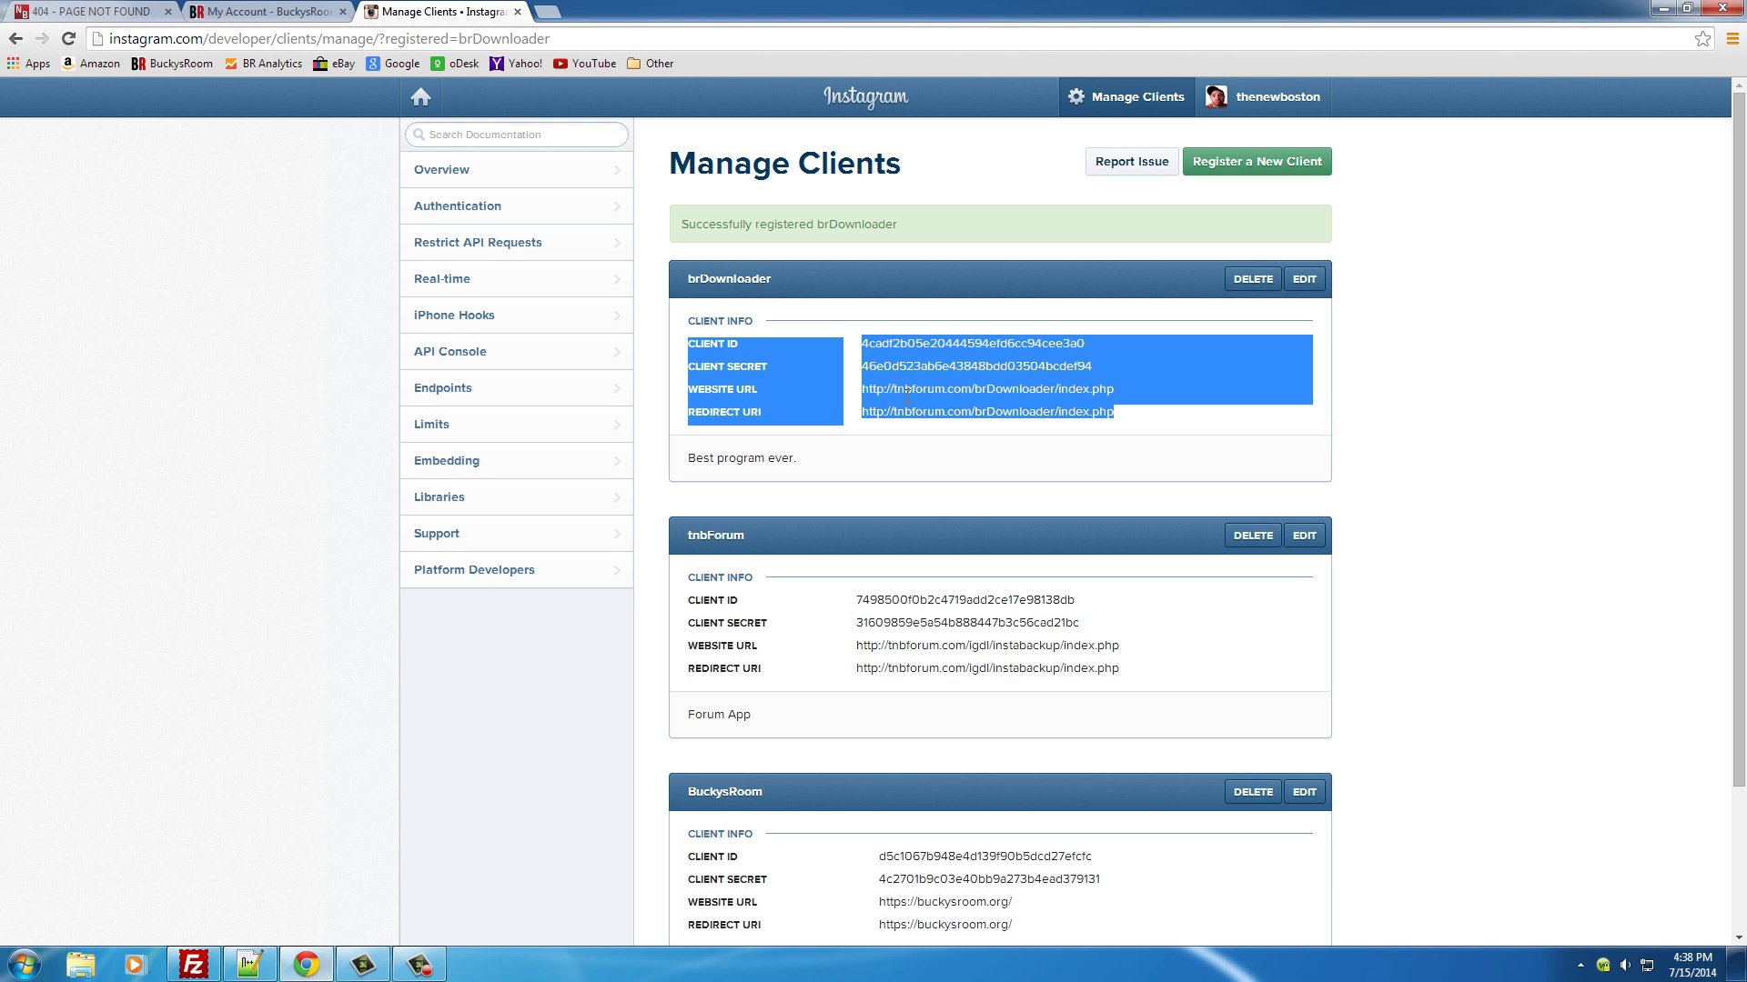
# Step: Paste the brDownloader client info into Notepad++, then minimize Notepad++ and the browser
pyautogui.click(251, 964)
pyautogui.hotkey('ctrl', 'v')
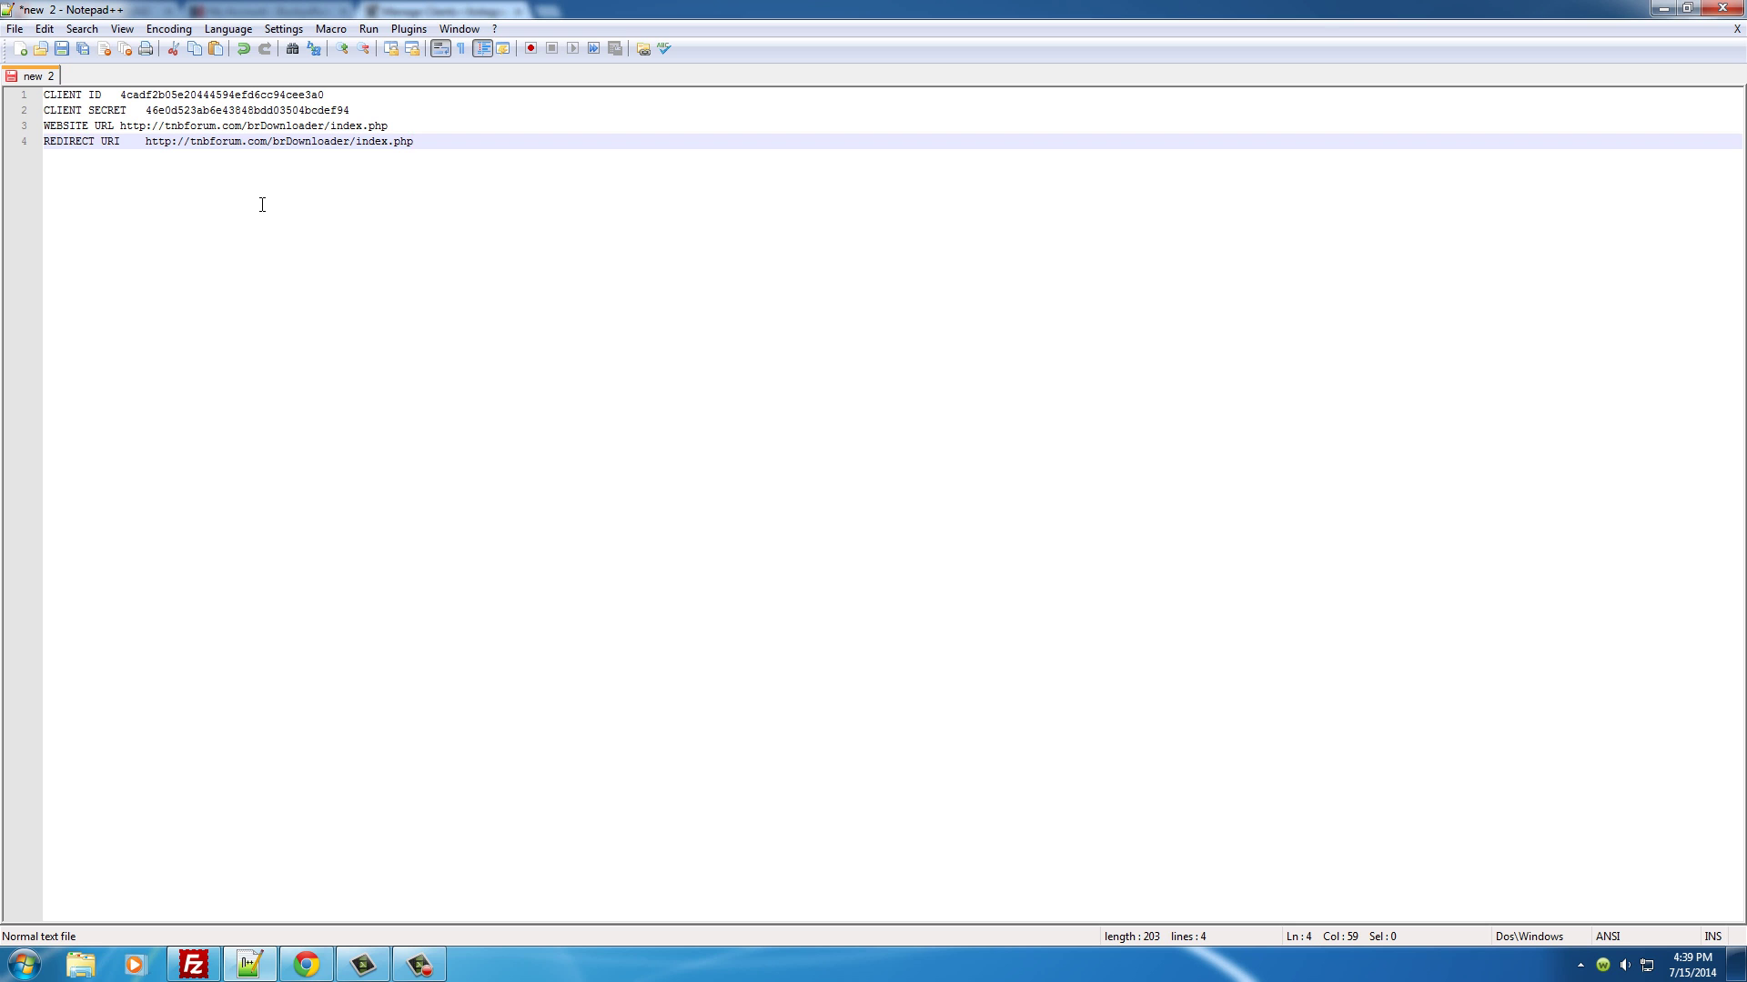
pyautogui.click(1661, 11)
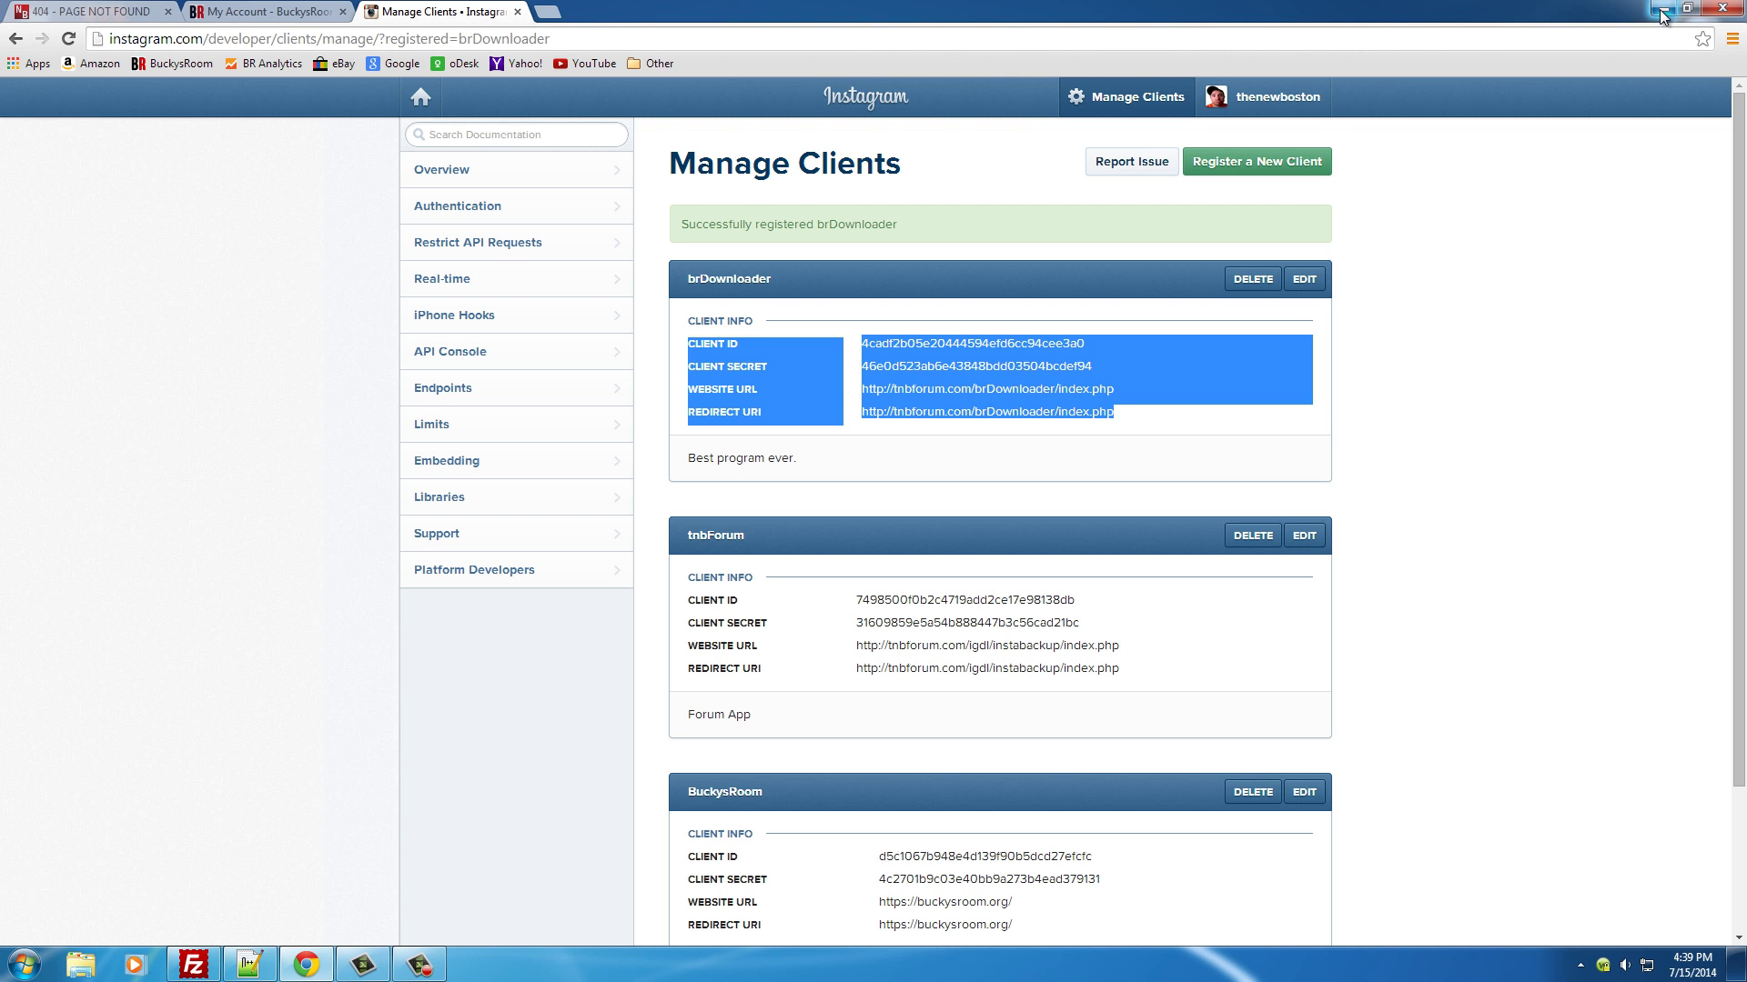
pyautogui.click(1661, 13)
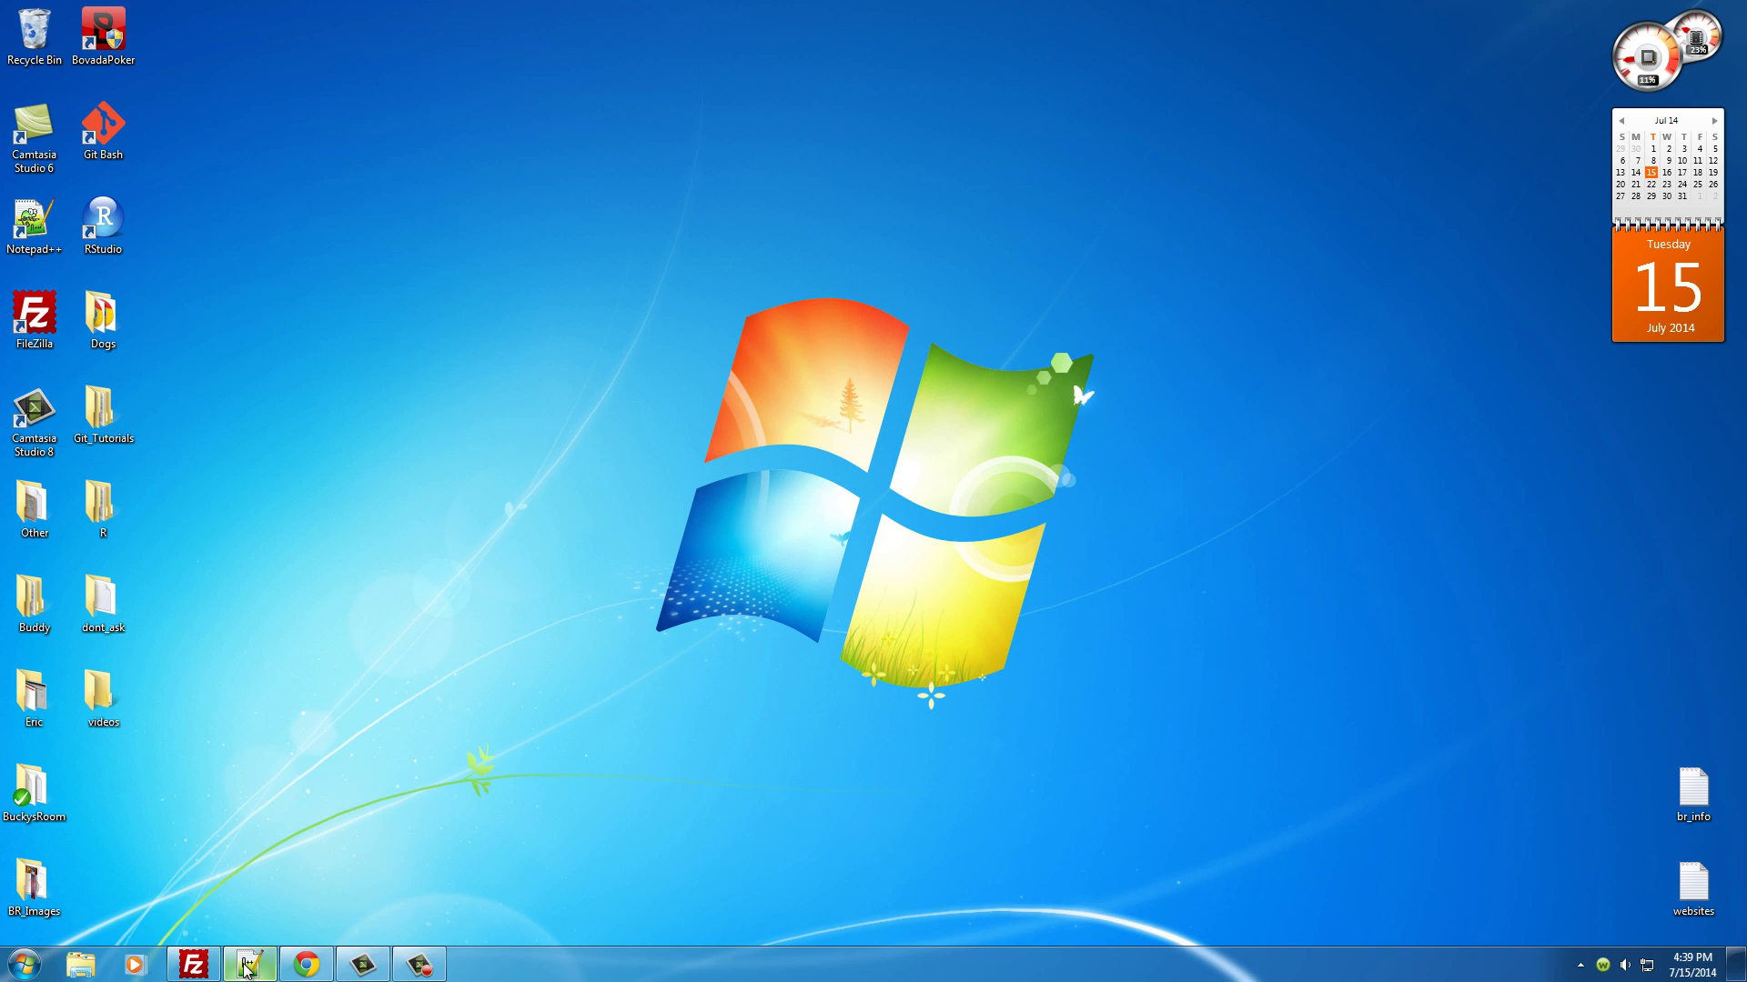
# Step: Copy the name 'brDownloader' from the 404 page address
pyautogui.click(307, 964)
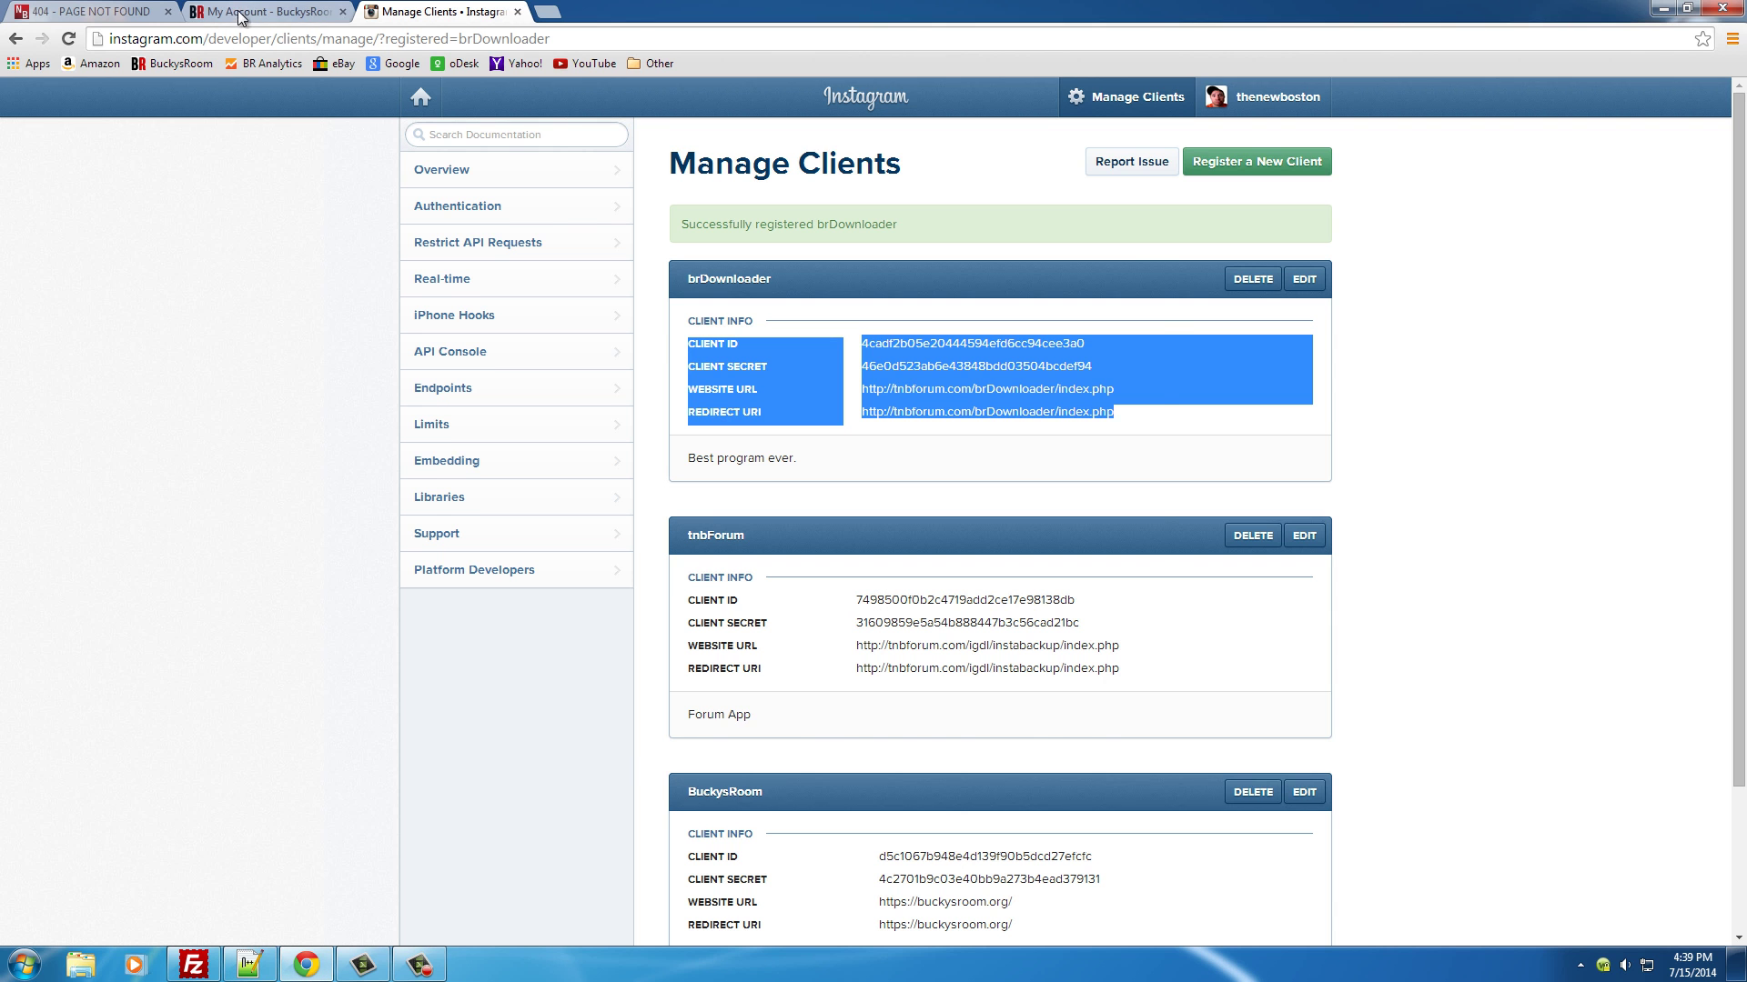
pyautogui.click(241, 13)
pyautogui.click(100, 11)
pyautogui.doubleClick(250, 38)
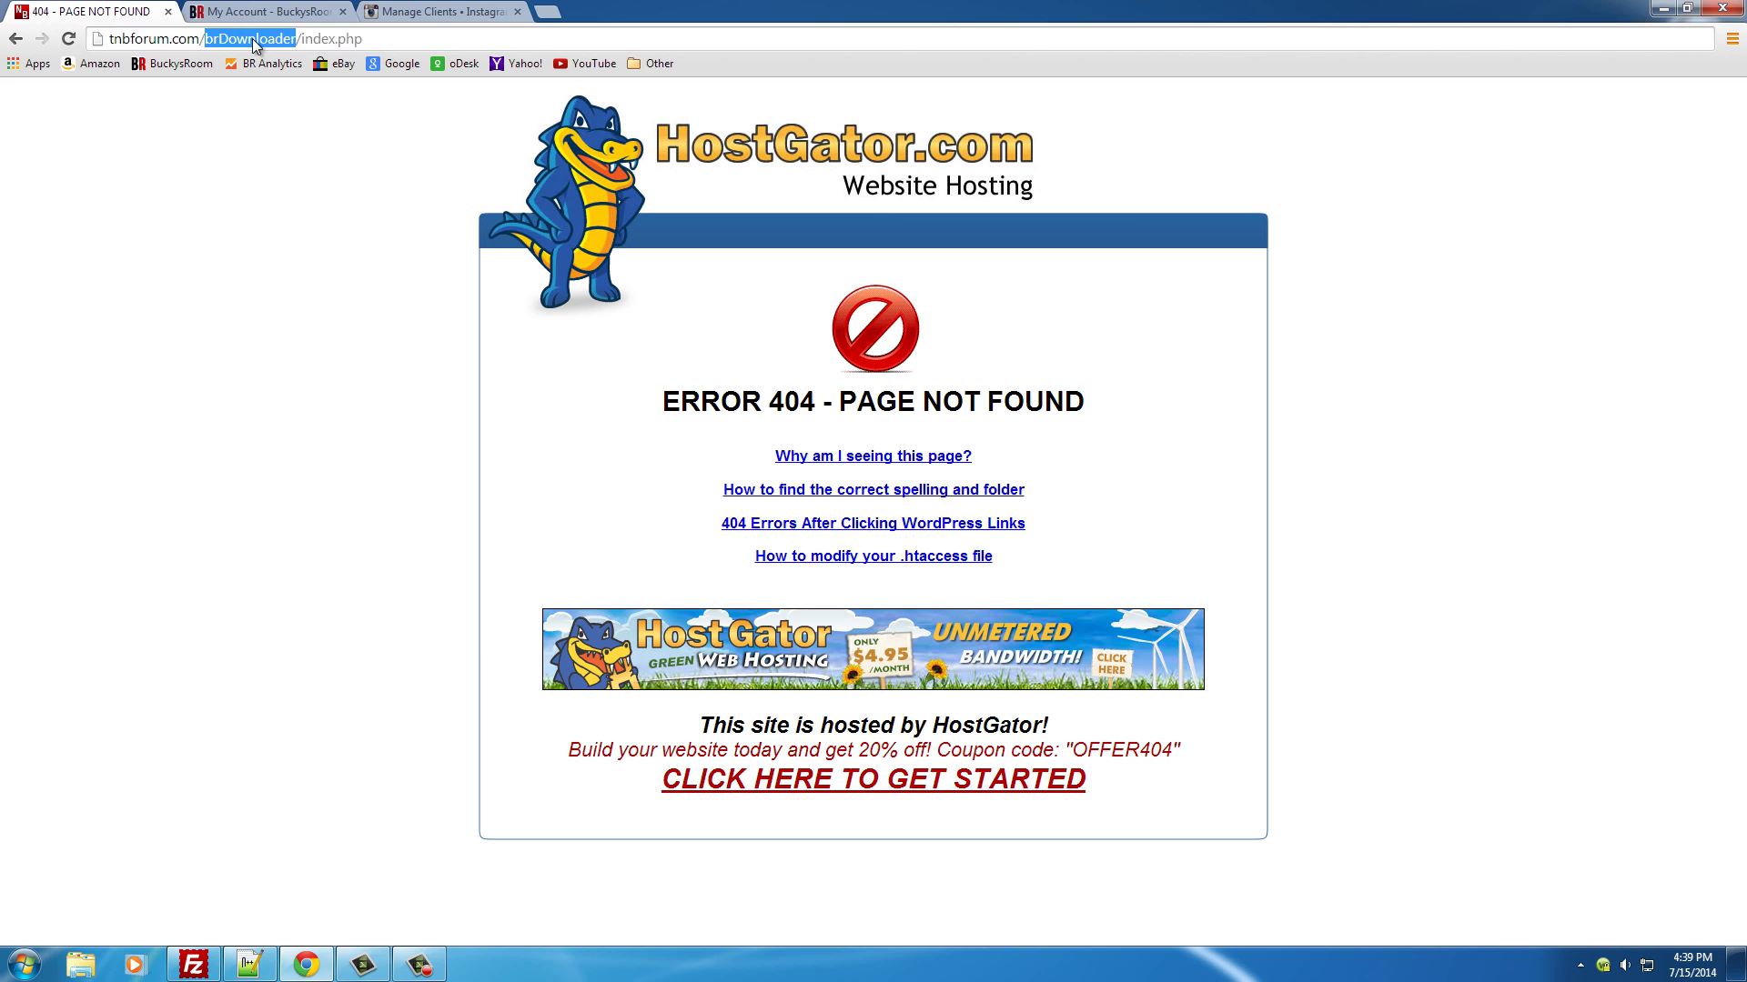
pyautogui.rightClick(253, 42)
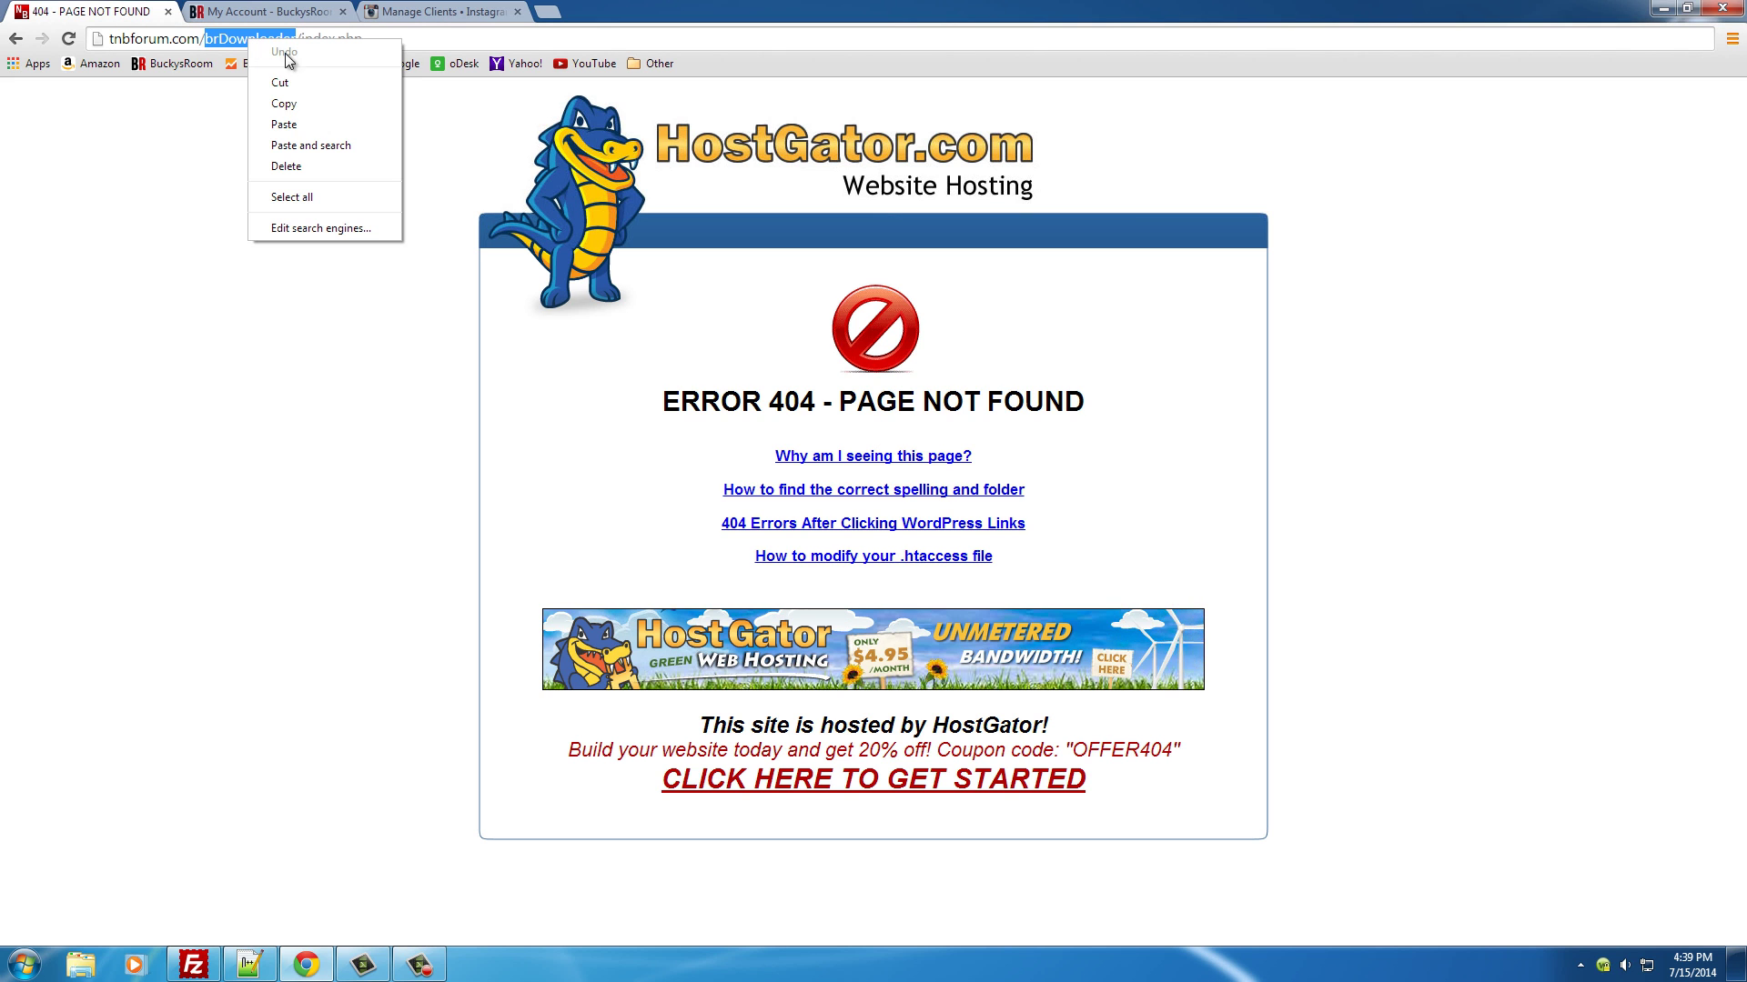
pyautogui.click(284, 104)
pyautogui.click(1662, 9)
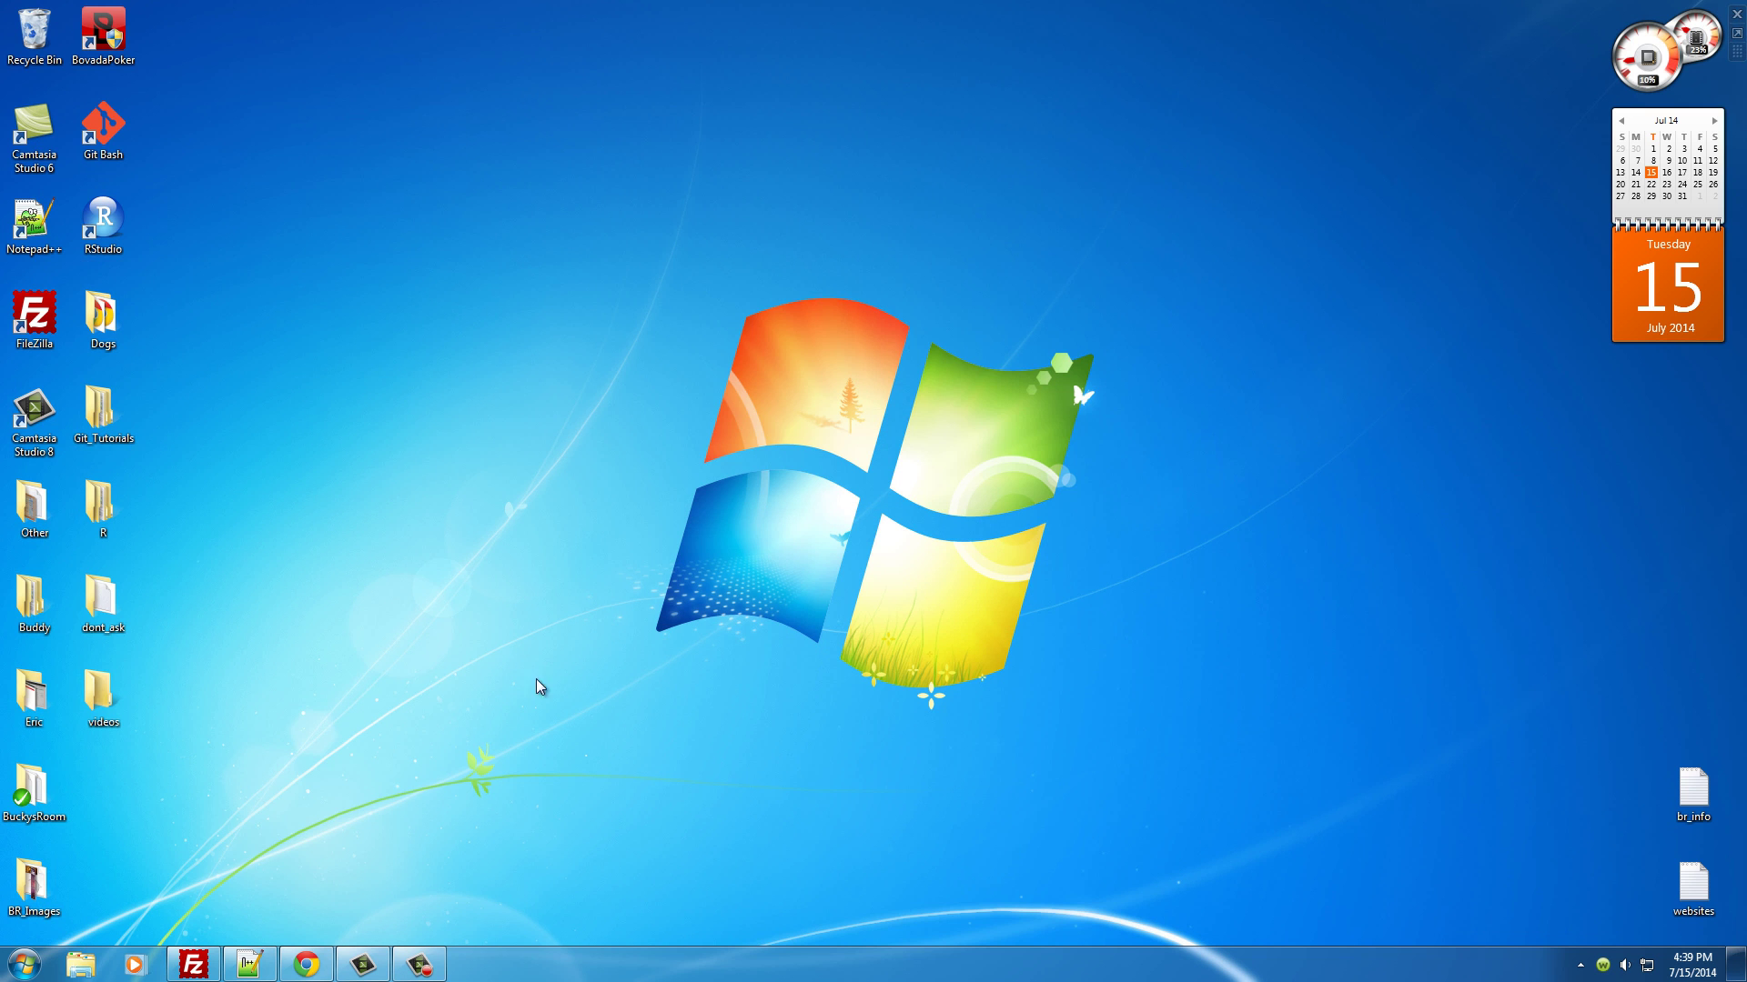
# Step: Create a desktop folder named brDownloader and place it among the other icons
pyautogui.rightClick(316, 670)
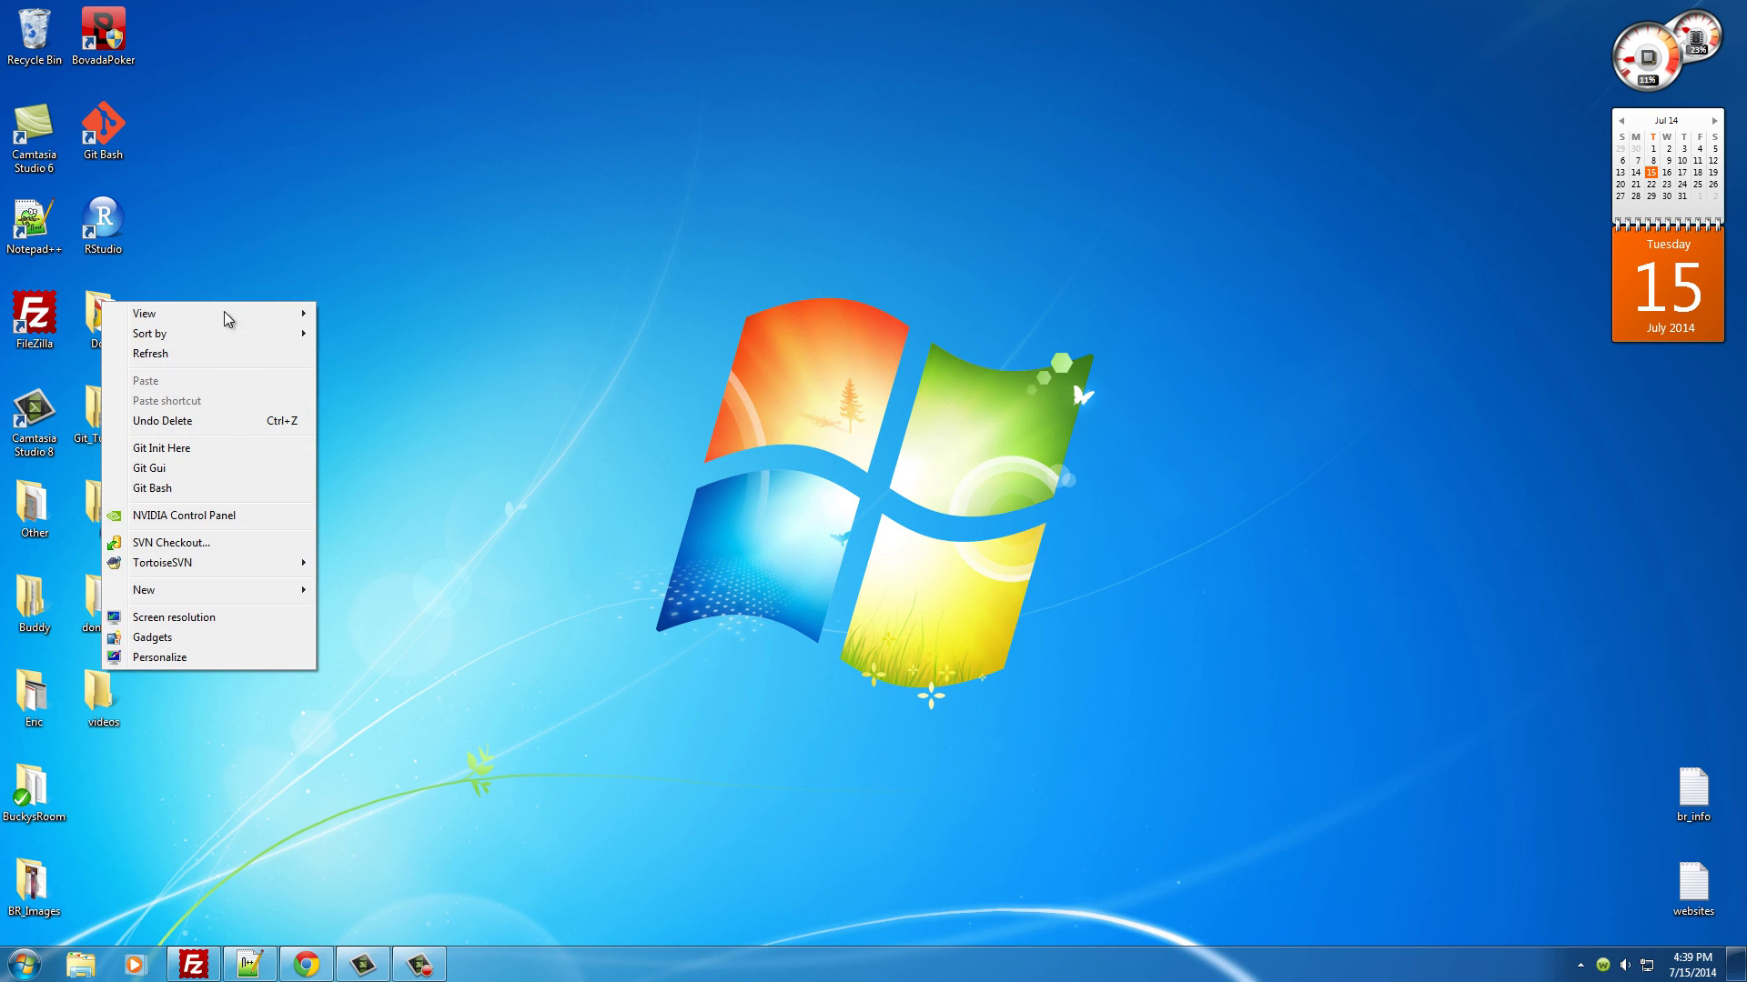
pyautogui.moveTo(277, 593)
pyautogui.click(374, 588)
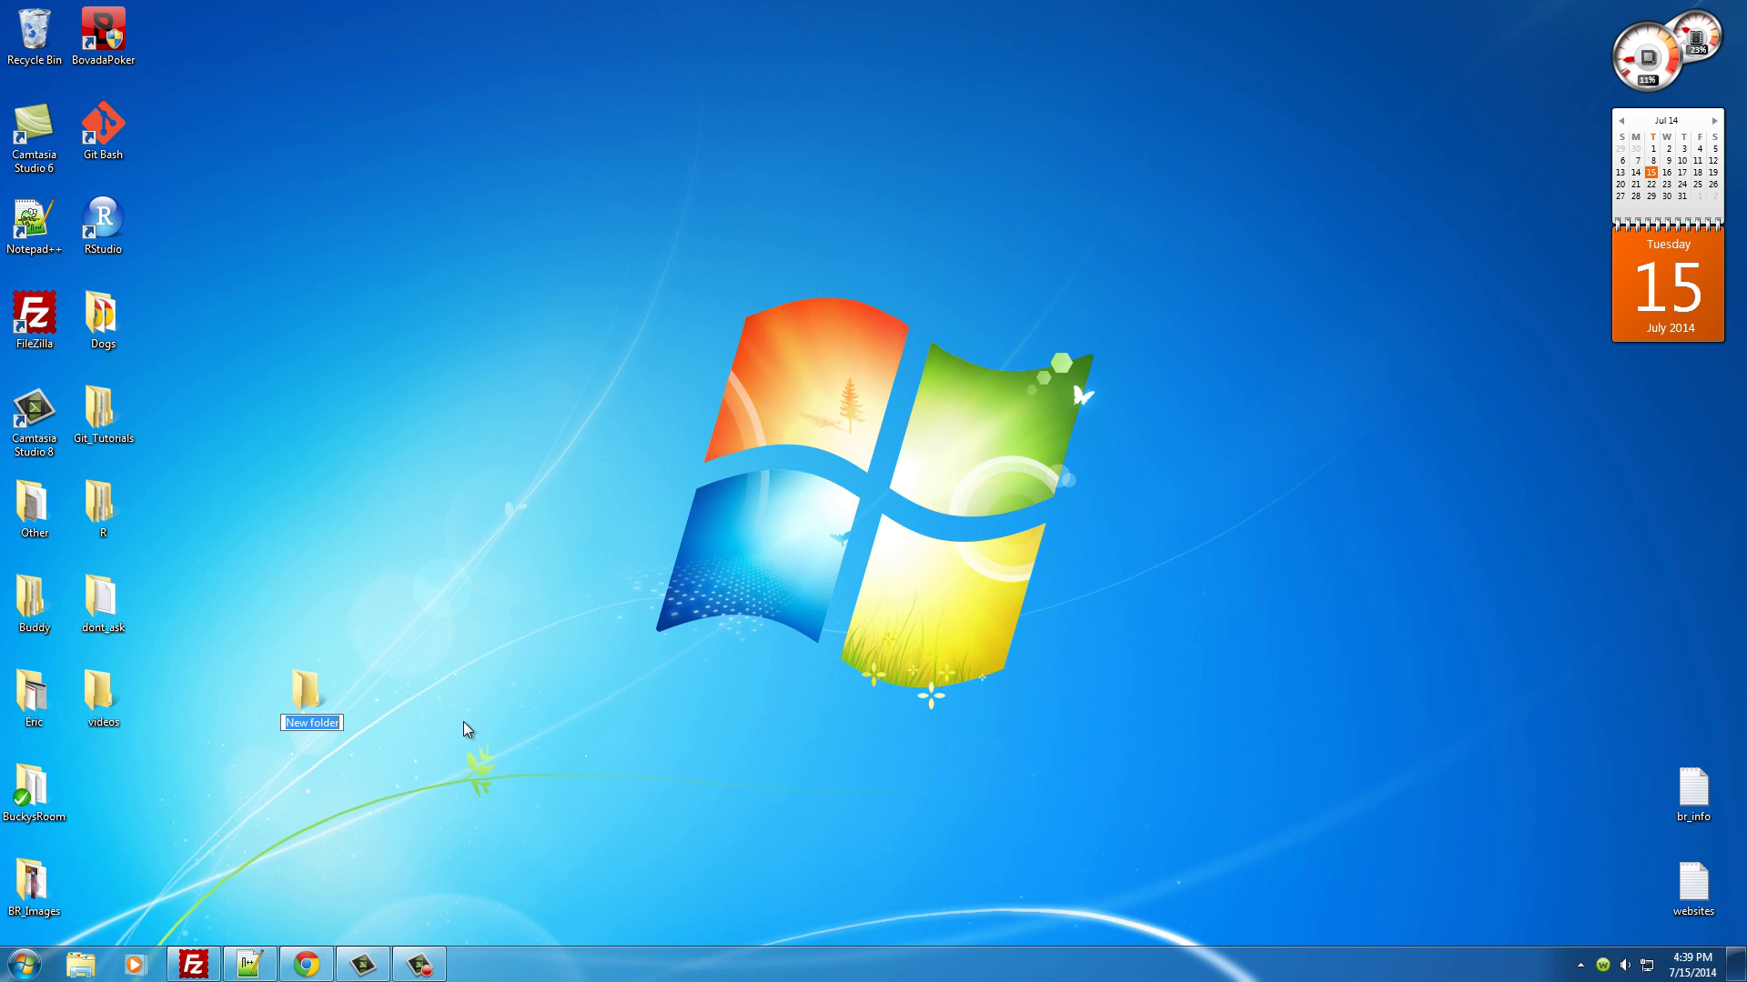
pyautogui.write('brDownloader')
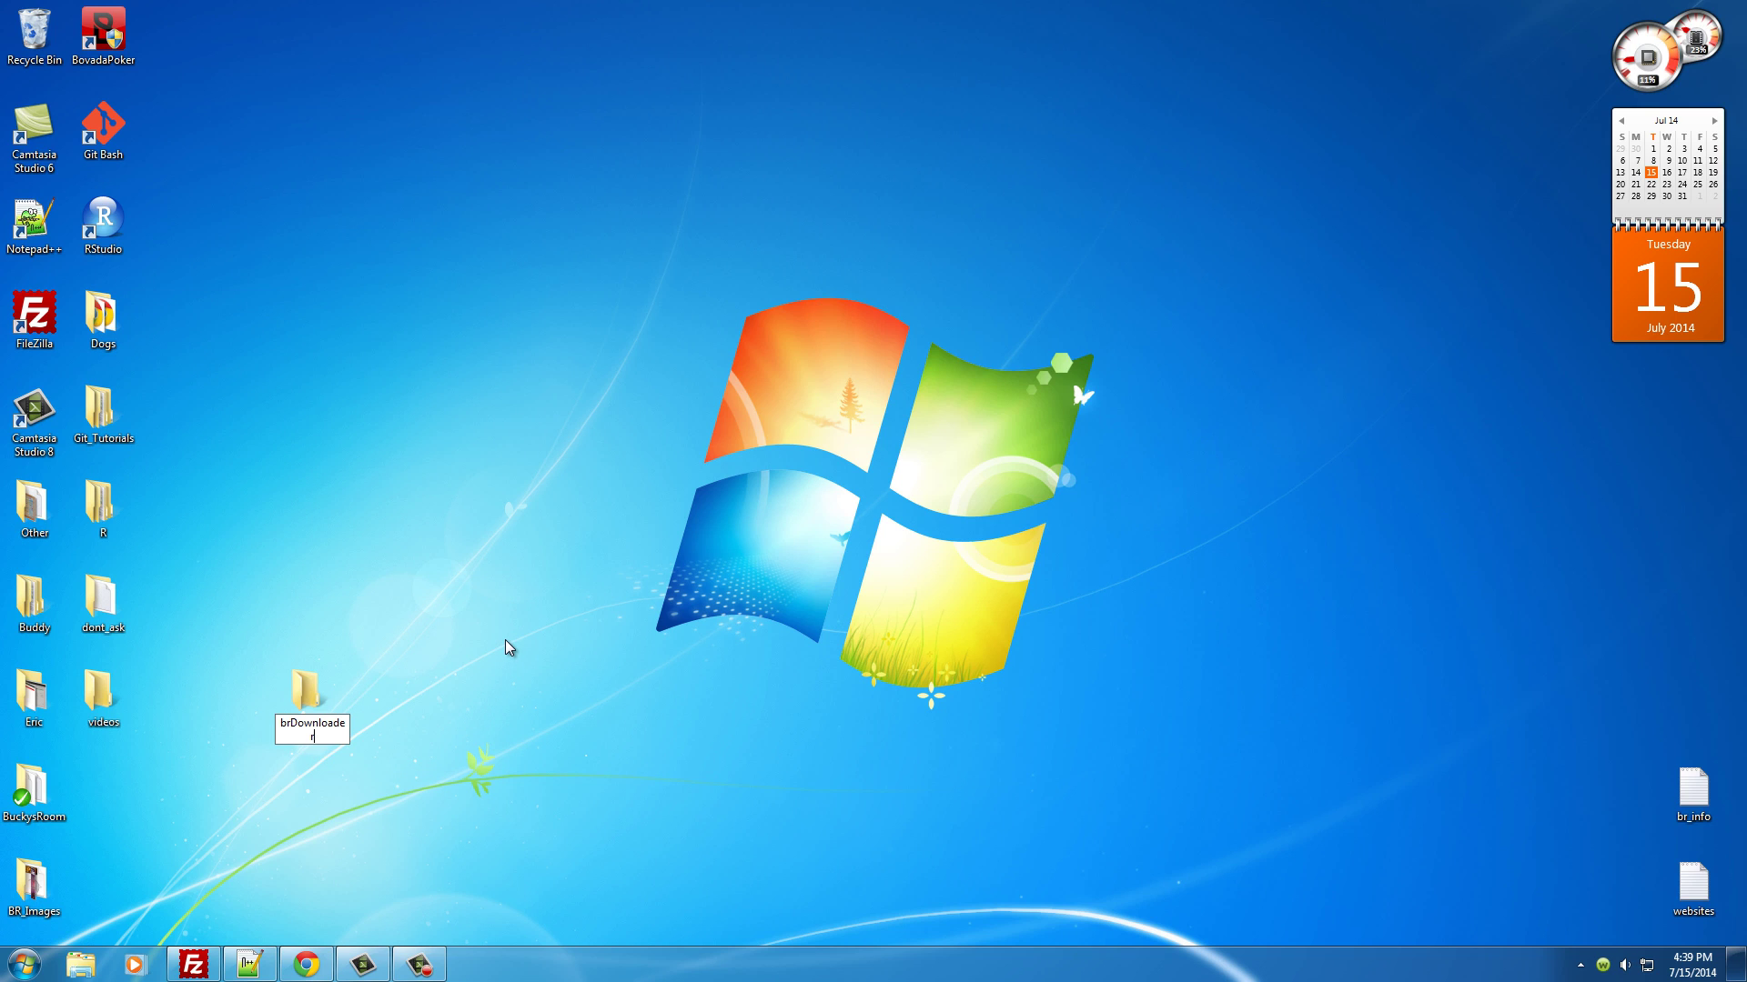
pyautogui.press('Return')
pyautogui.moveTo(314, 714); pyautogui.dragTo(102, 780)
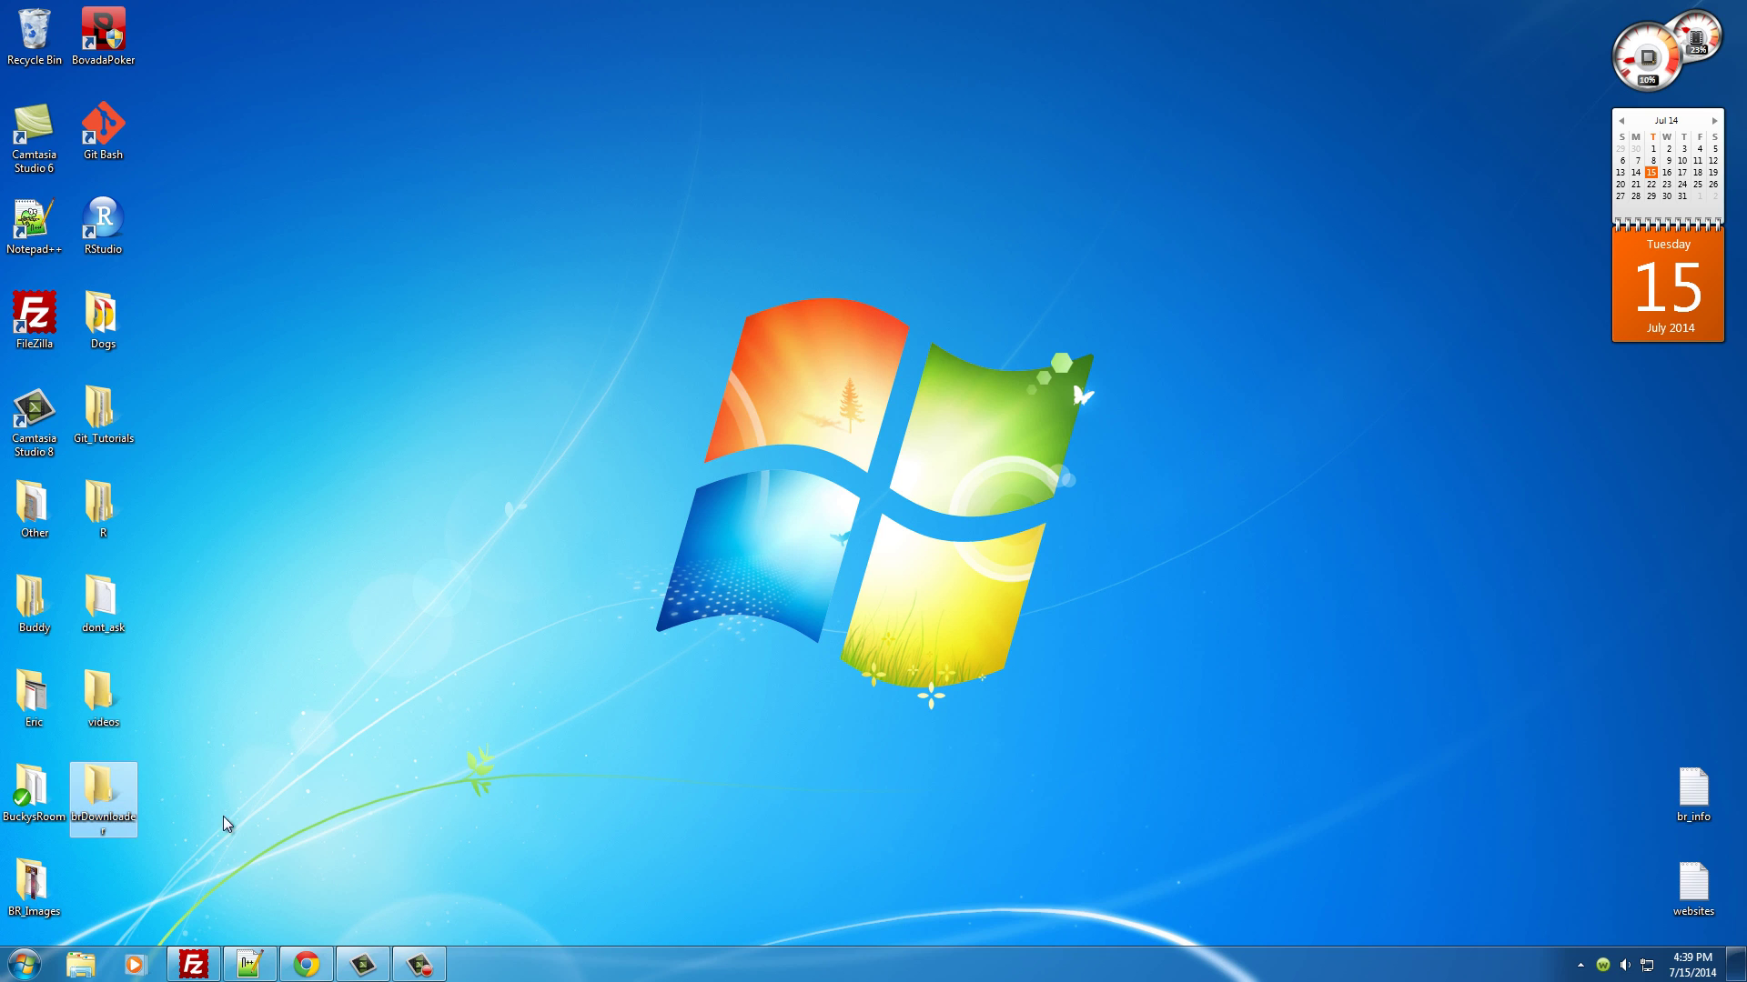
# Step: Check the brDownloader part of the web address on the browser's 404 page
pyautogui.click(194, 965)
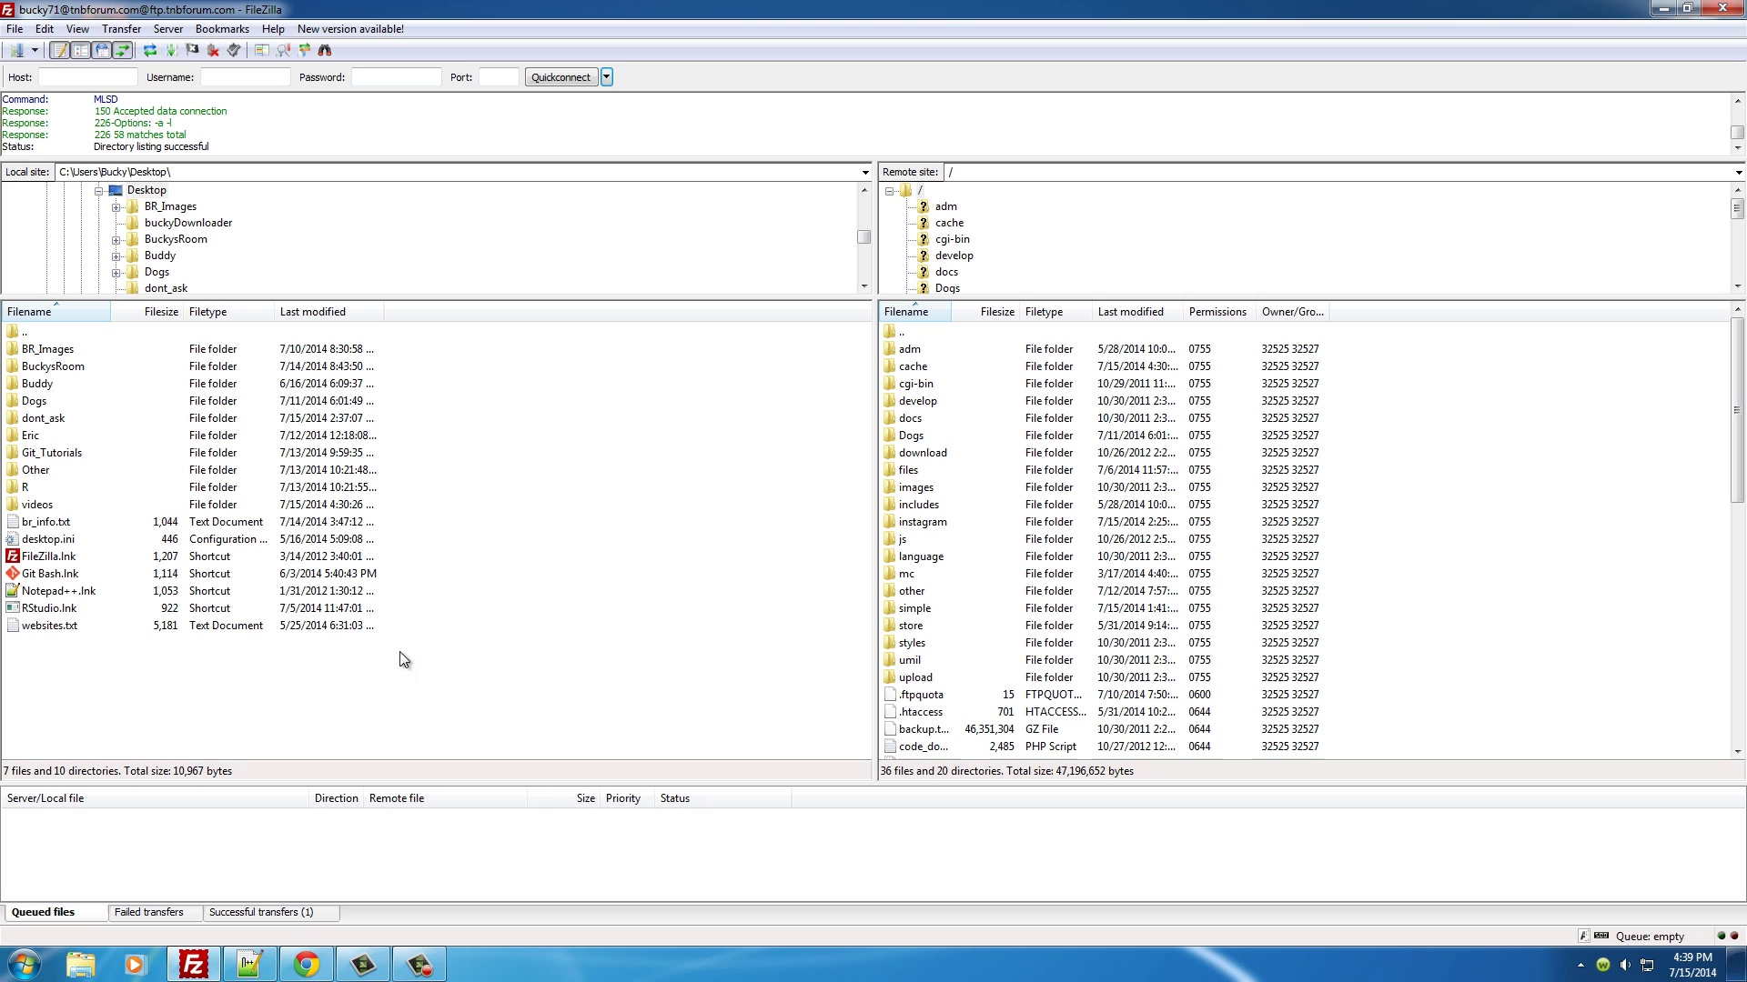
pyautogui.click(1662, 8)
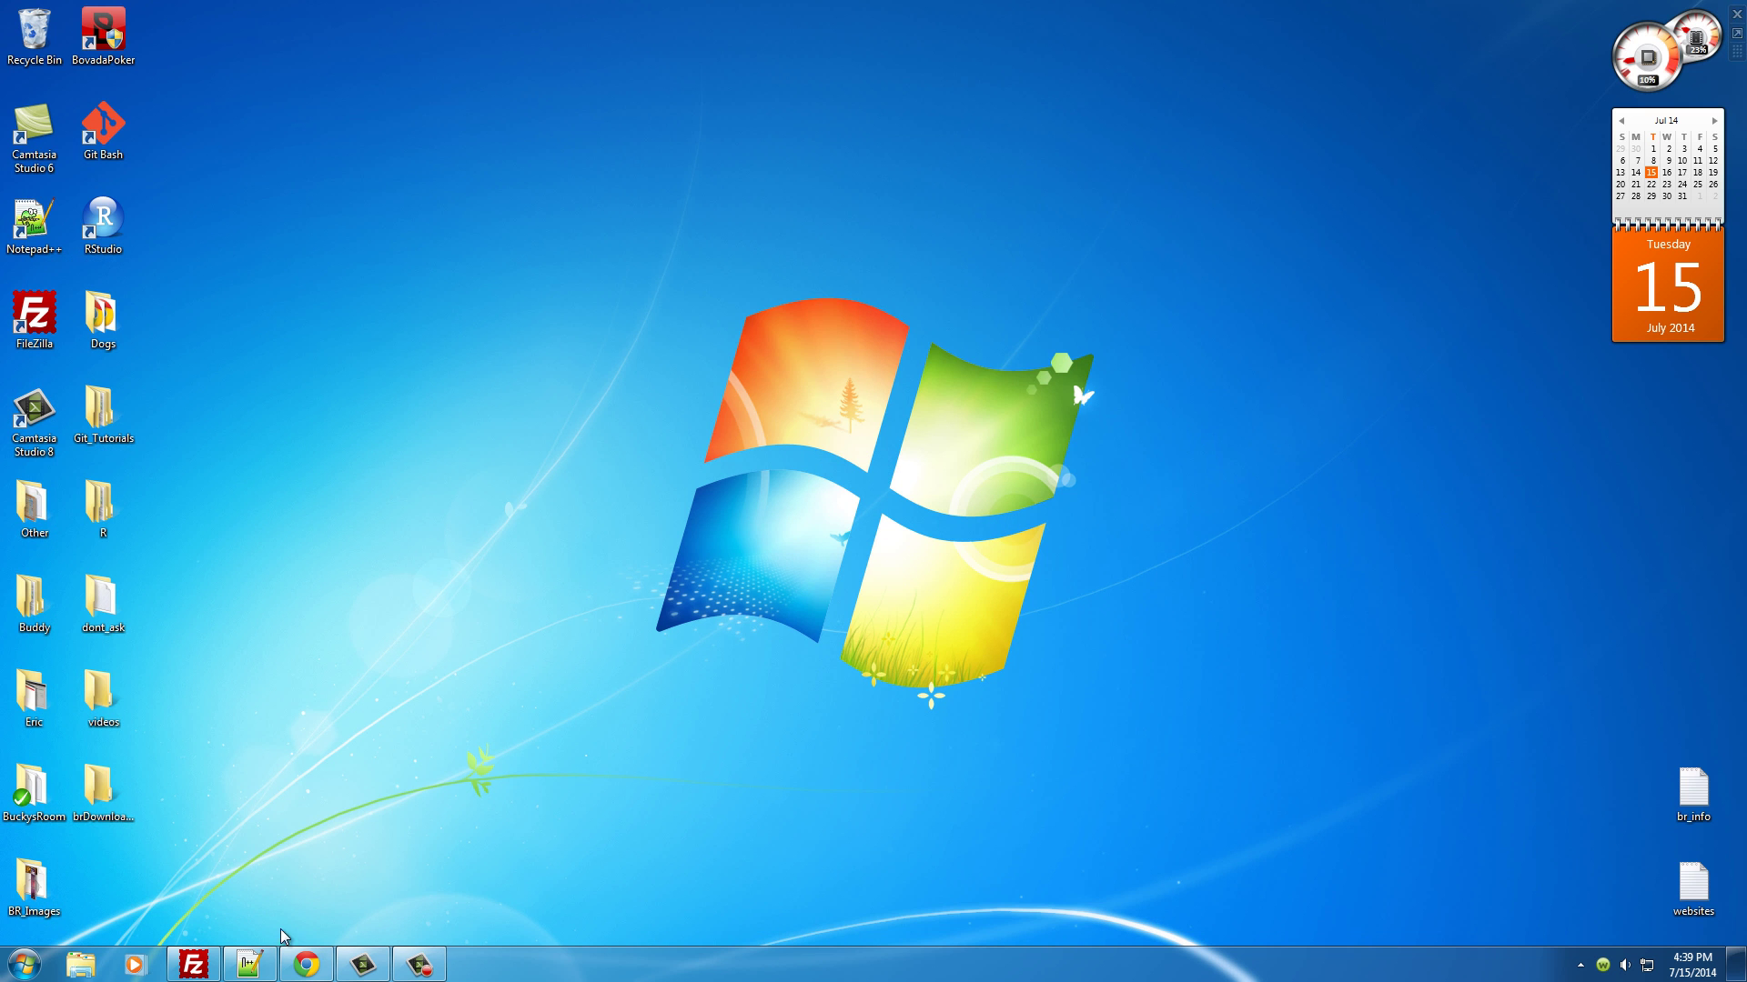
pyautogui.click(192, 970)
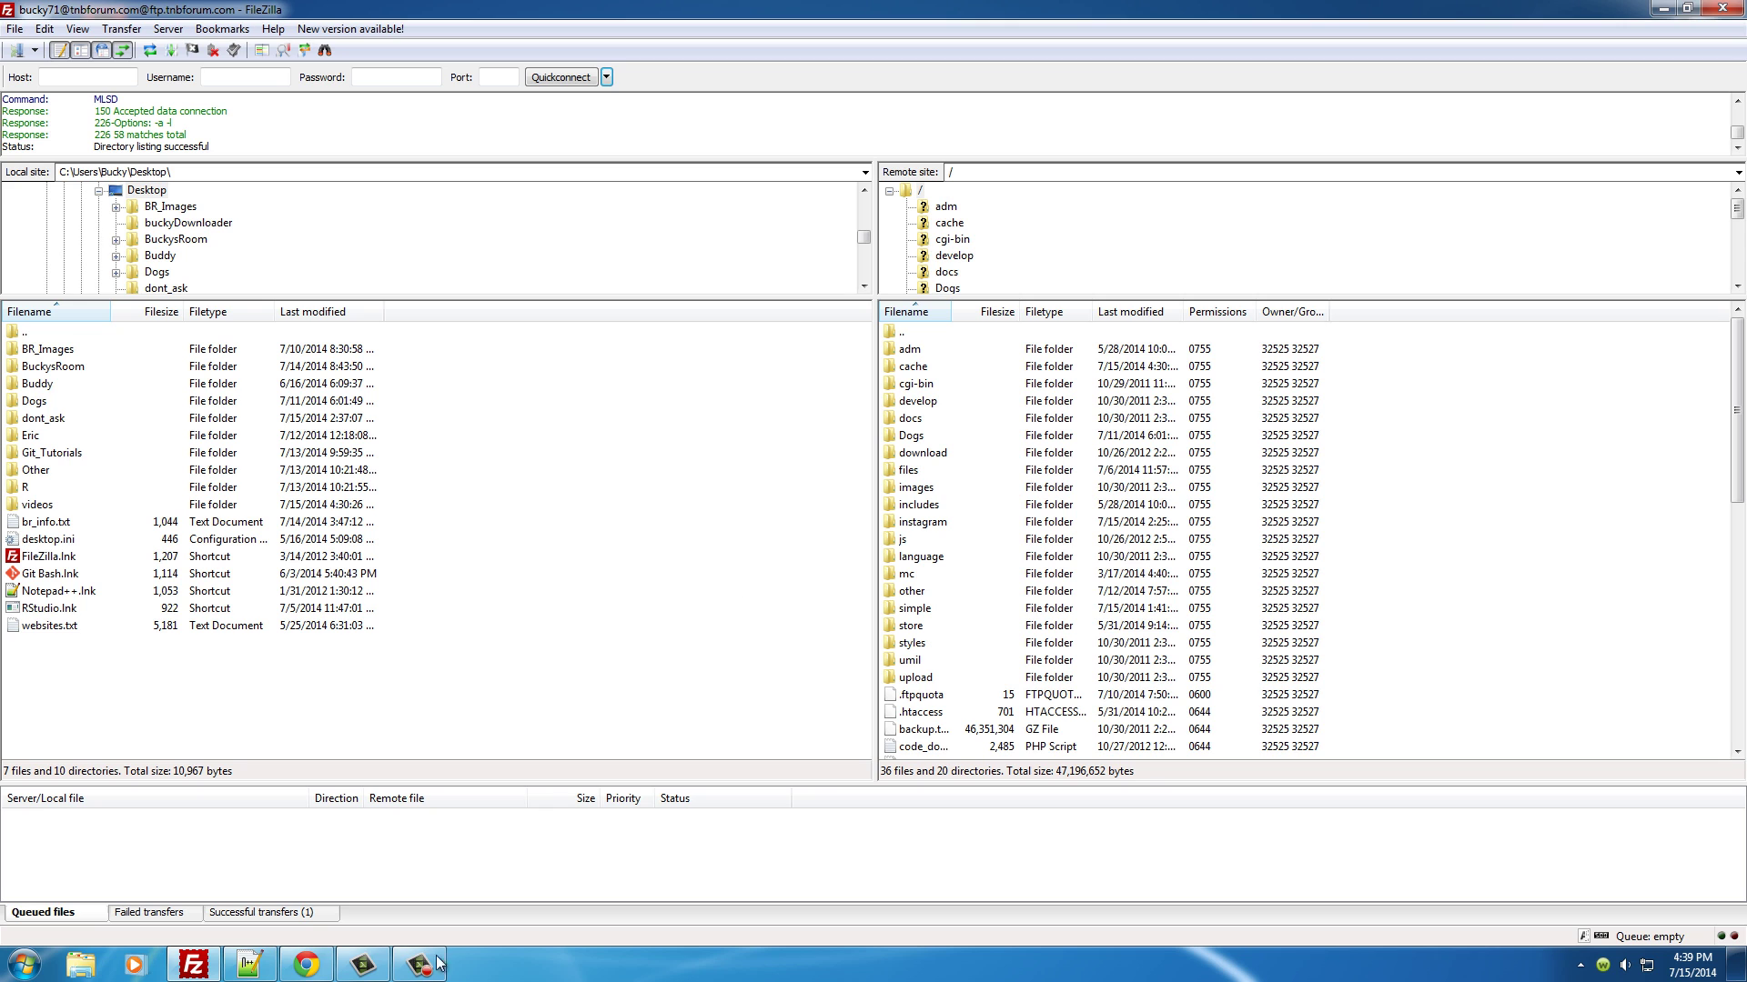
pyautogui.click(306, 964)
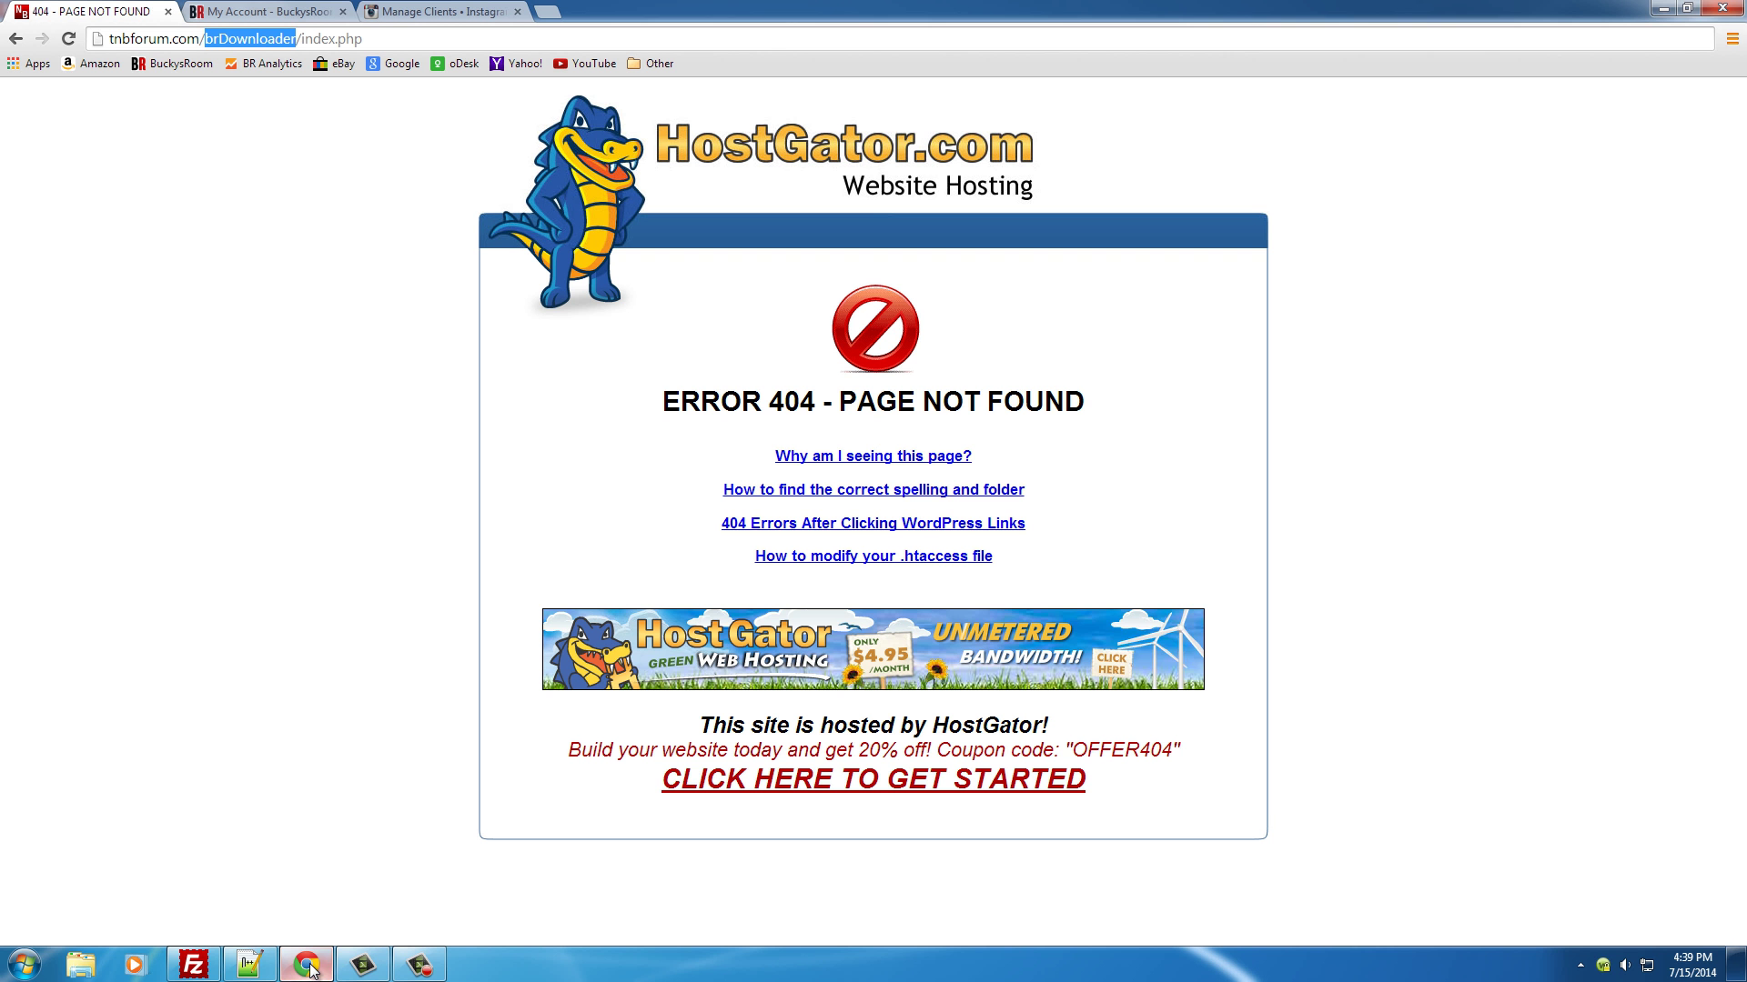
pyautogui.moveTo(204, 38); pyautogui.dragTo(109, 38)
pyautogui.click(198, 38)
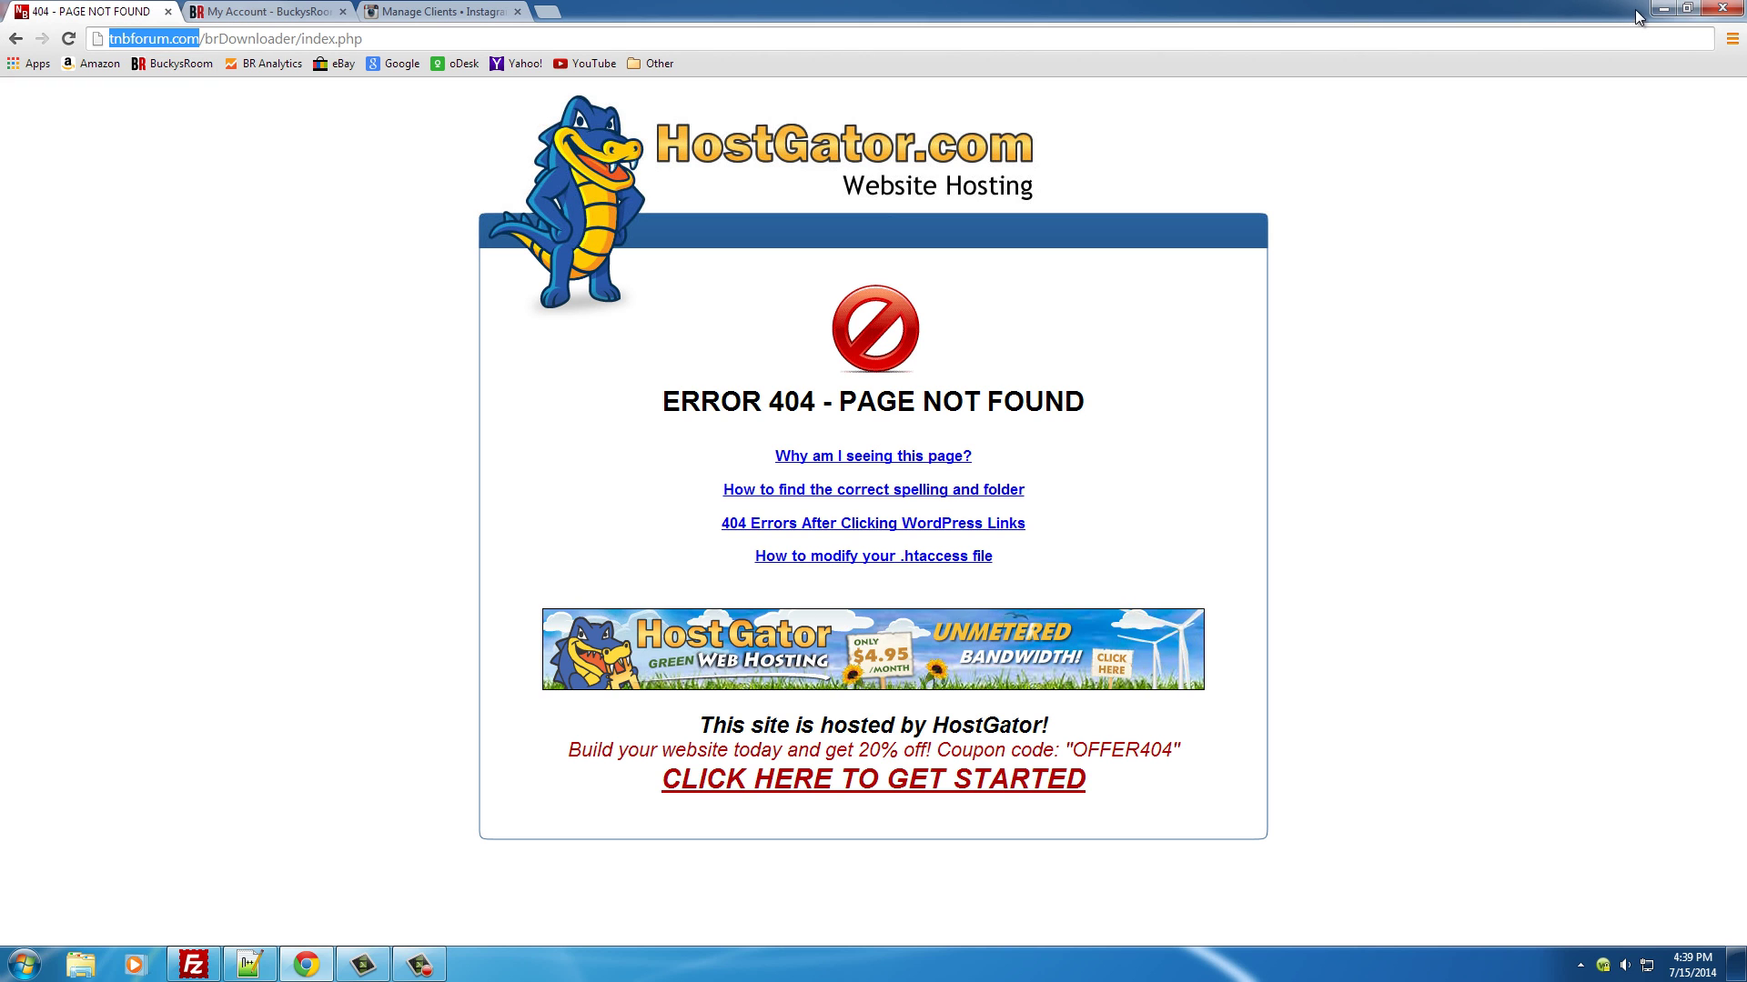
pyautogui.click(1662, 8)
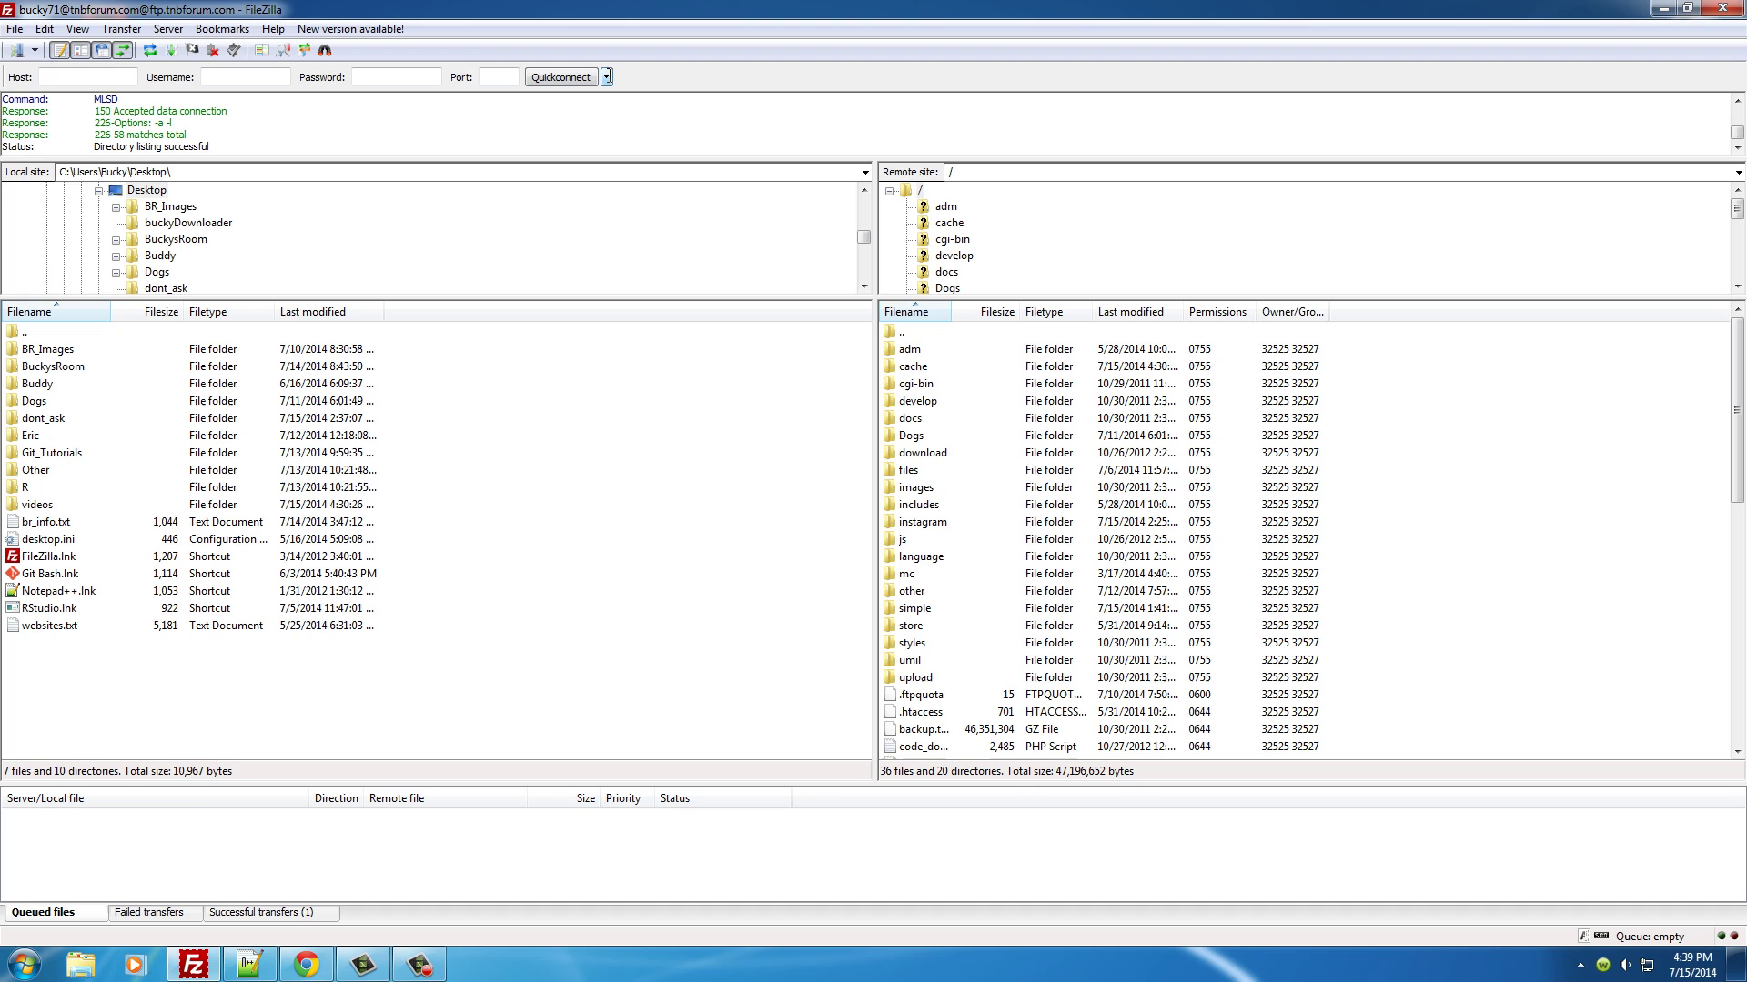
# Step: Refresh the local Desktop list, confirm brDownloader is empty, and upload it to the server
pyautogui.rightClick(202, 657)
pyautogui.click(269, 773)
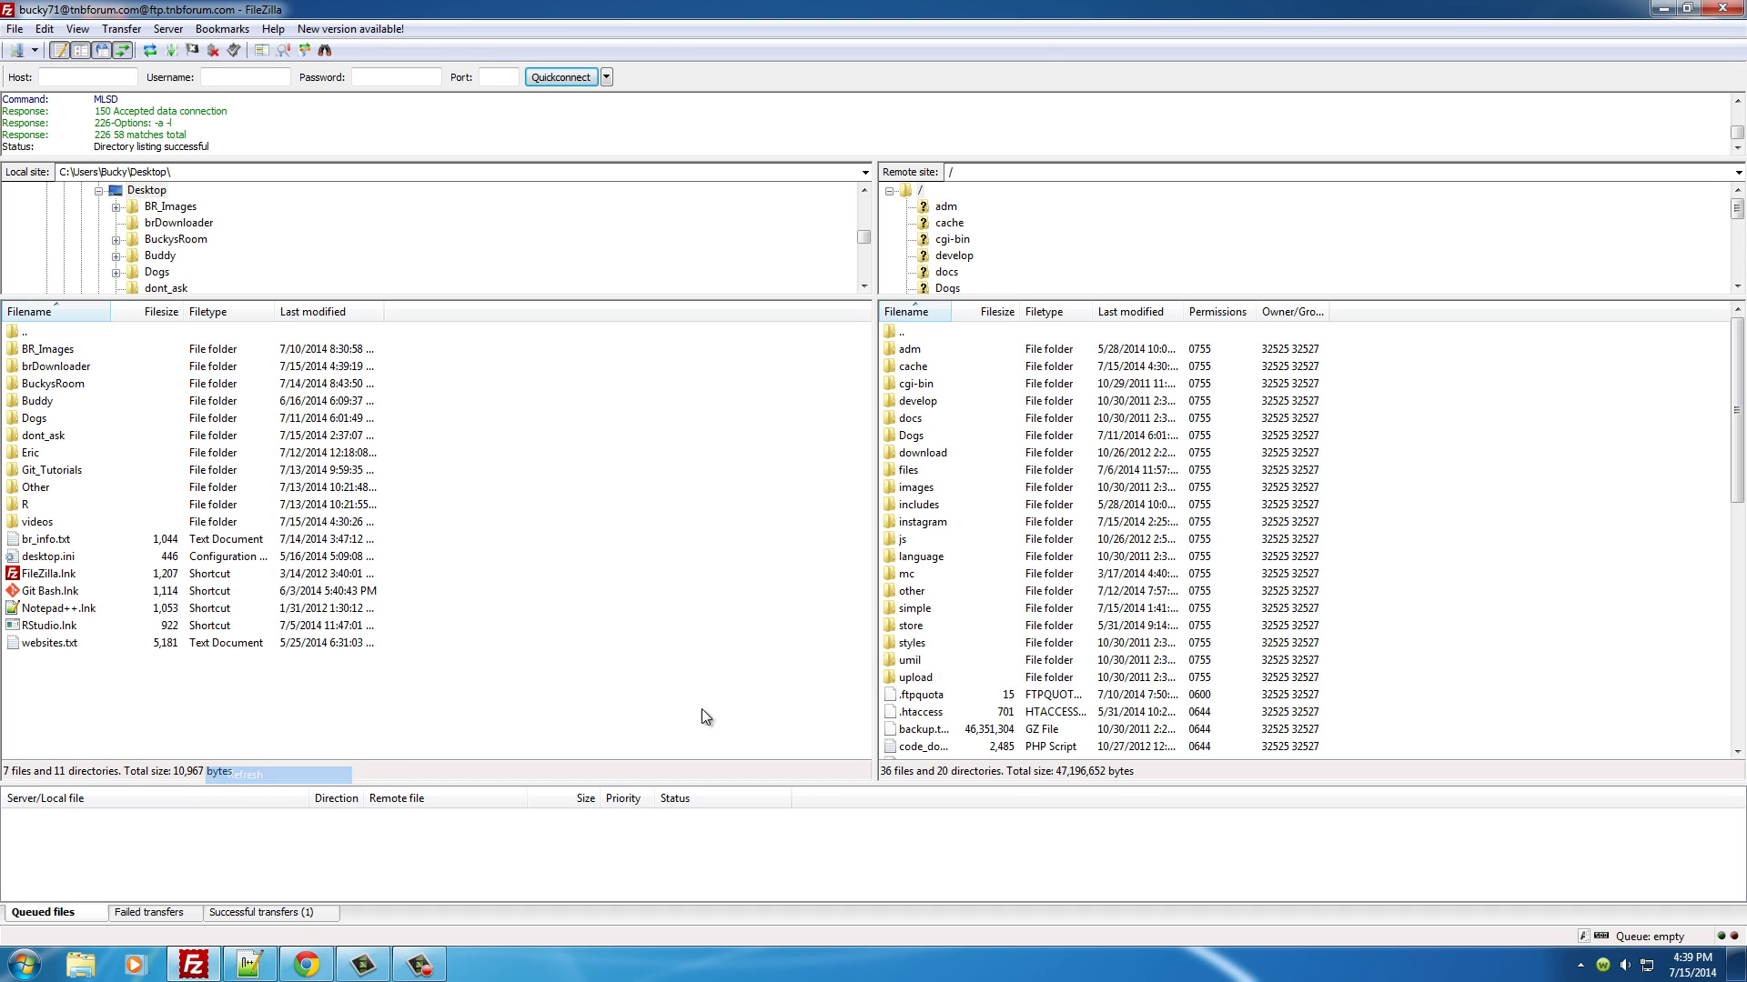
pyautogui.doubleClick(14, 367)
pyautogui.rightClick(83, 375)
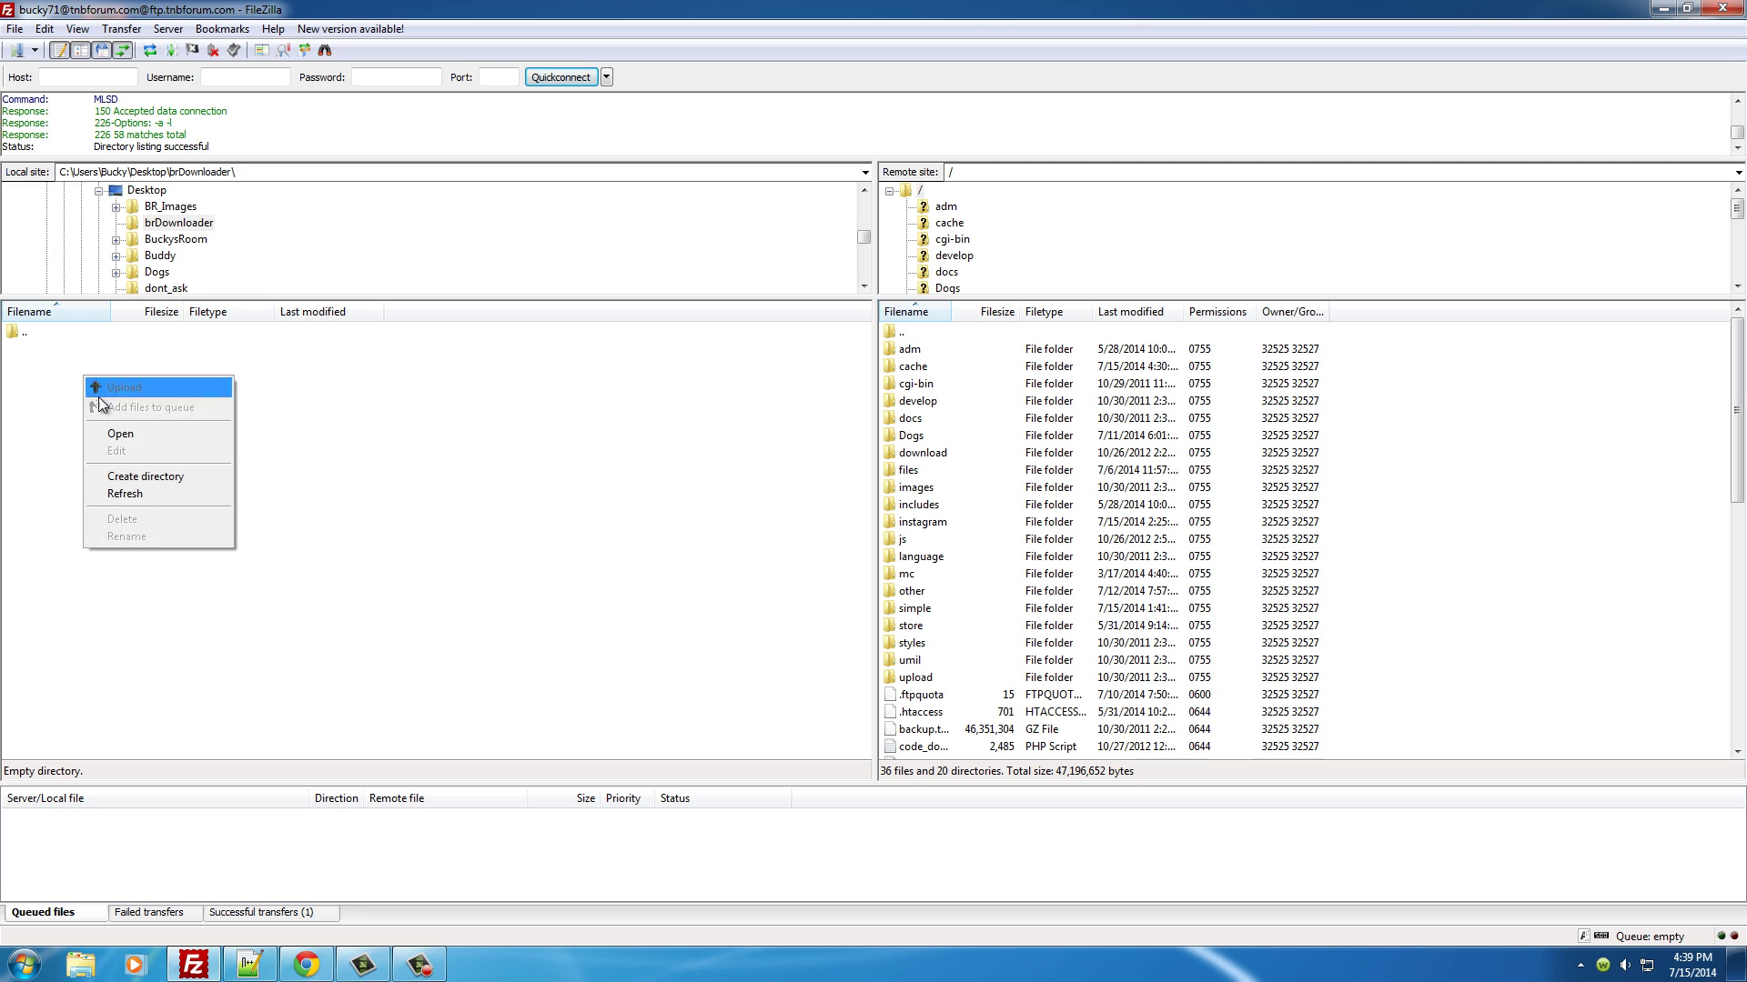
pyautogui.click(350, 400)
pyautogui.click(160, 194)
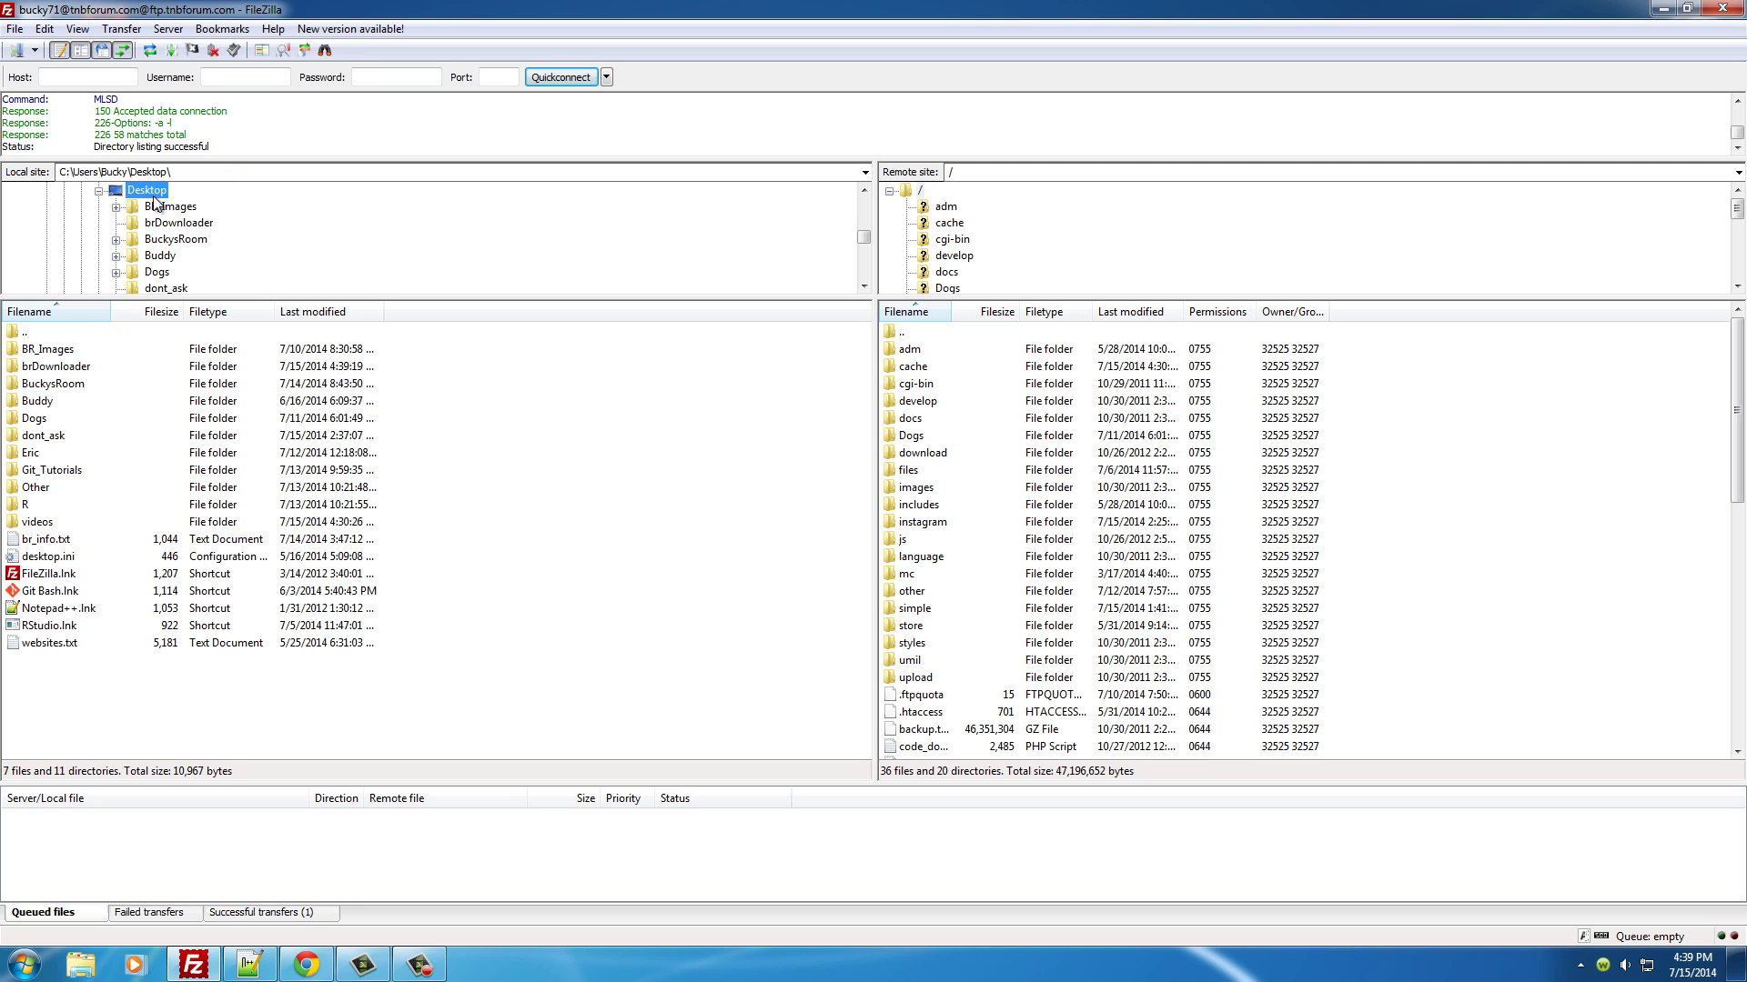
pyautogui.rightClick(45, 375)
pyautogui.click(82, 383)
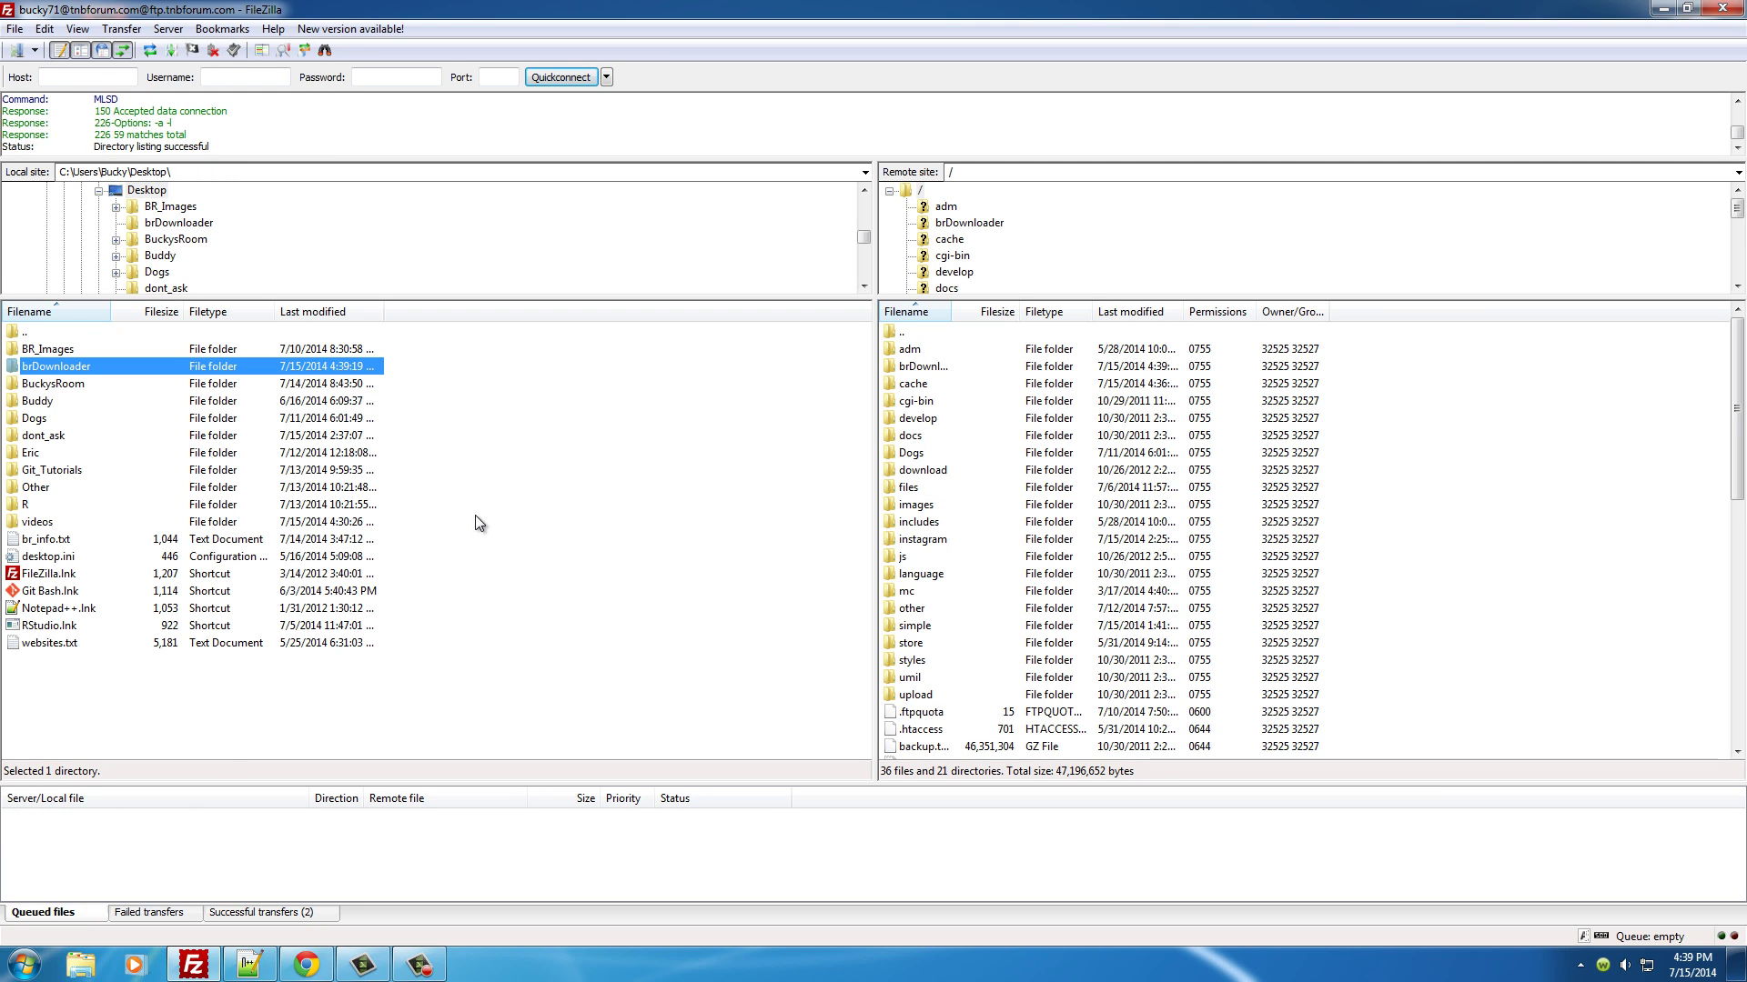
# Step: Strip index.php from the browser address and load tnbforum.com/brDownloader/
pyautogui.press('super+d')
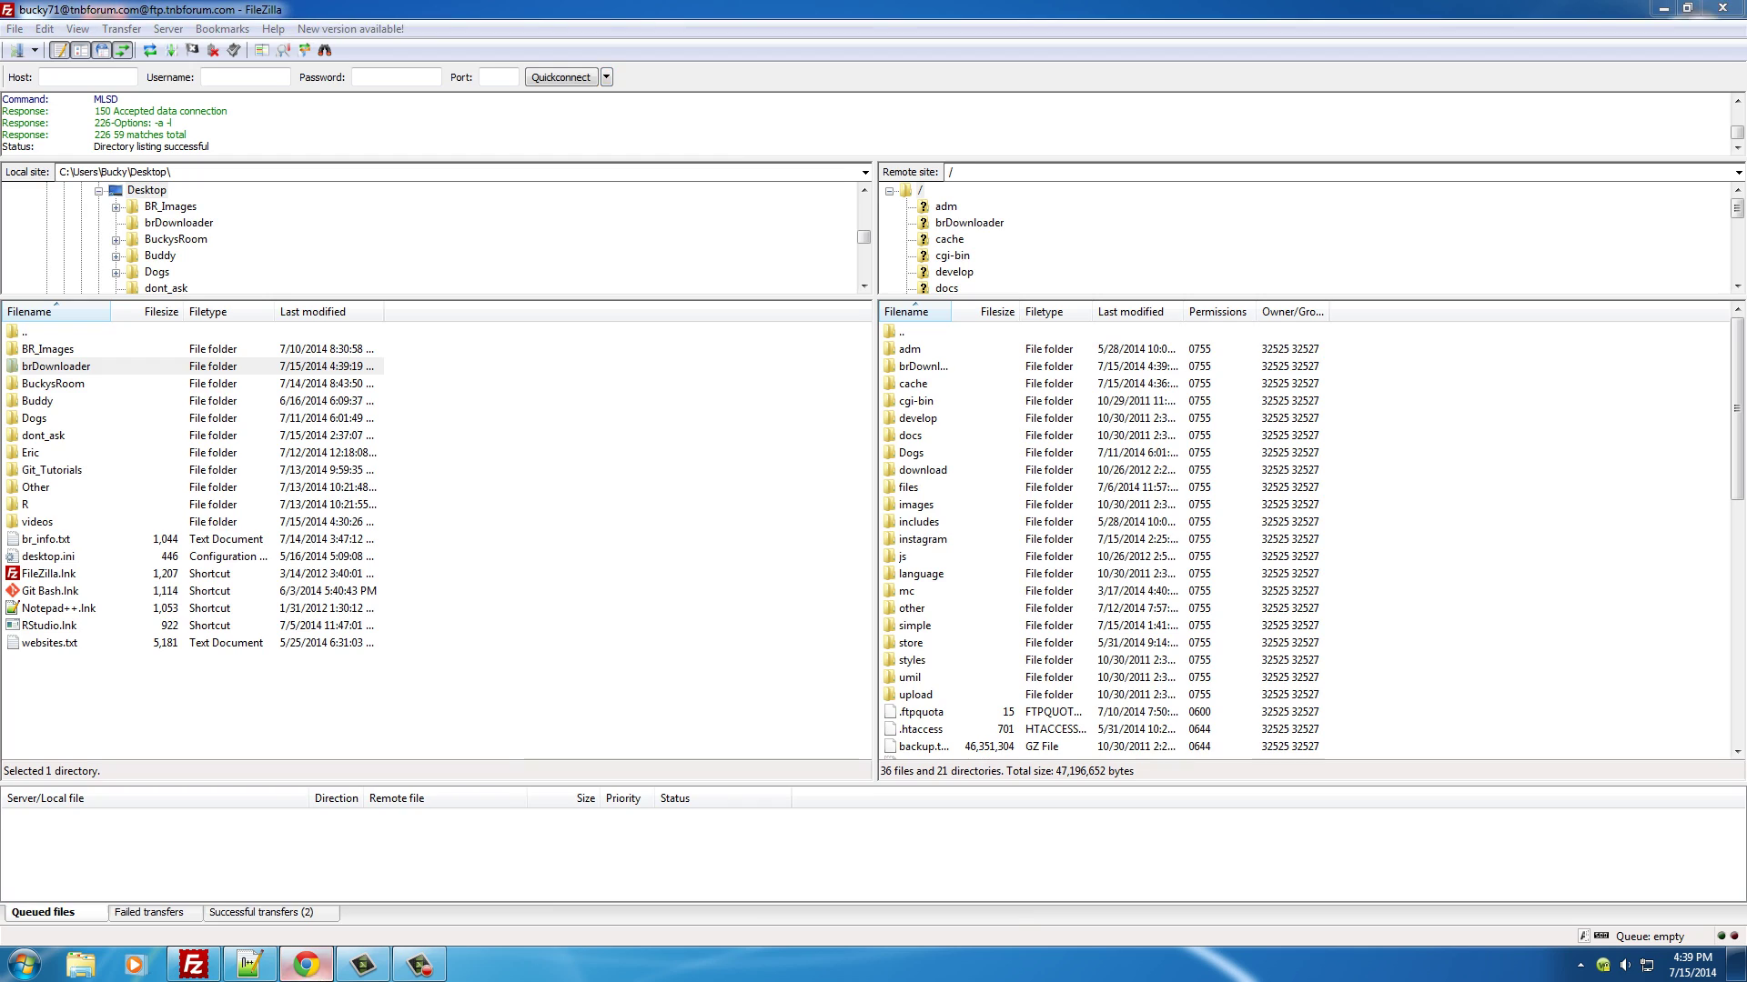
pyautogui.click(307, 964)
pyautogui.click(303, 39)
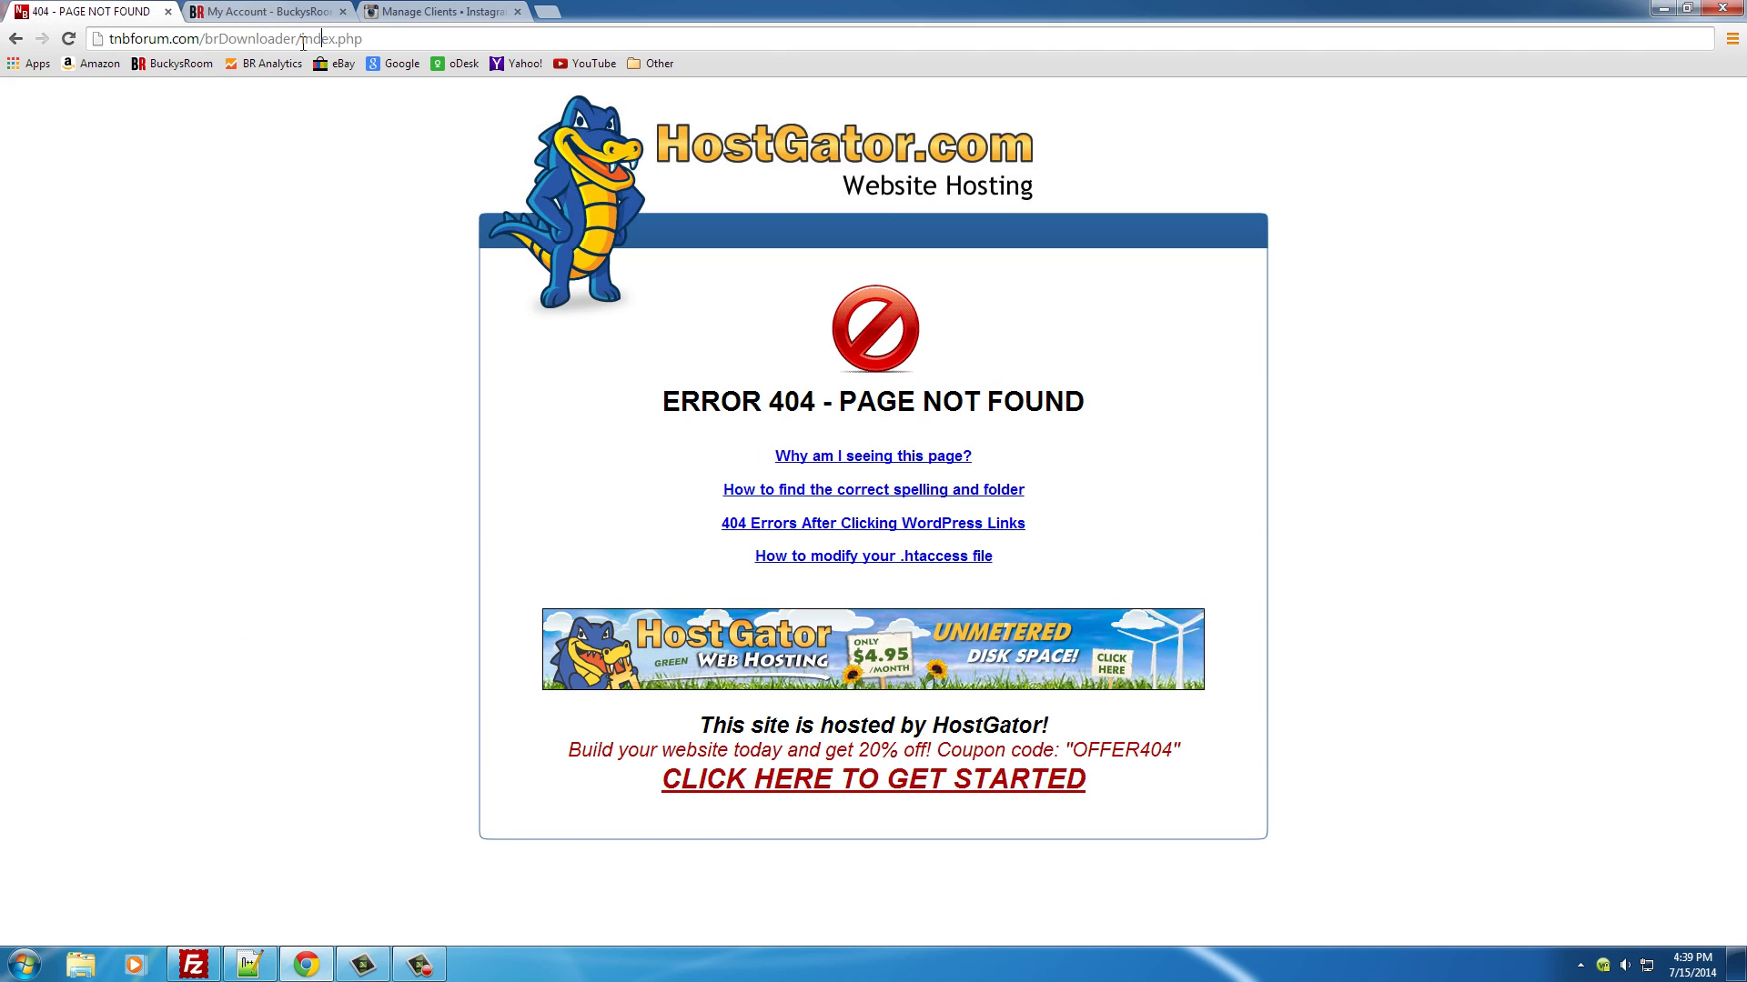
pyautogui.hotkey('shift', 'End')
pyautogui.press('BackSpace')
pyautogui.press('Return')
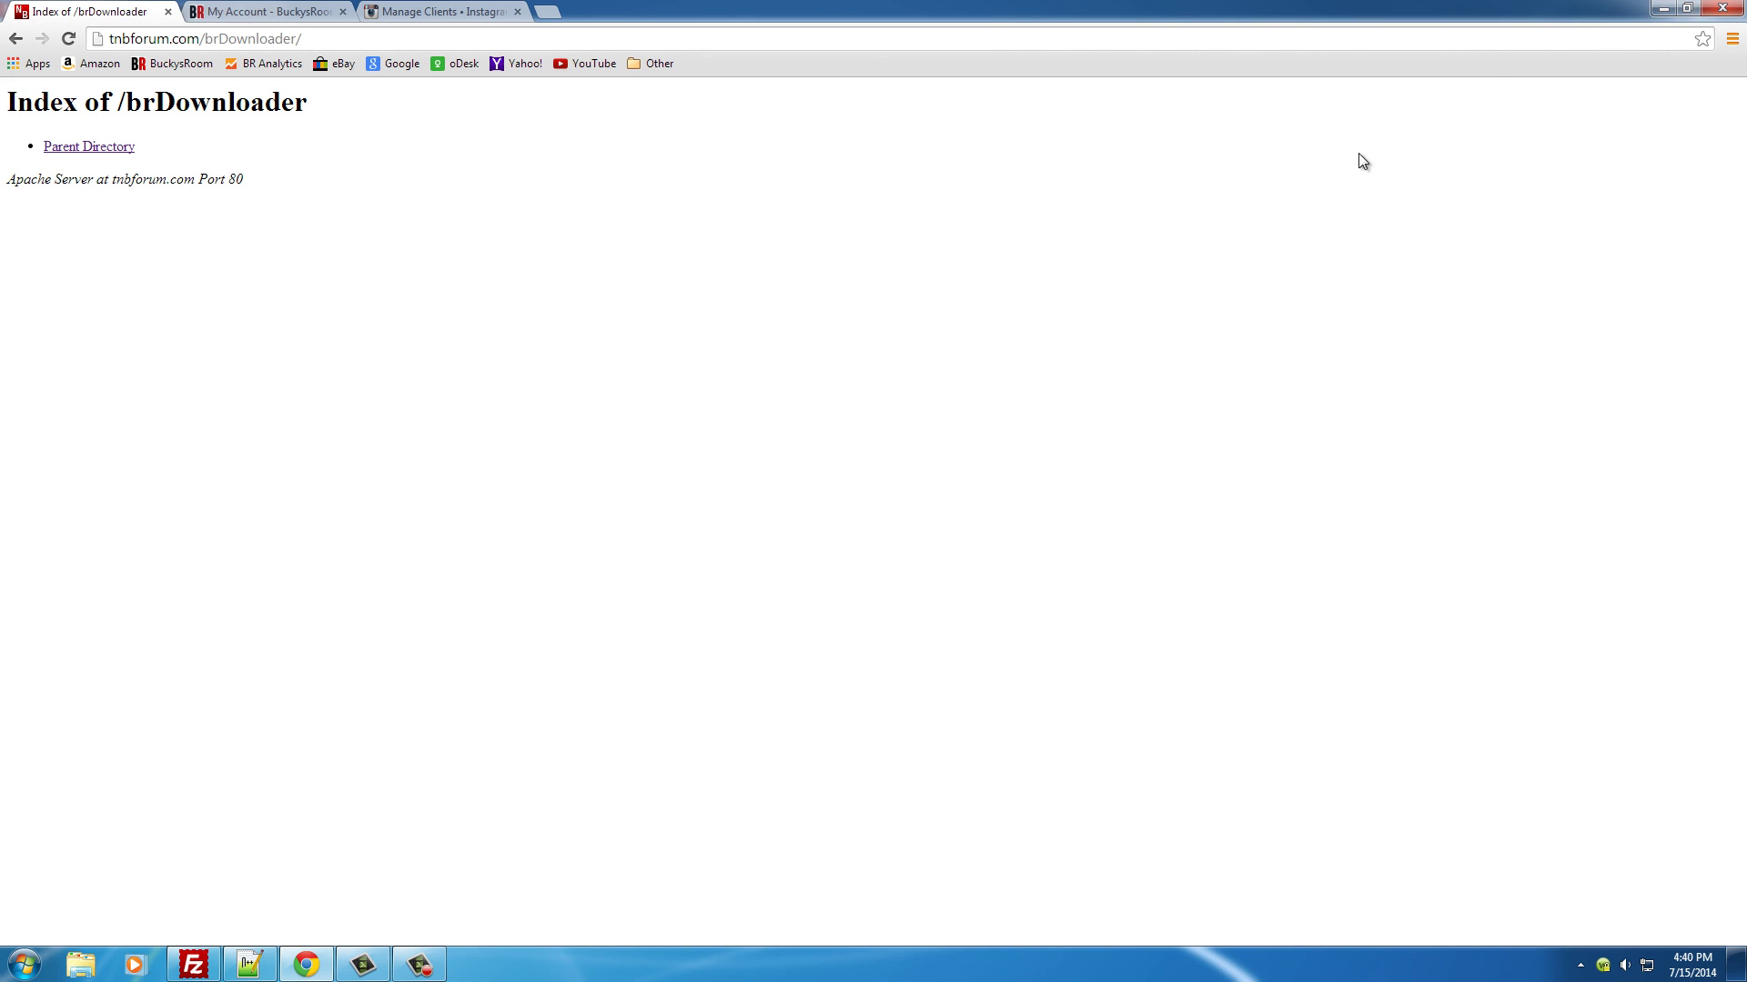
# Step: Bring back the Notepad++ note holding the brDownloader client credentials
pyautogui.click(1662, 9)
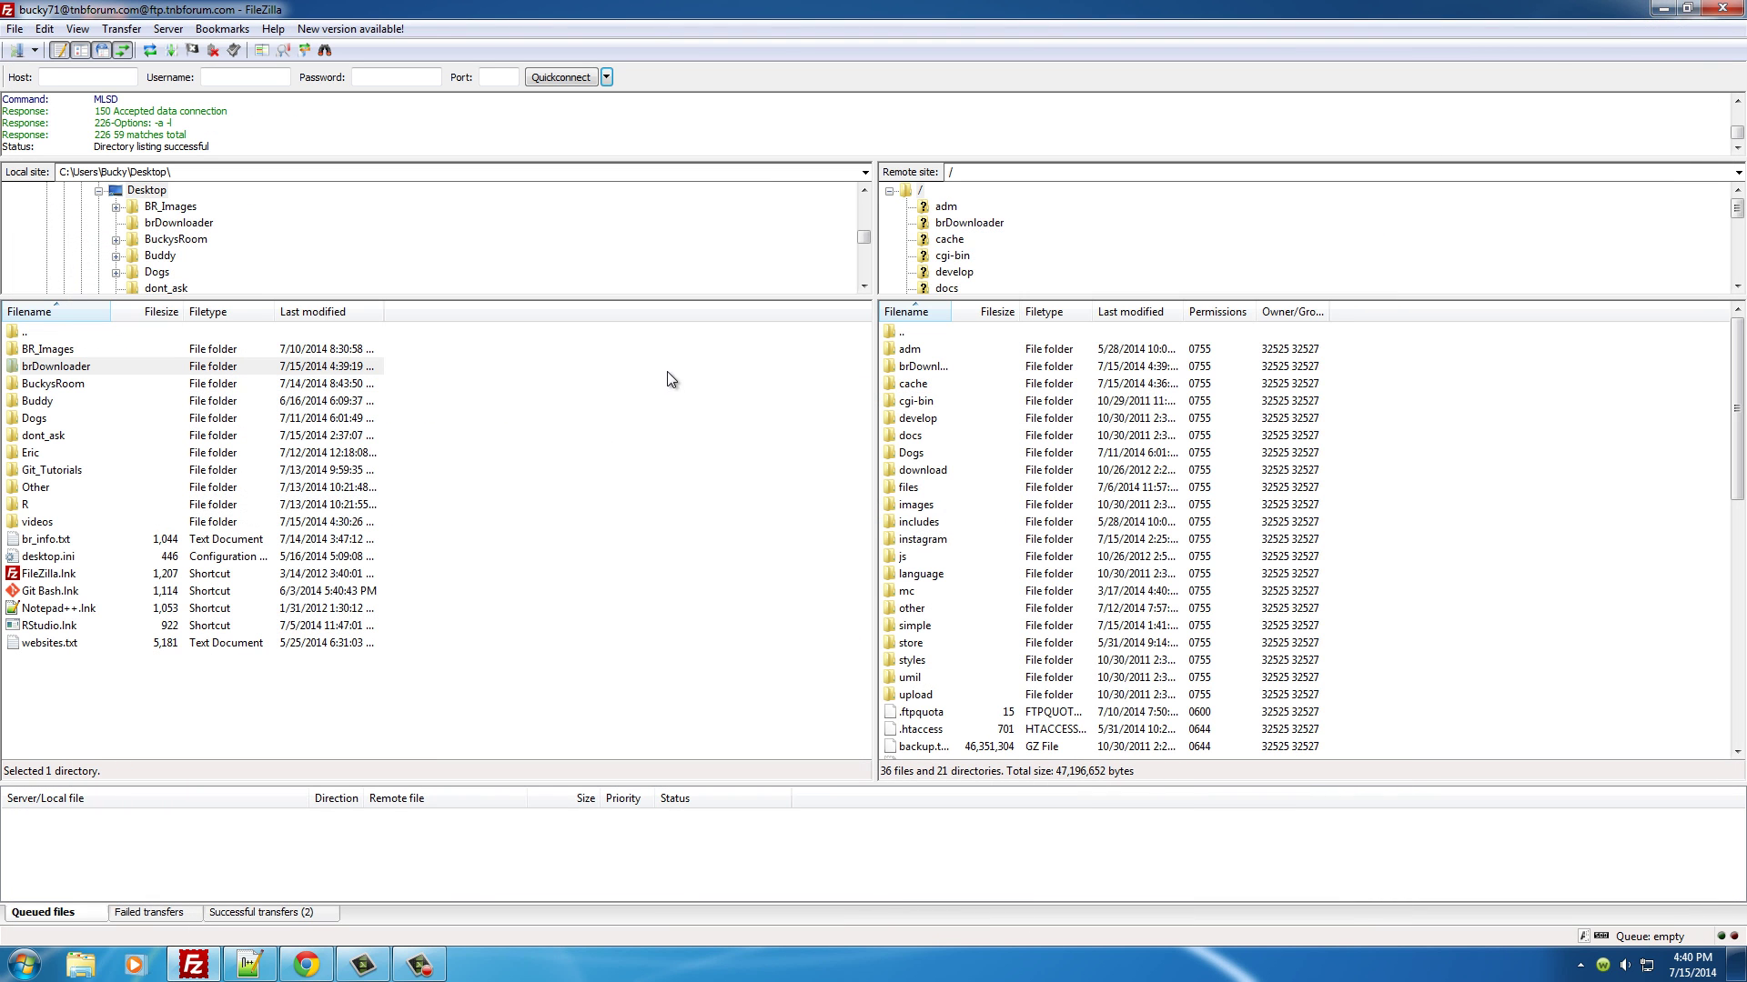
pyautogui.click(1663, 9)
pyautogui.click(247, 968)
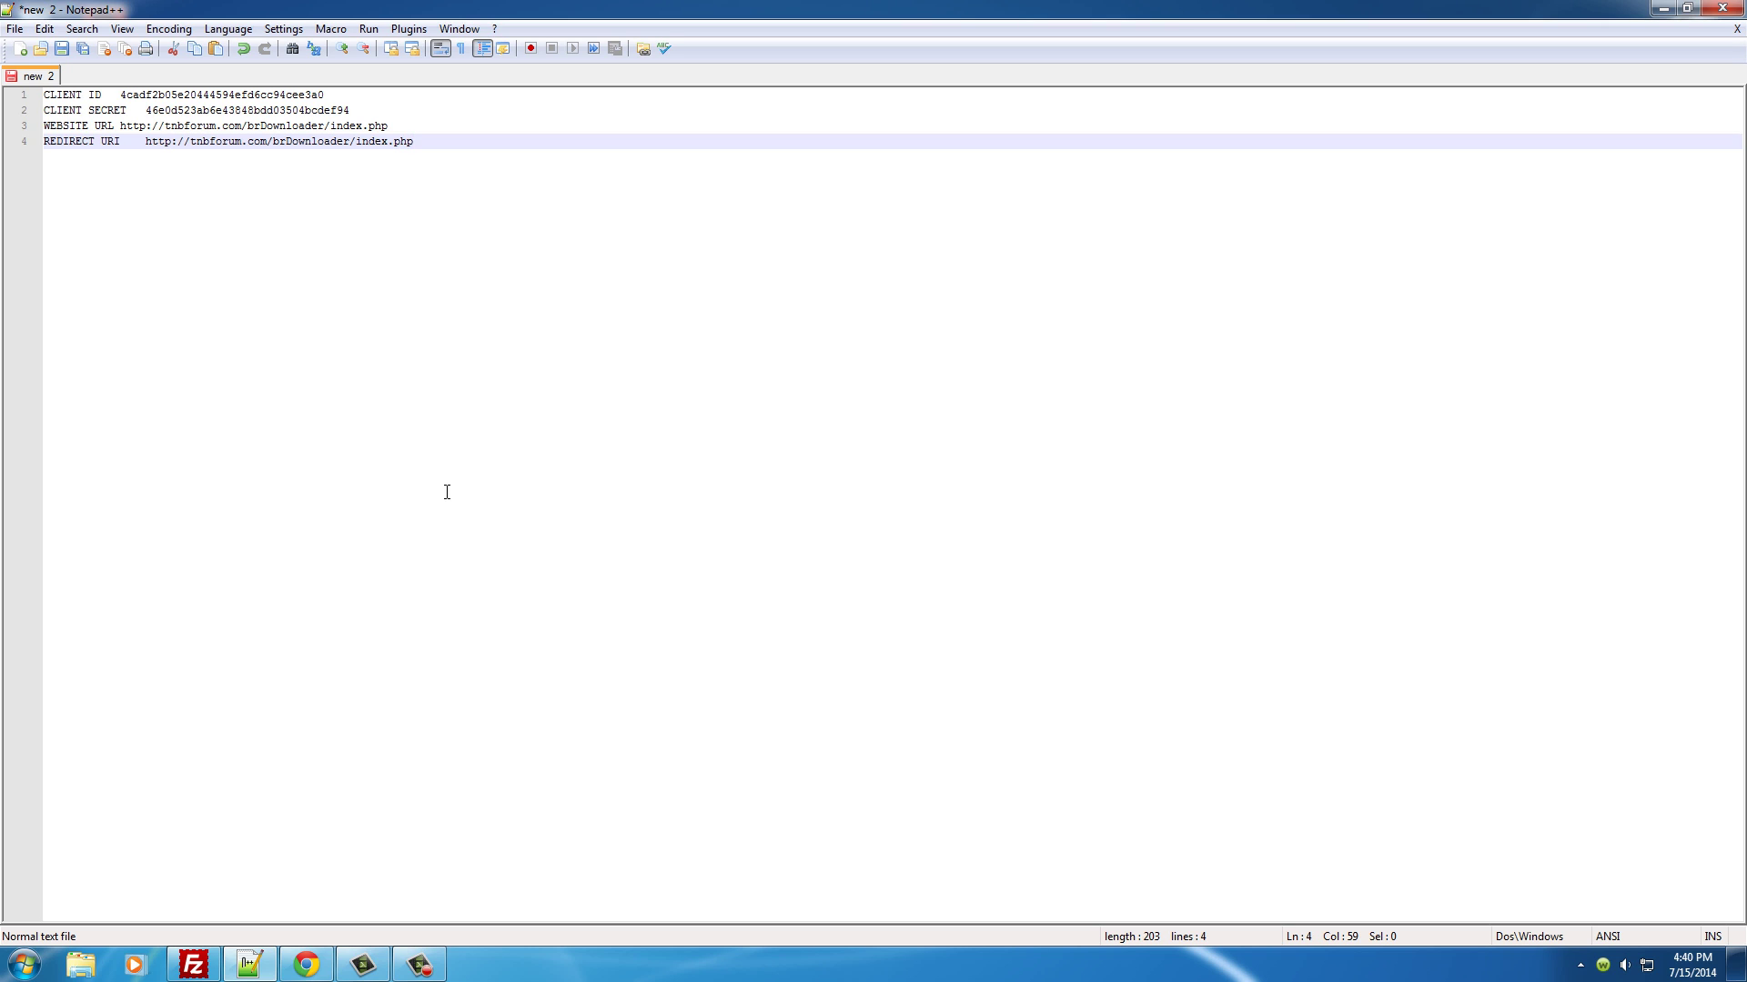
# Step: From the My Account - BuckysRoom tab, go to Forum and open the PHP category's topics
pyautogui.click(307, 965)
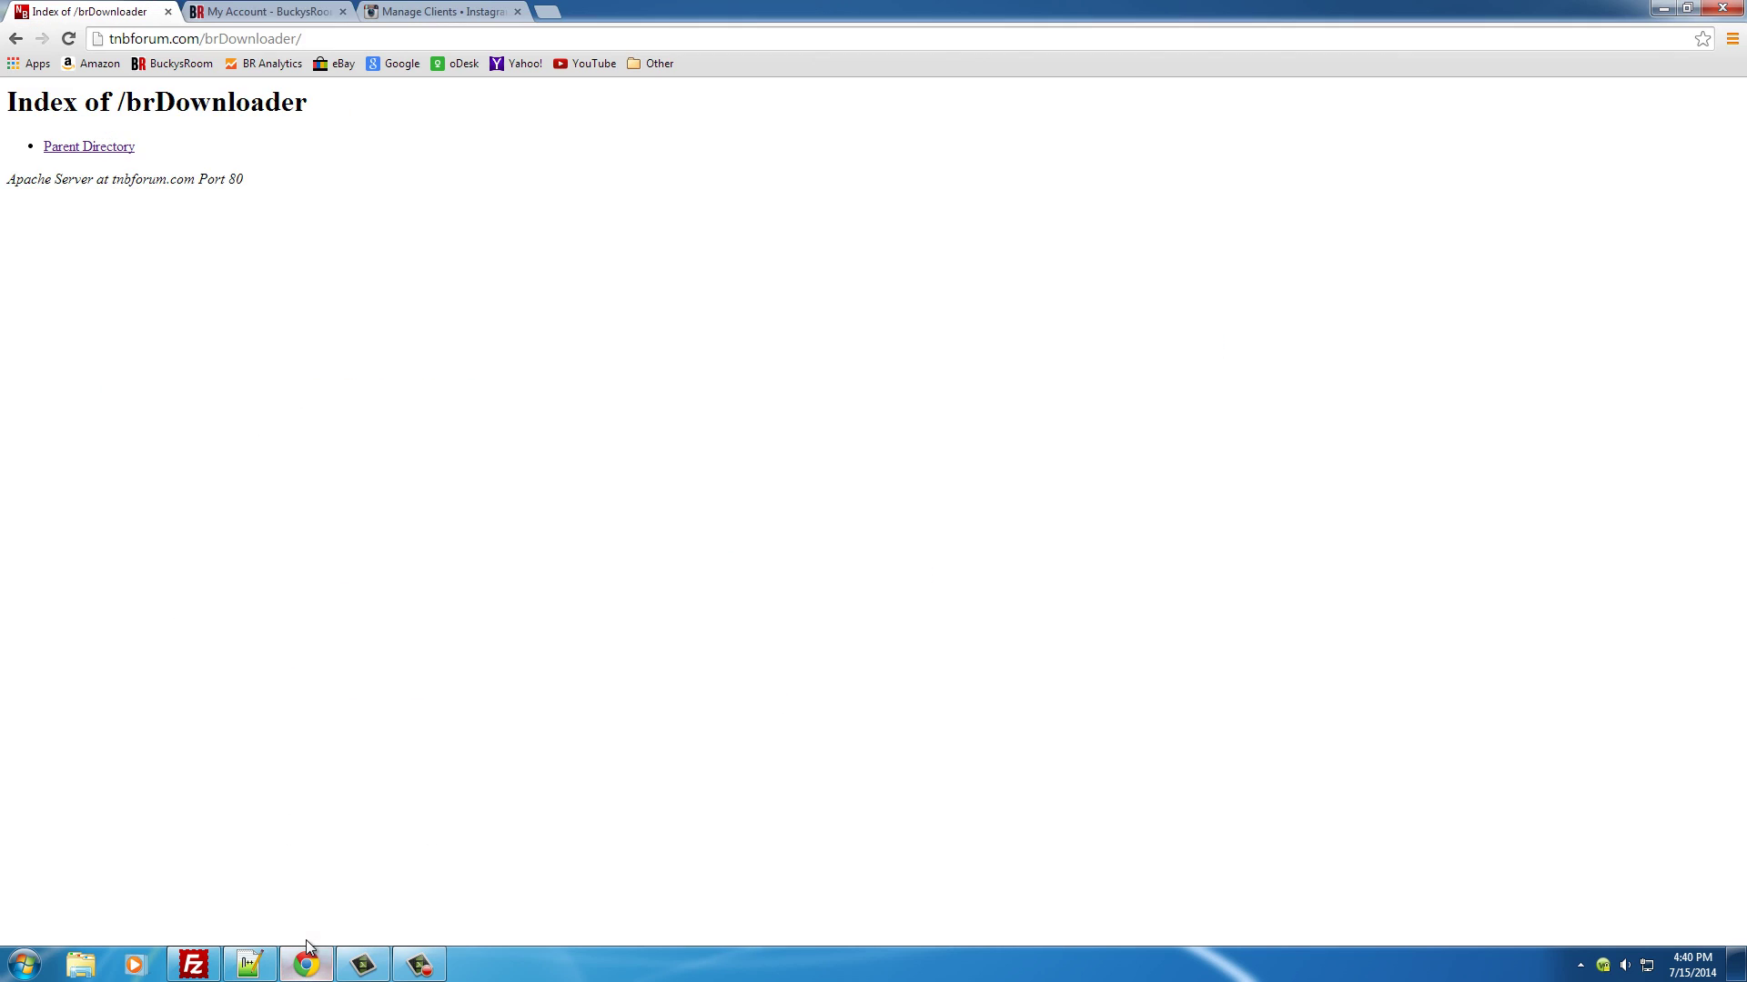
pyautogui.click(276, 11)
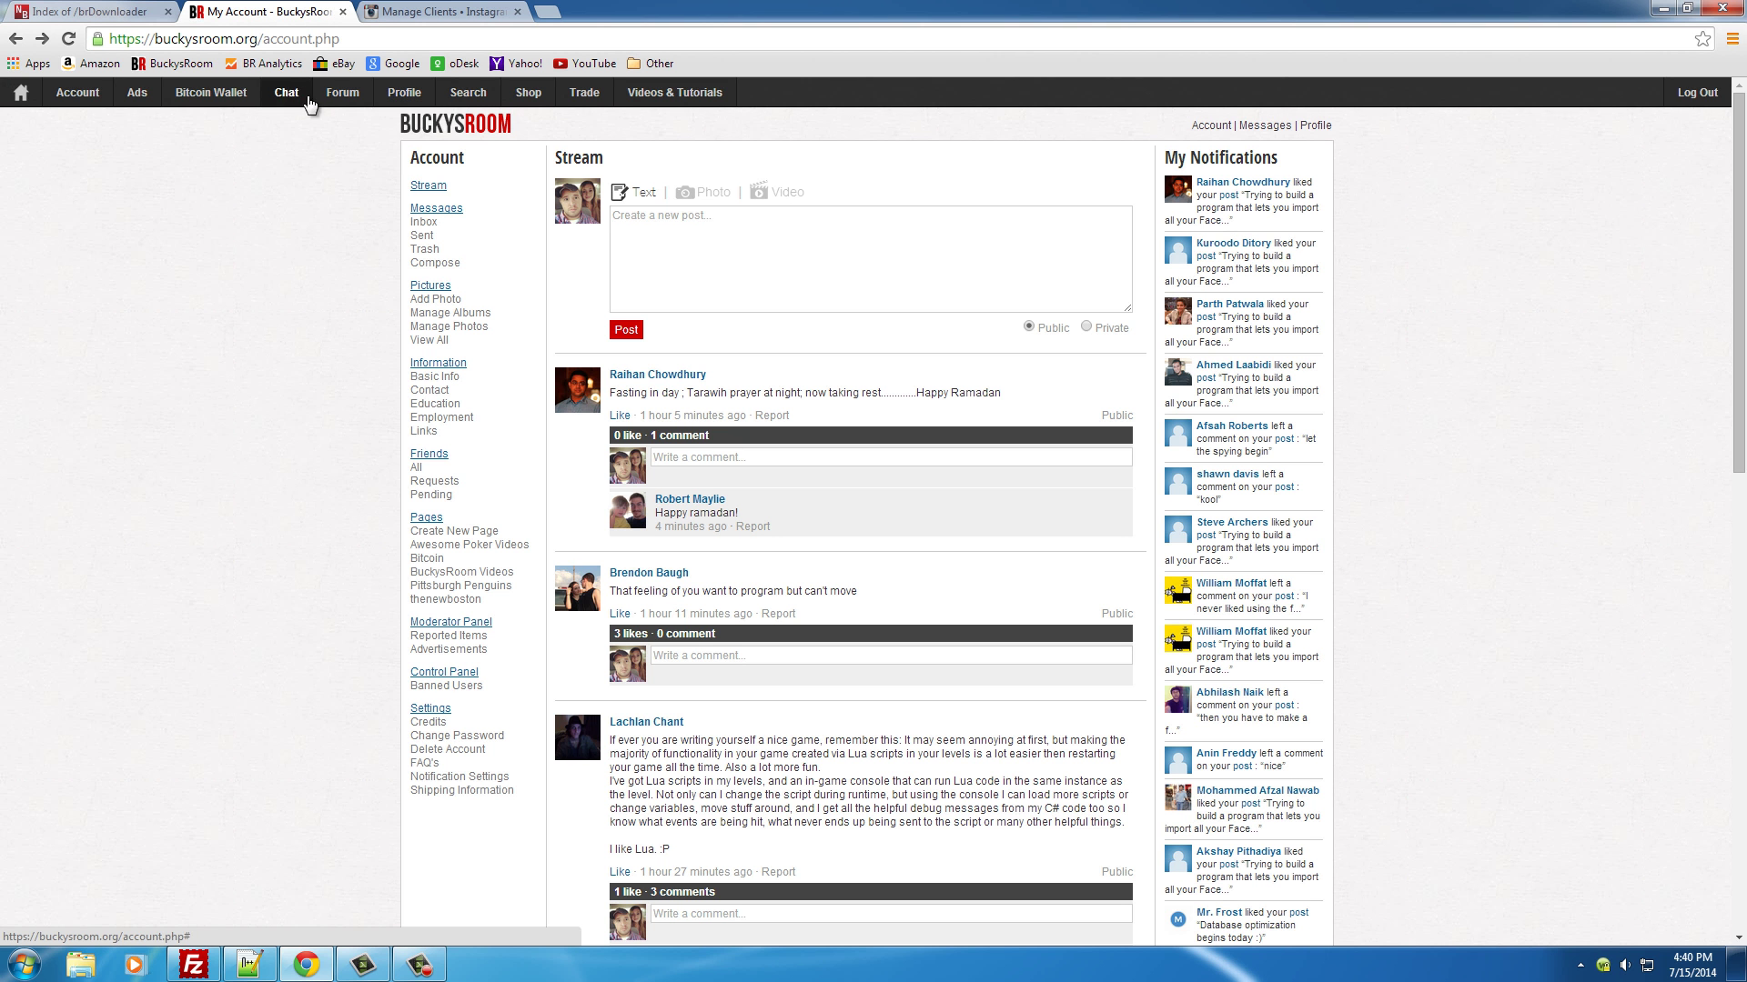
pyautogui.moveTo(346, 102)
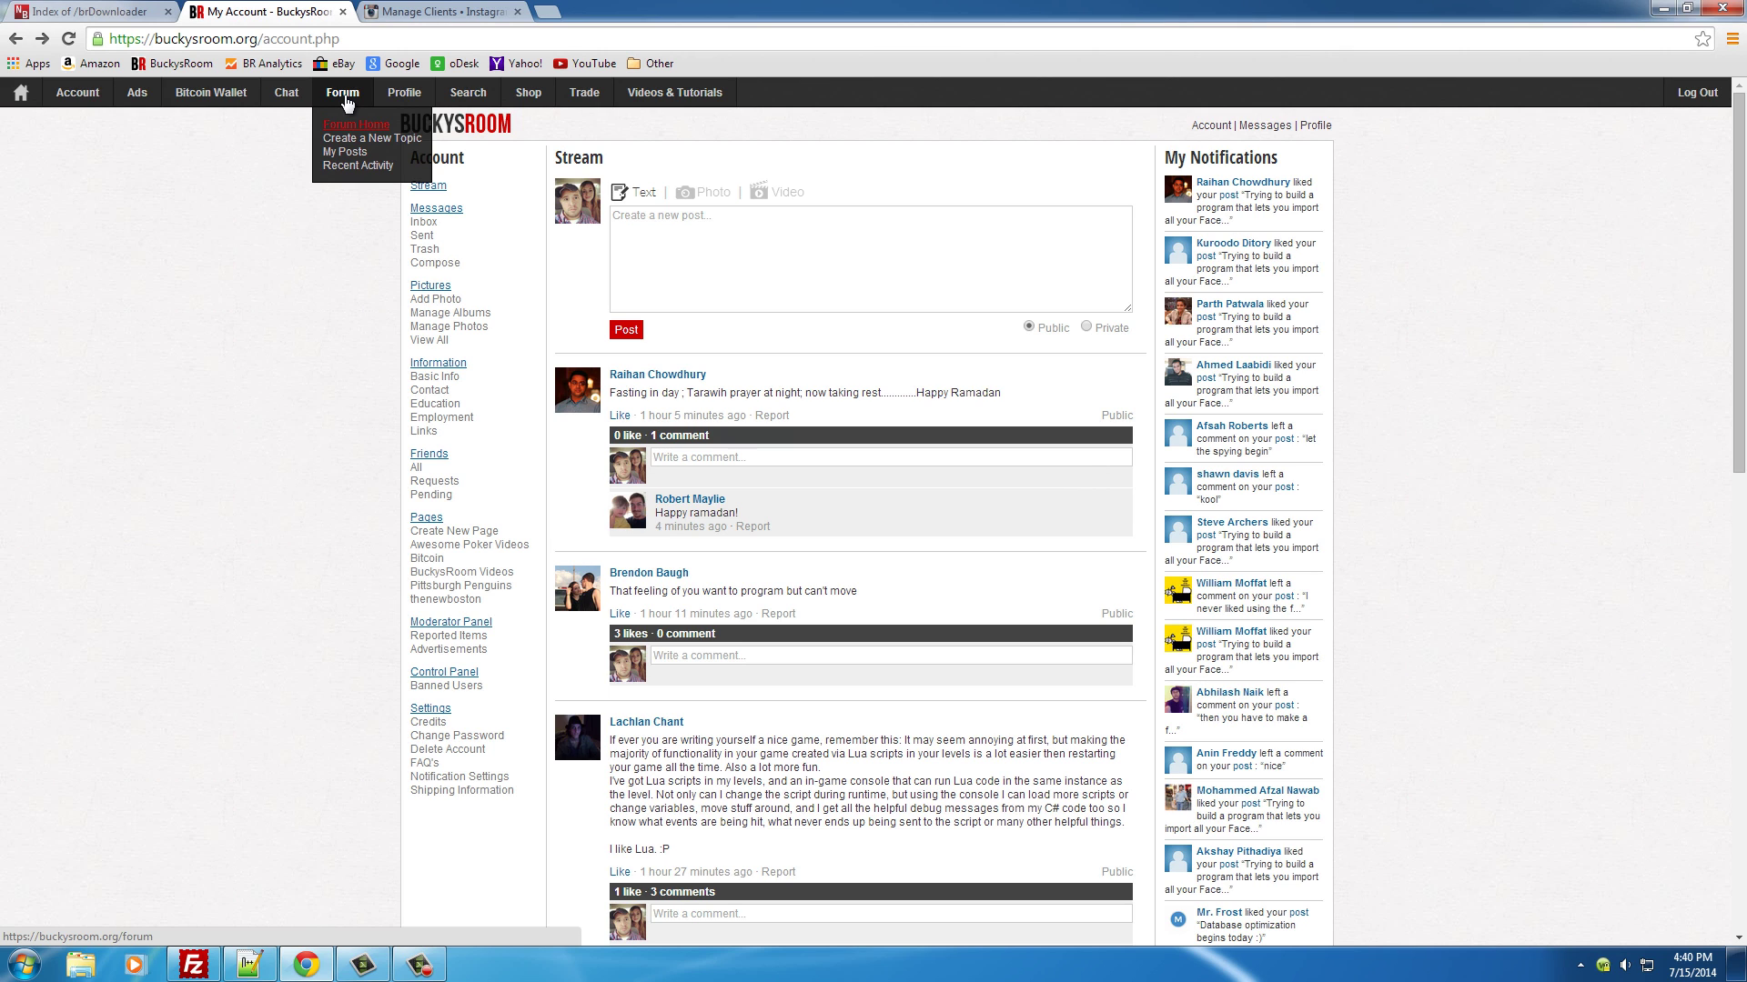
pyautogui.click(344, 94)
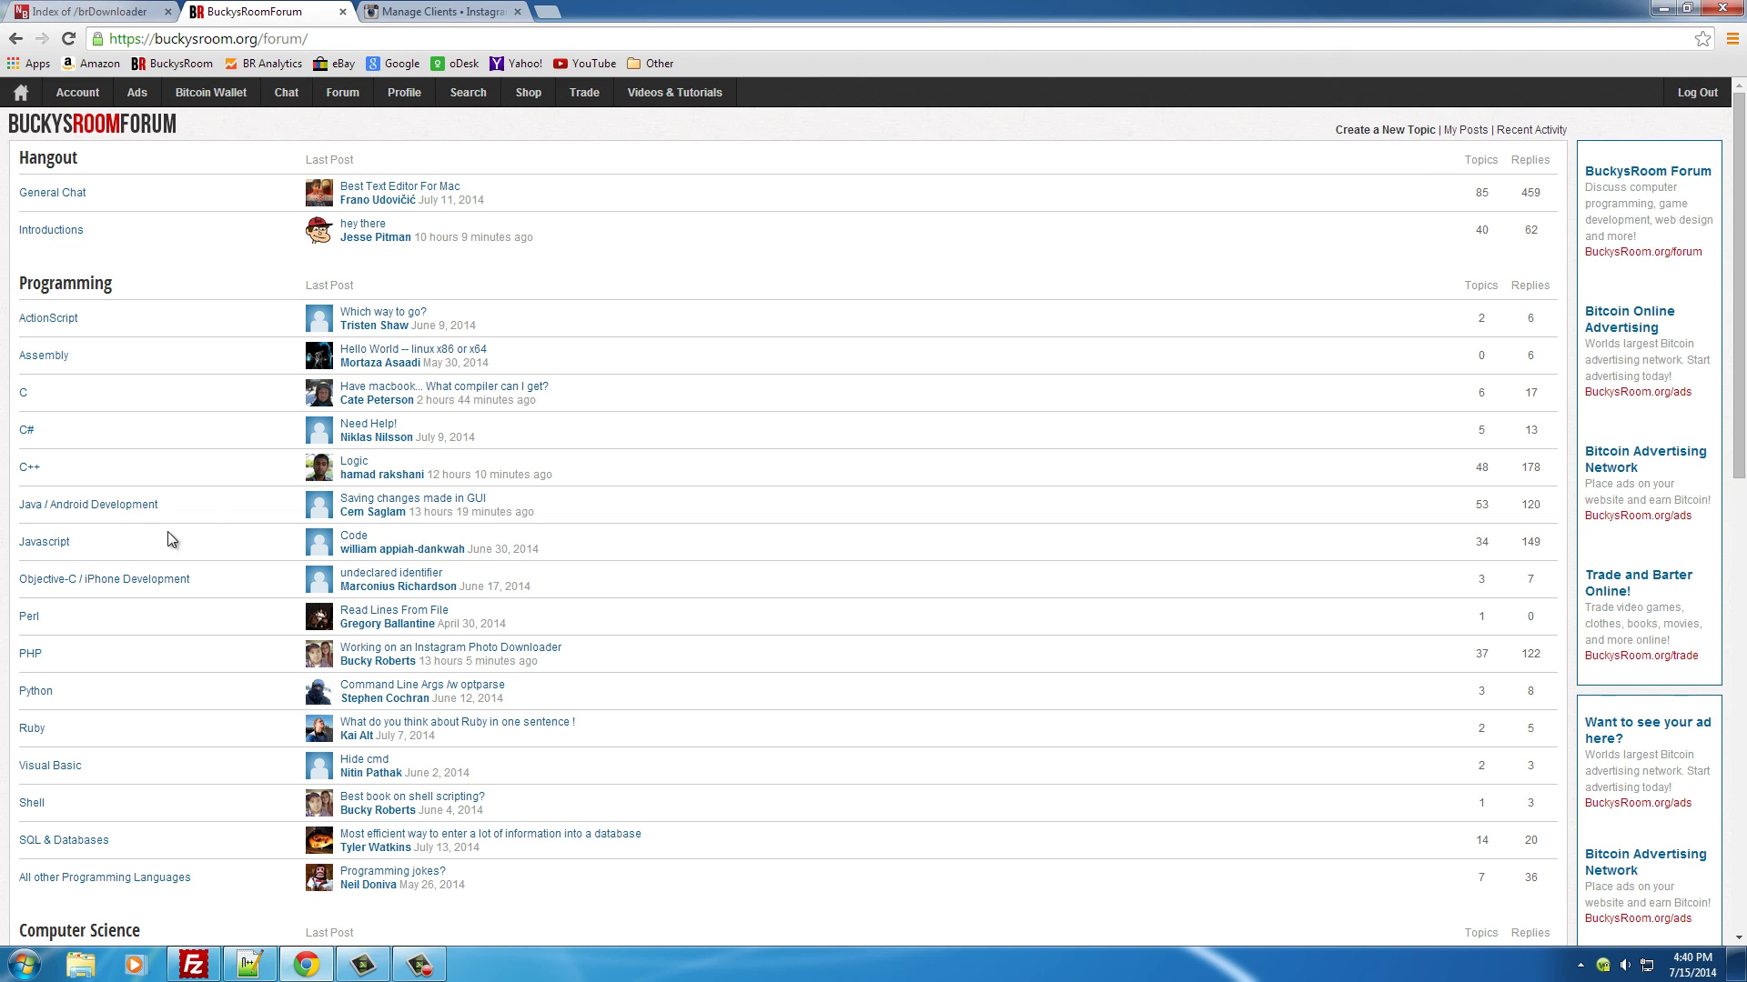
pyautogui.click(31, 656)
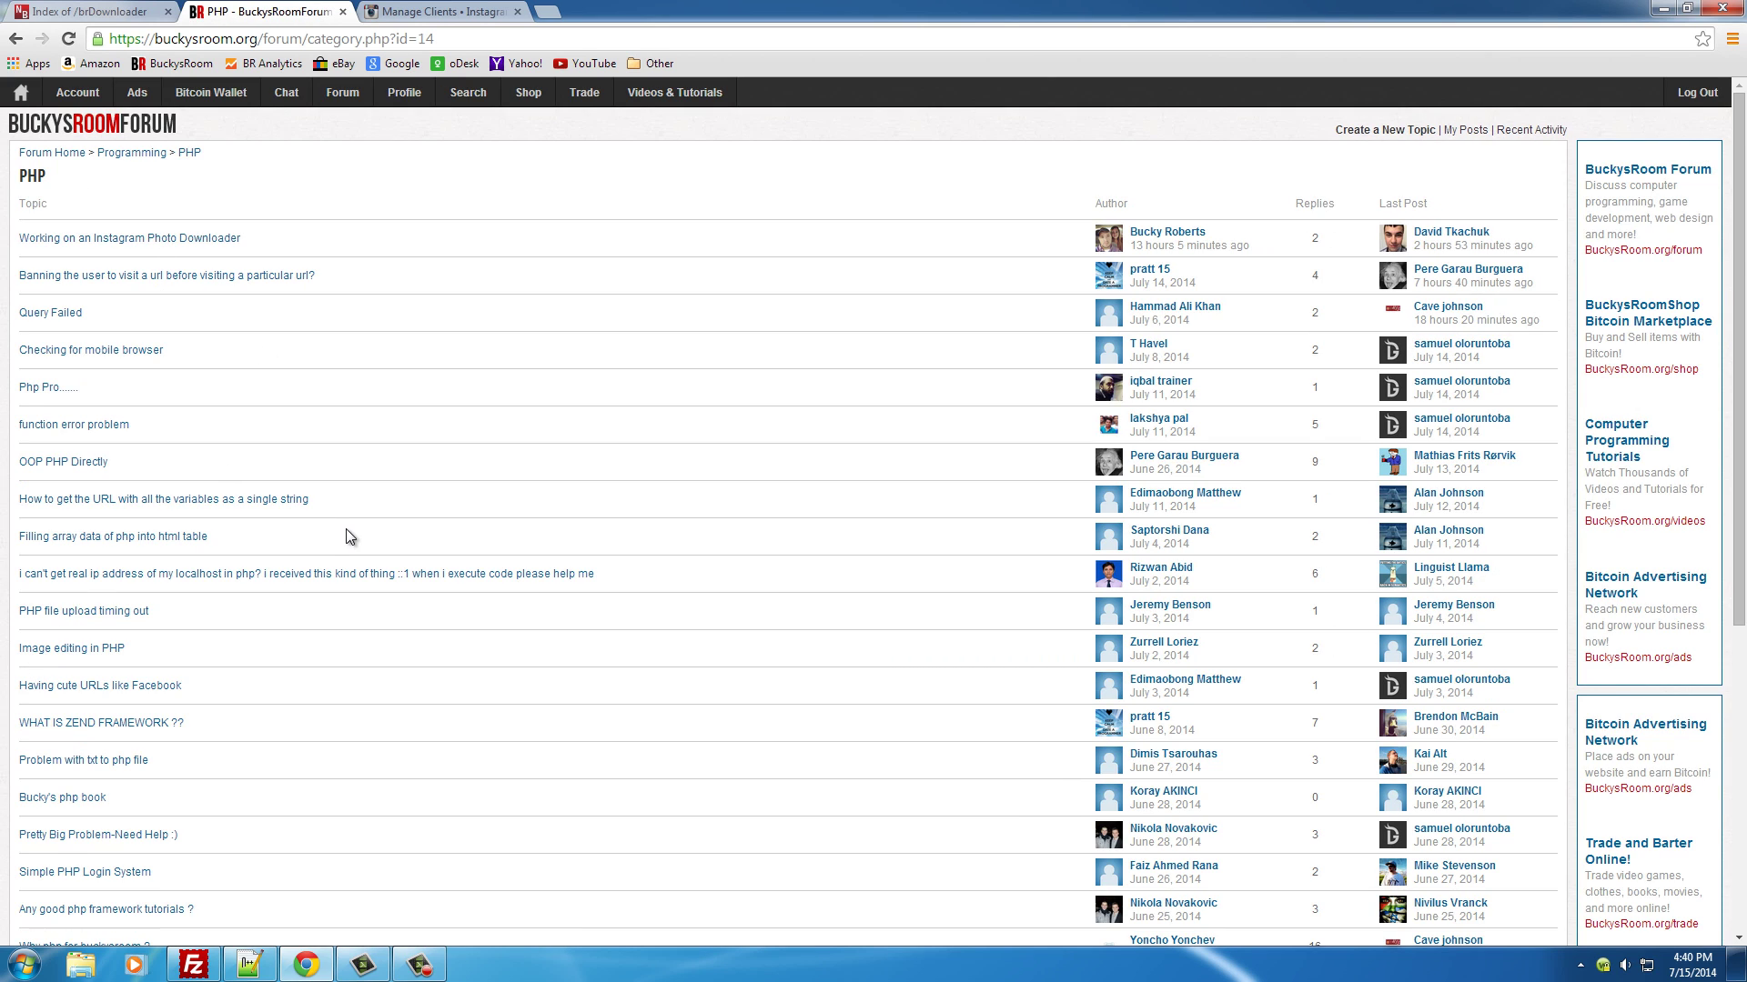
pyautogui.scroll(-8, 347, 528)
pyautogui.scroll(8, 227, 577)
pyautogui.moveTo(418, 971)
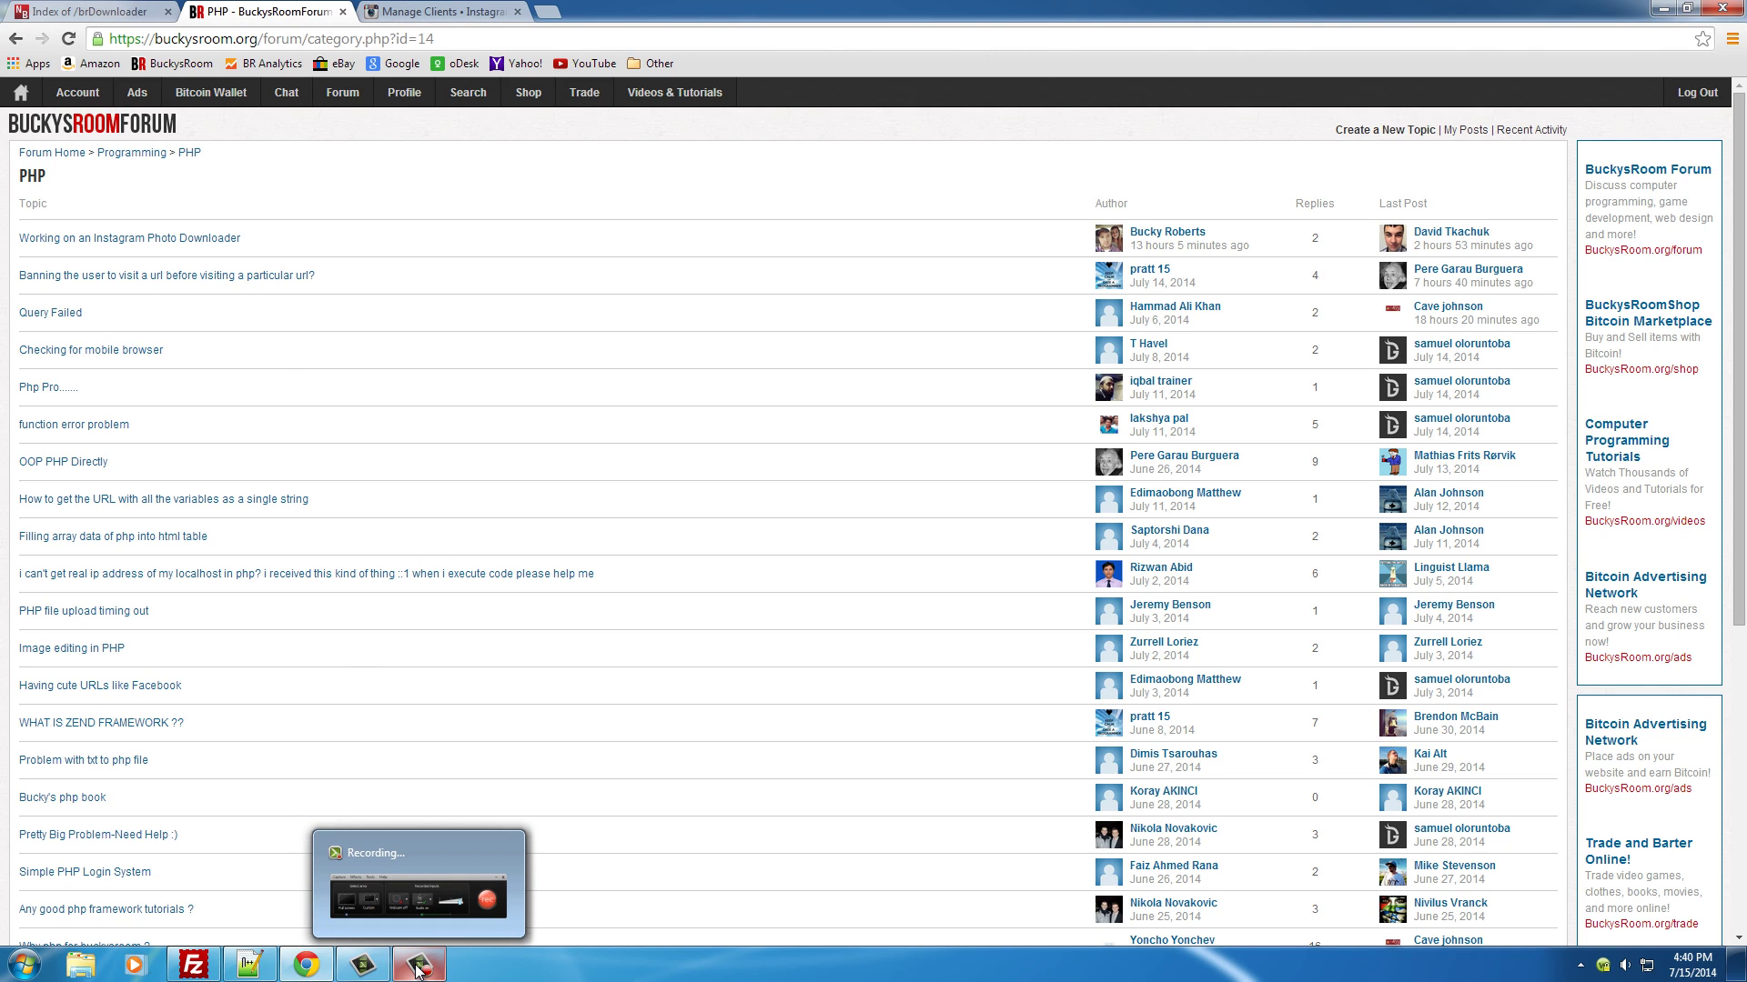